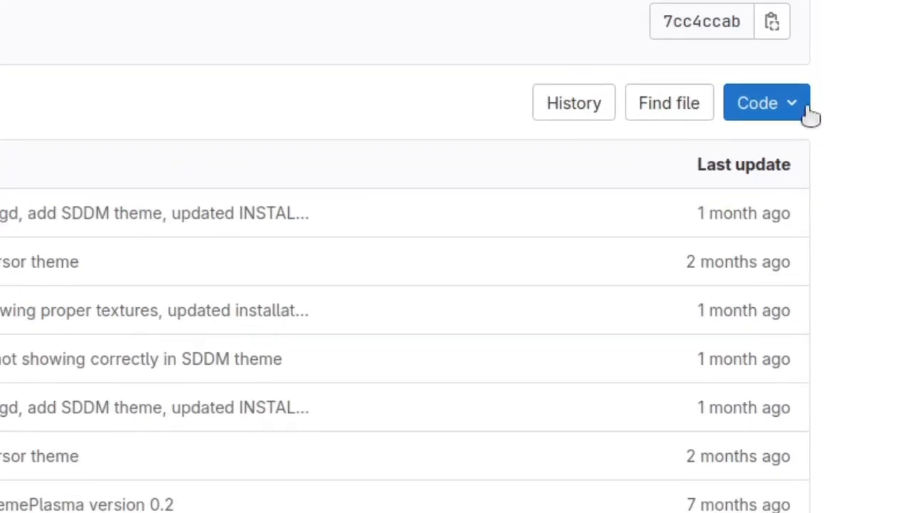
# Show the clone and source download options of the AeroThemePlasma repository.
pyautogui.click(797, 135)
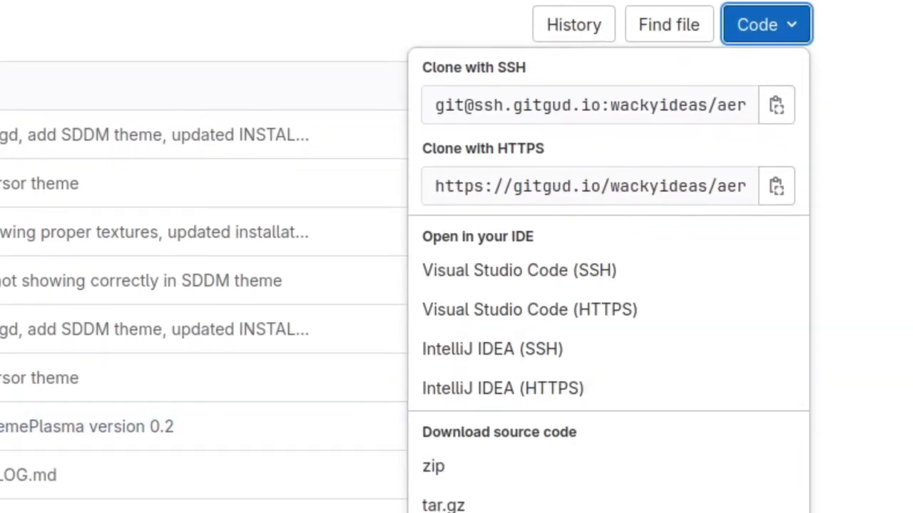
pyautogui.click(107, 384)
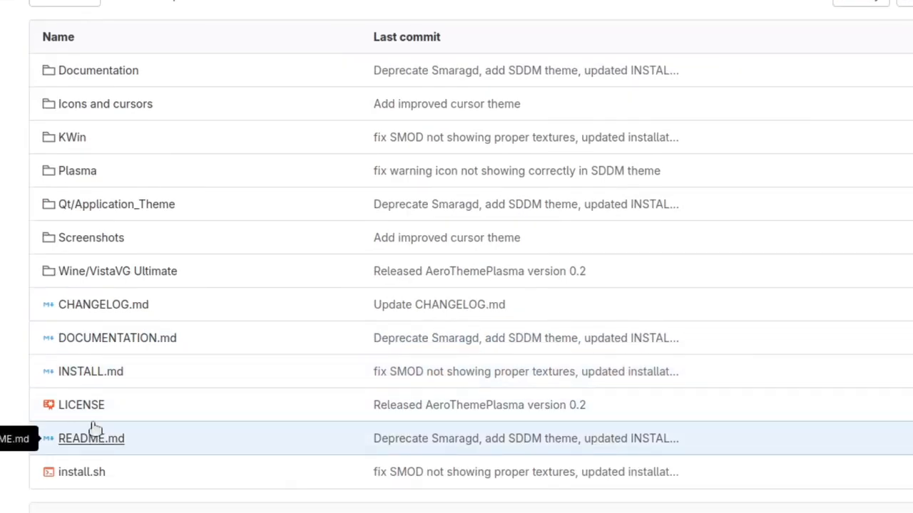
# Open the Aero UserChrome project linked in the Firefox section of INSTALL.md and show its code download options.
pyautogui.click(103, 380)
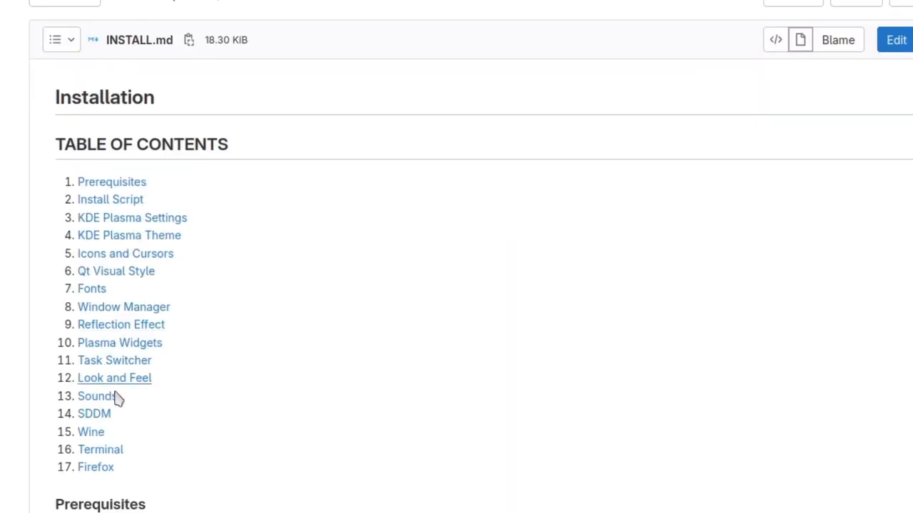
pyautogui.click(93, 468)
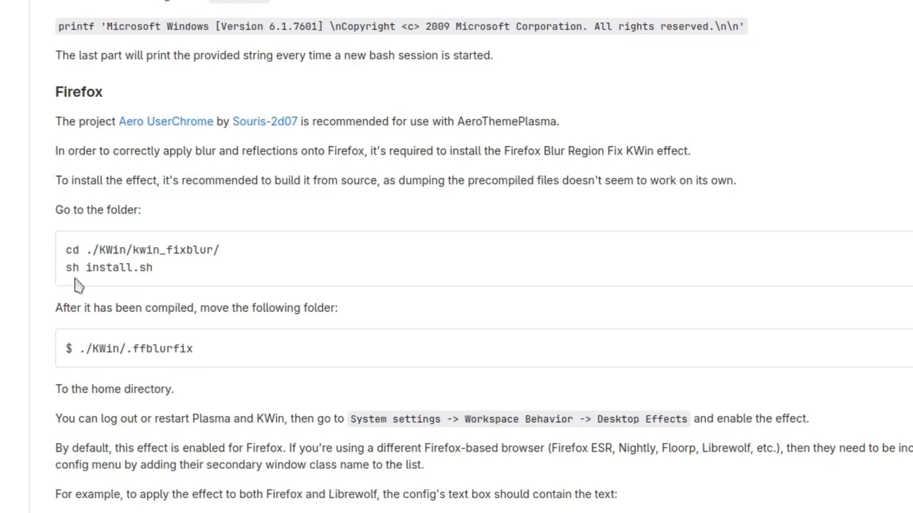
pyautogui.click(167, 126)
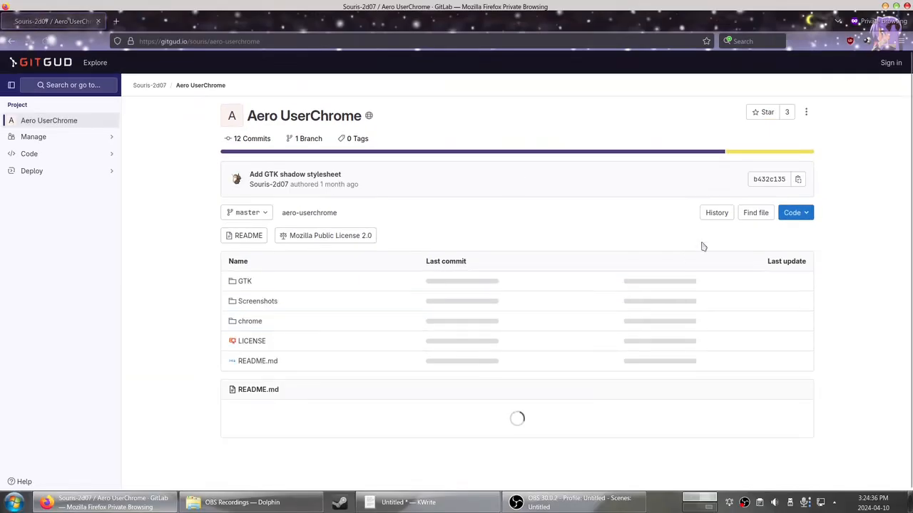
pyautogui.click(793, 213)
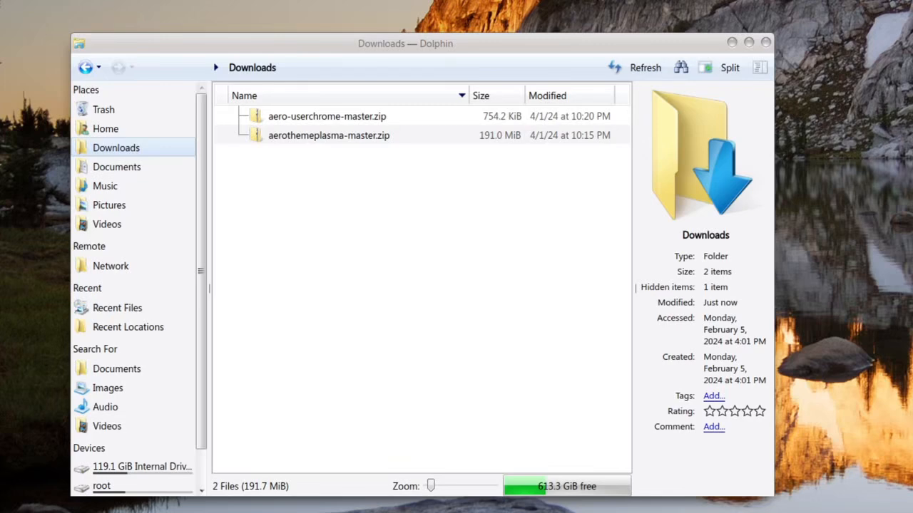
# Extract aerothemeplasma-master.zip with PeaZip into a new folder in Downloads.
pyautogui.click(360, 138)
pyautogui.rightClick(362, 142)
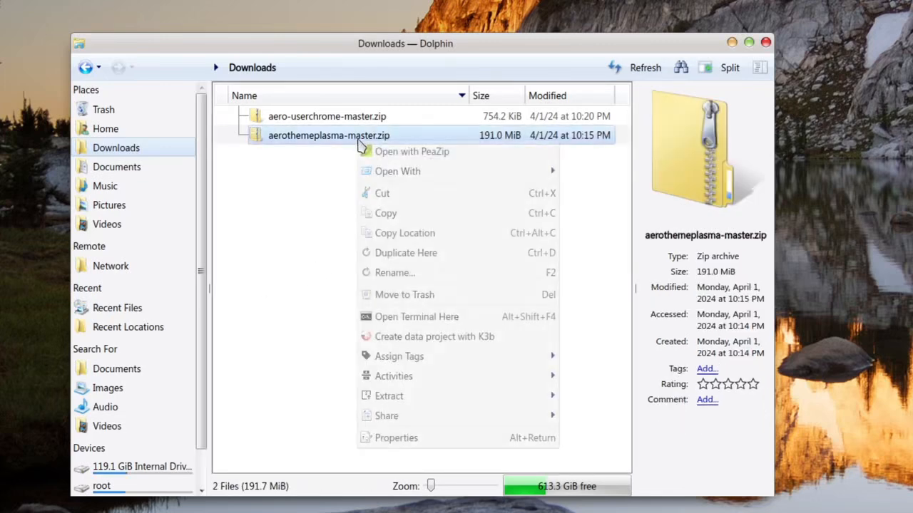
pyautogui.click(378, 150)
pyautogui.click(403, 253)
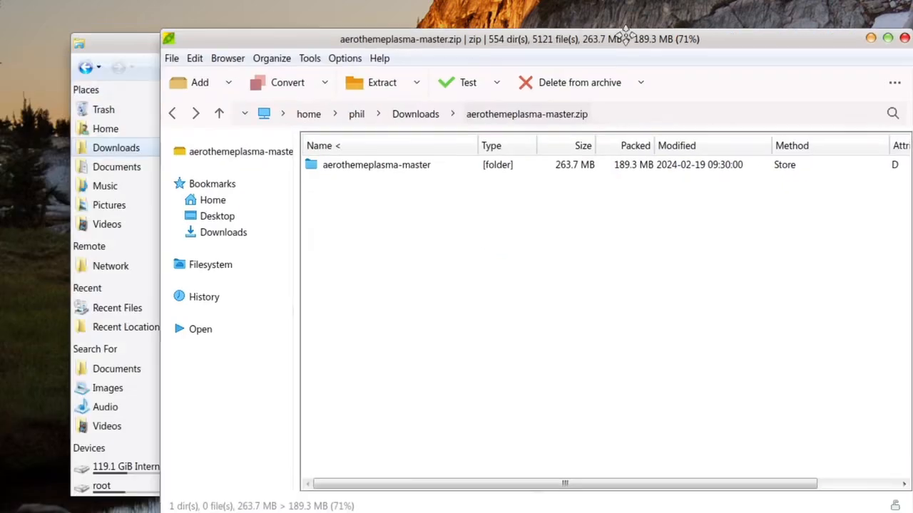
pyautogui.click(377, 156)
pyautogui.click(381, 81)
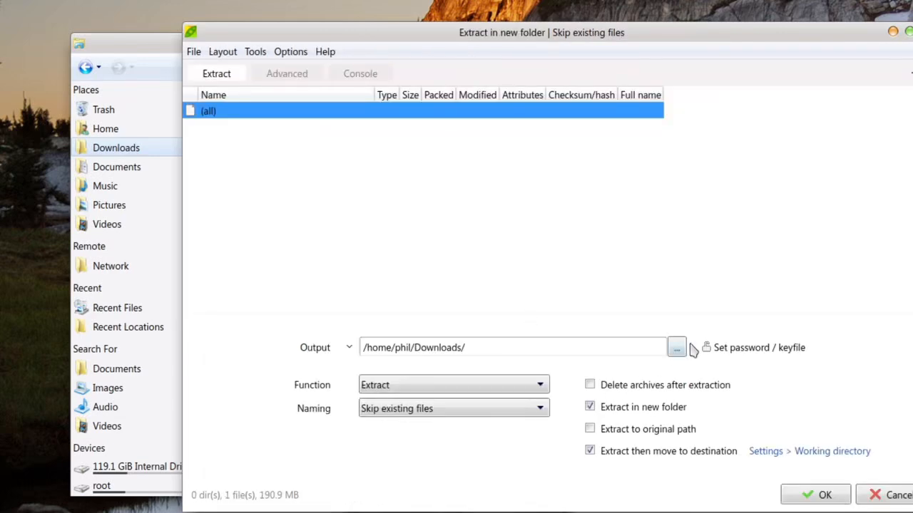
pyautogui.click(820, 496)
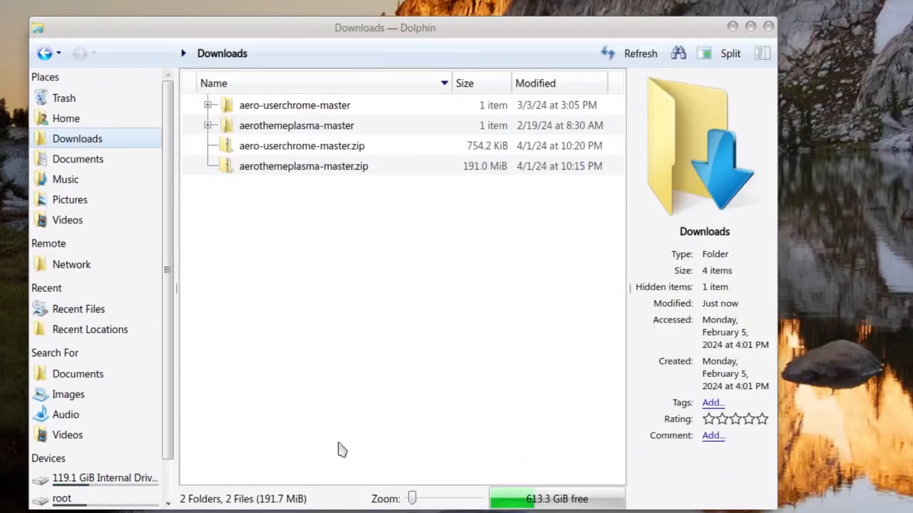
# Delete the aero-userchrome-master.zip and aerothemeplasma-master.zip archives from Downloads.
pyautogui.moveTo(293, 304); pyautogui.dragTo(383, 147)
pyautogui.press('Delete')
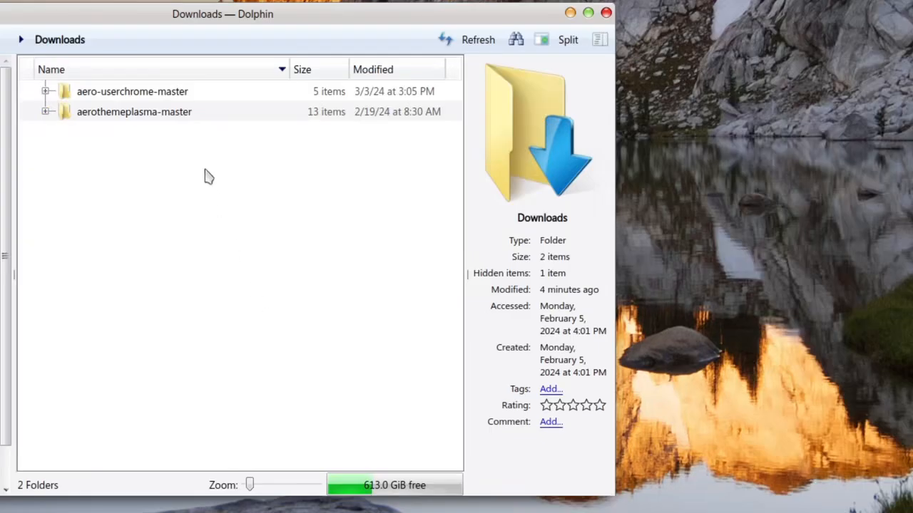
# Open INSTALL.md from the aerothemeplasma-master folder and go to the KDE Plasma Theme installation instructions.
pyautogui.doubleClick(225, 114)
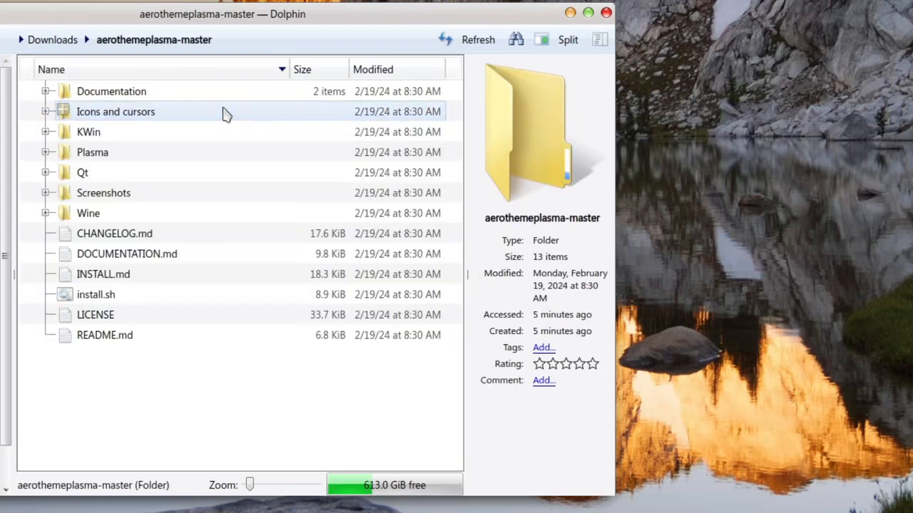
pyautogui.doubleClick(138, 281)
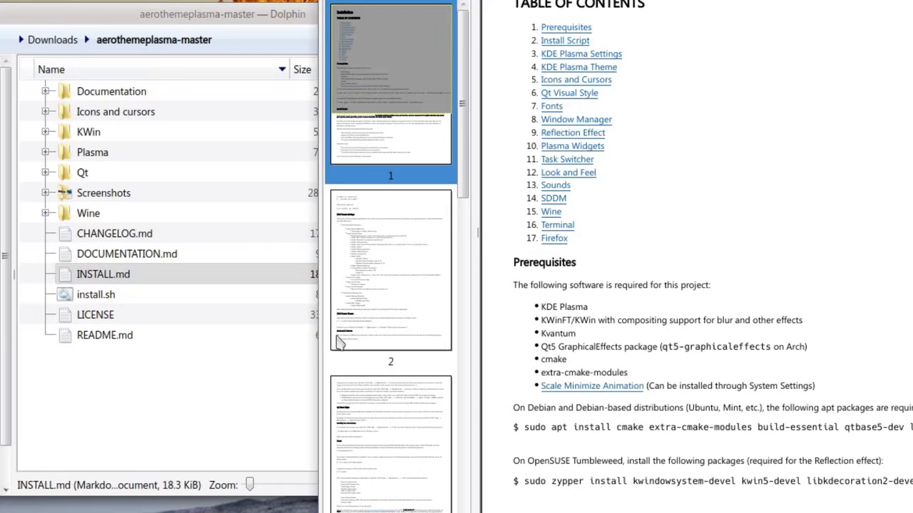
pyautogui.click(375, 337)
pyautogui.scroll(-5, 642, 235)
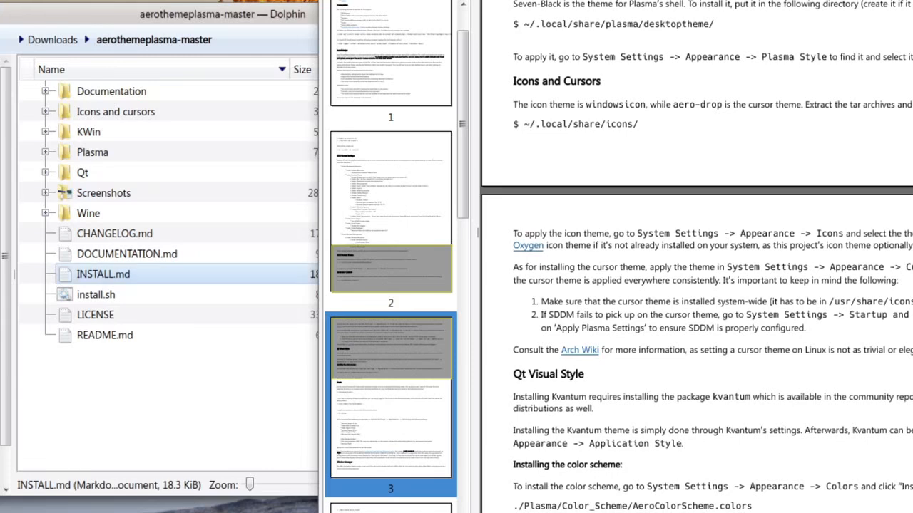
# Set up a second file manager tab on the Downloads folder next to aerothemeplasma-master, closing the extra Home tab.
pyautogui.hotkey('ctrl', 't')
pyautogui.click(145, 98)
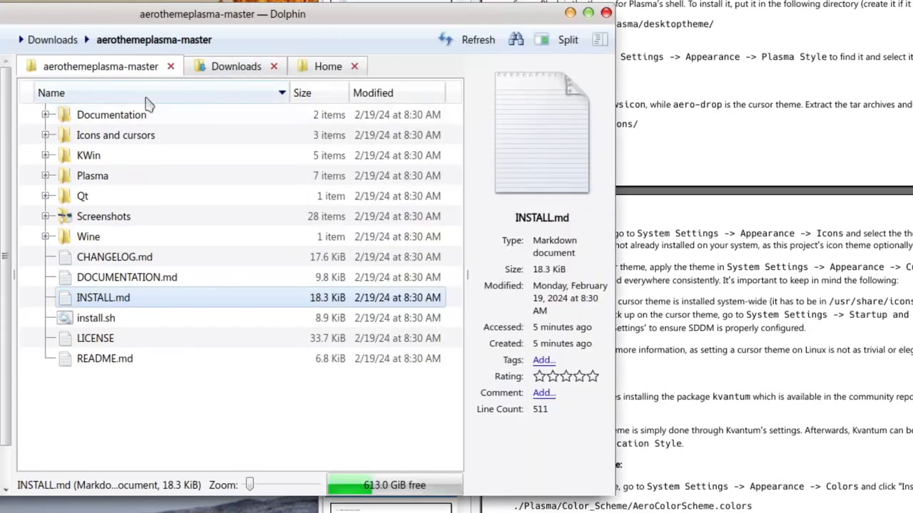
pyautogui.click(356, 66)
pyautogui.click(251, 68)
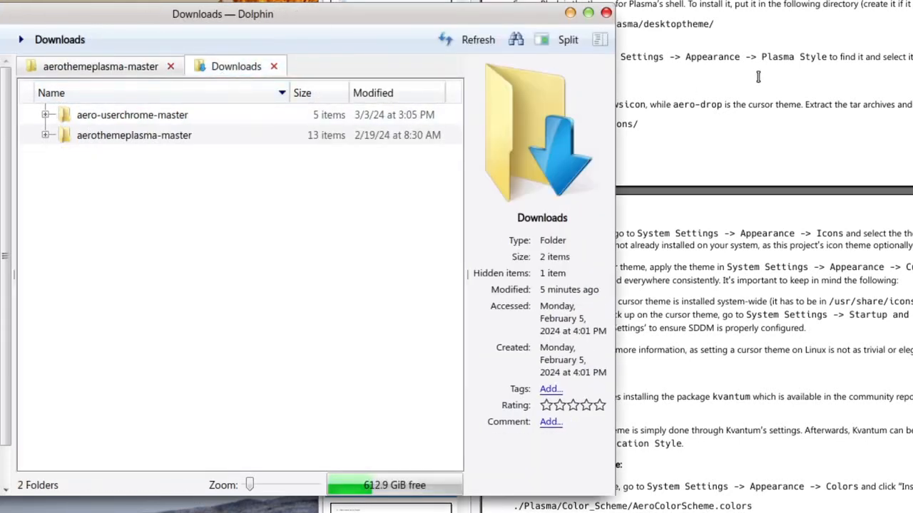
# Copy the path ~/.local/share/plasma/desktoptheme/ from the instructions and open that folder in the second file manager tab.
pyautogui.click(700, 43)
pyautogui.moveTo(722, 21); pyautogui.dragTo(527, 29)
pyautogui.hotkey('ctrl', 'c')
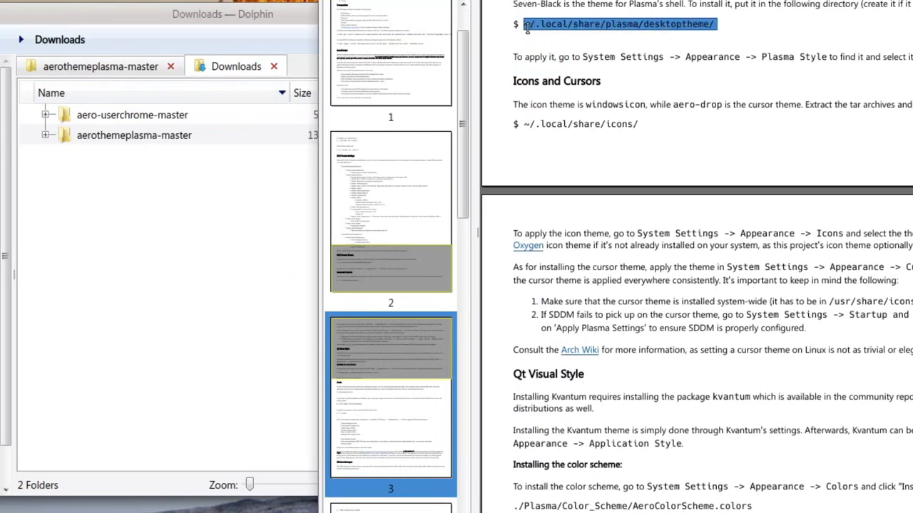
pyautogui.click(239, 37)
pyautogui.hotkey('ctrl', 'a')
pyautogui.hotkey('ctrl', 'v')
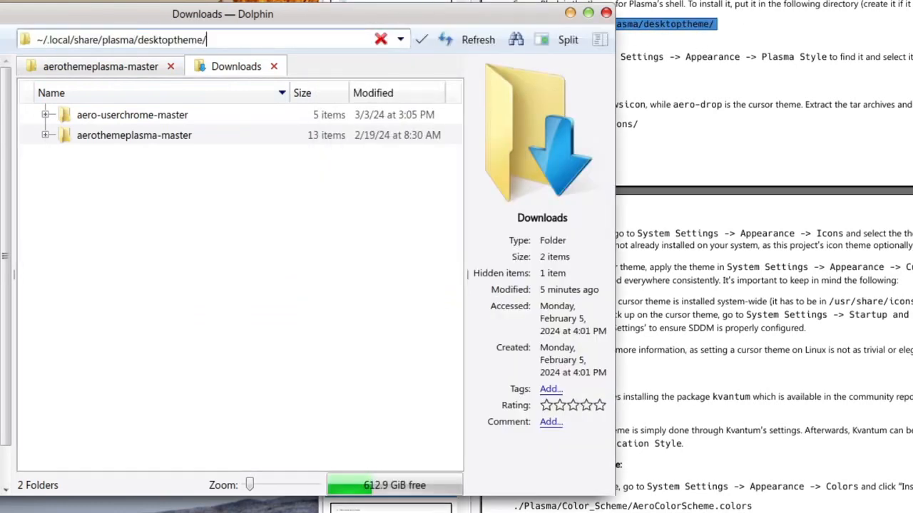
pyautogui.press('Return')
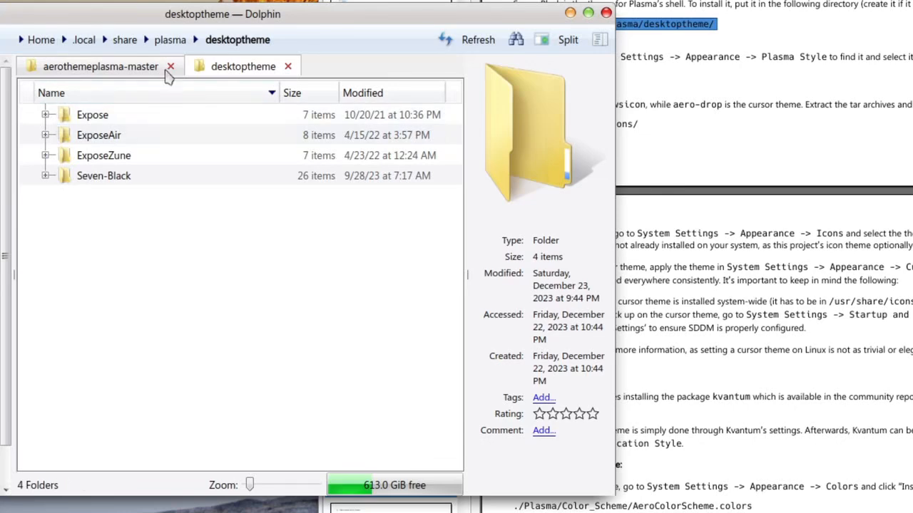
# Copy the Seven-Black folder from Plasma/KDE_Plasma_Theme inside aerothemeplasma-master.
pyautogui.click(858, 142)
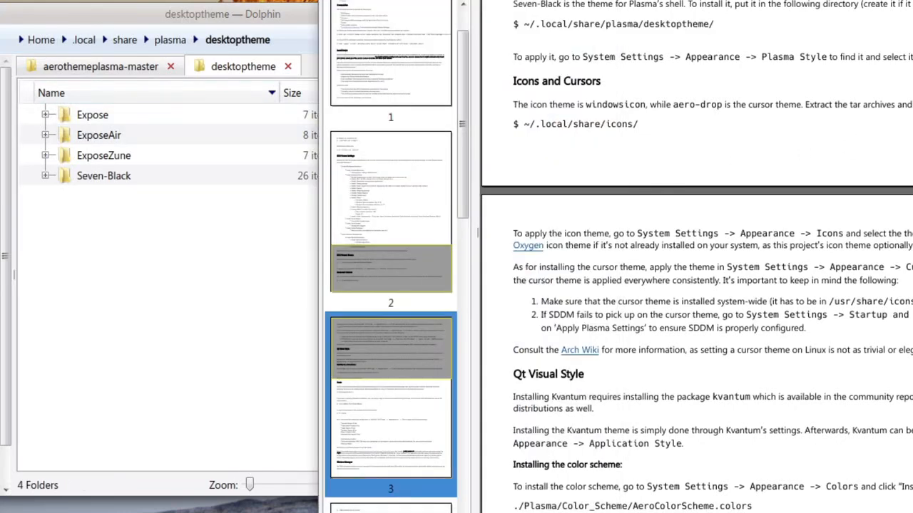
pyautogui.hotkey('alt', 'Tab')
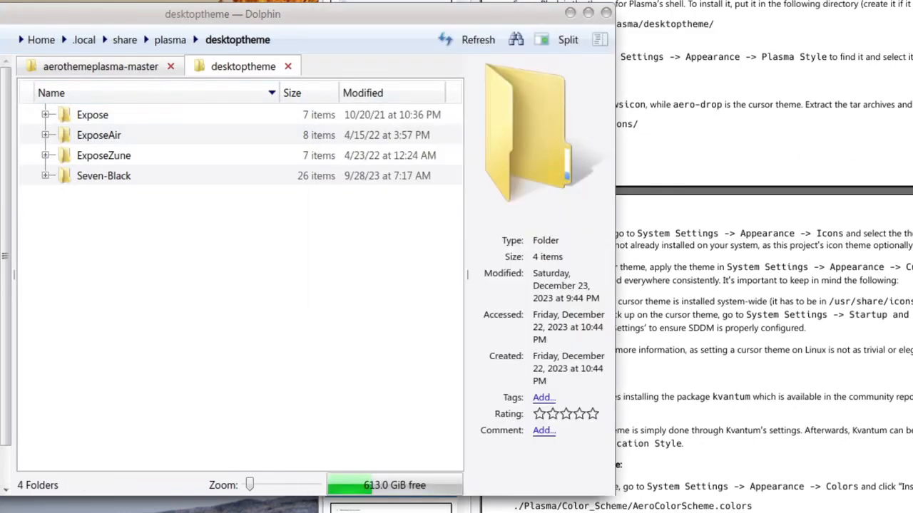
pyautogui.click(117, 76)
pyautogui.click(118, 179)
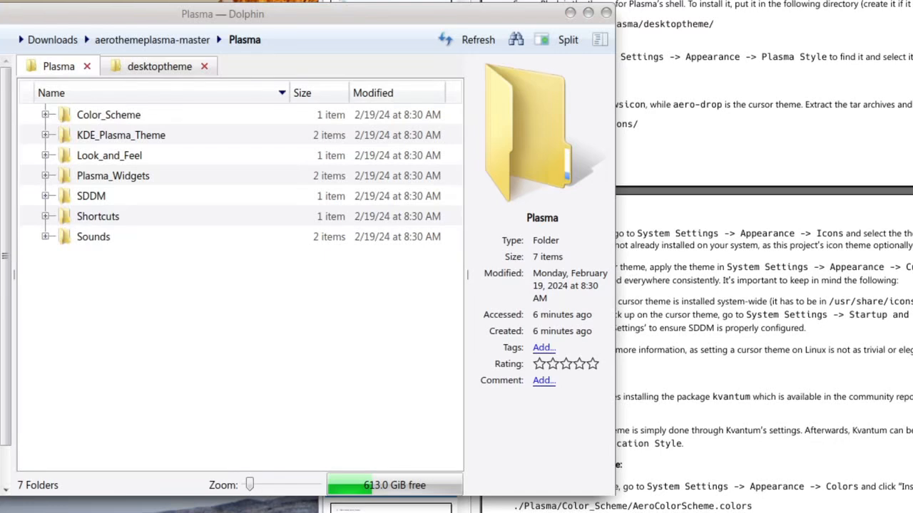
pyautogui.doubleClick(144, 143)
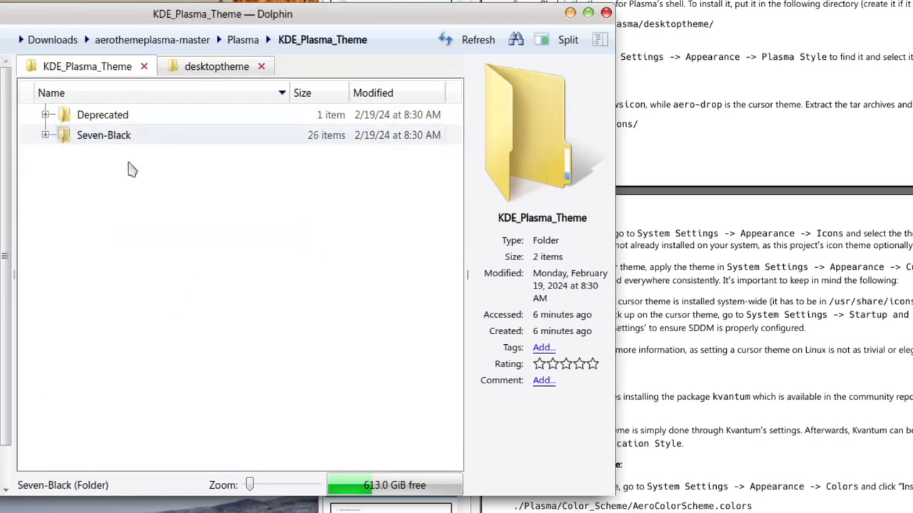
pyautogui.click(121, 139)
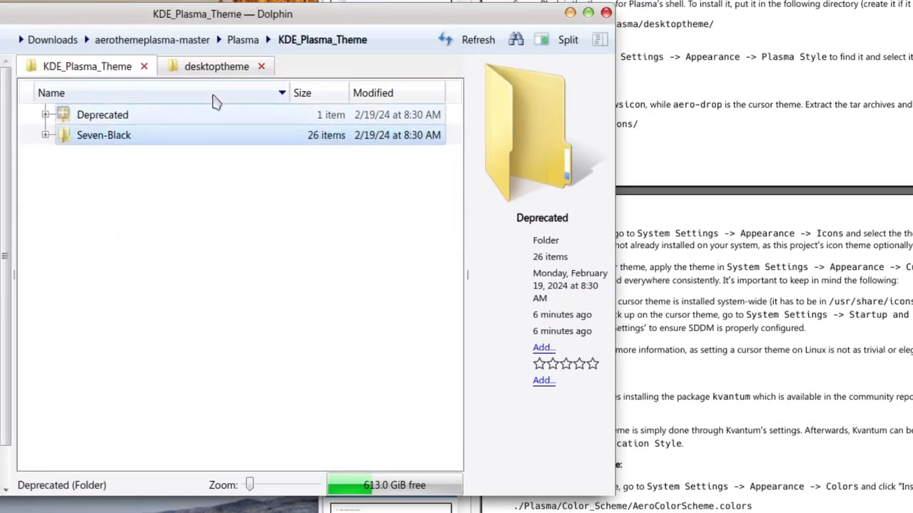
# Replace the existing Seven-Black folder in desktoptheme with the copied one.
pyautogui.click(216, 67)
pyautogui.click(145, 182)
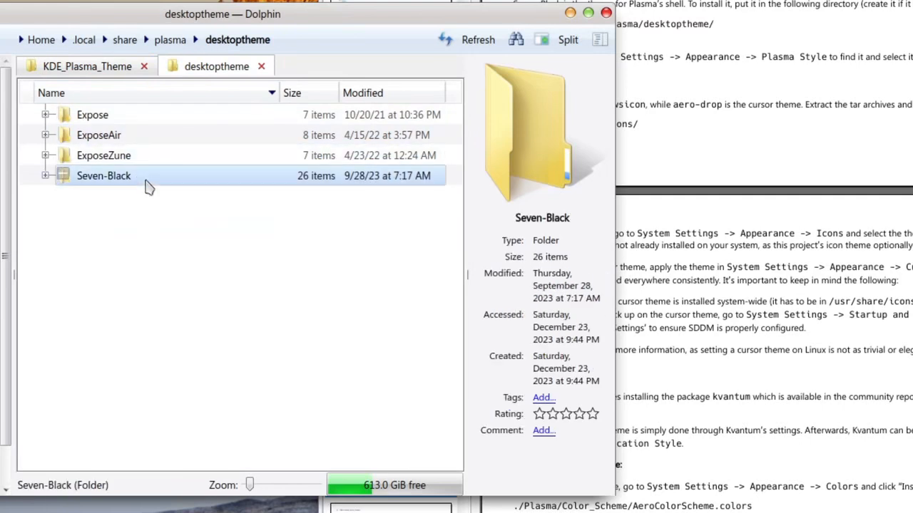
pyautogui.press('Delete')
pyautogui.click(147, 188)
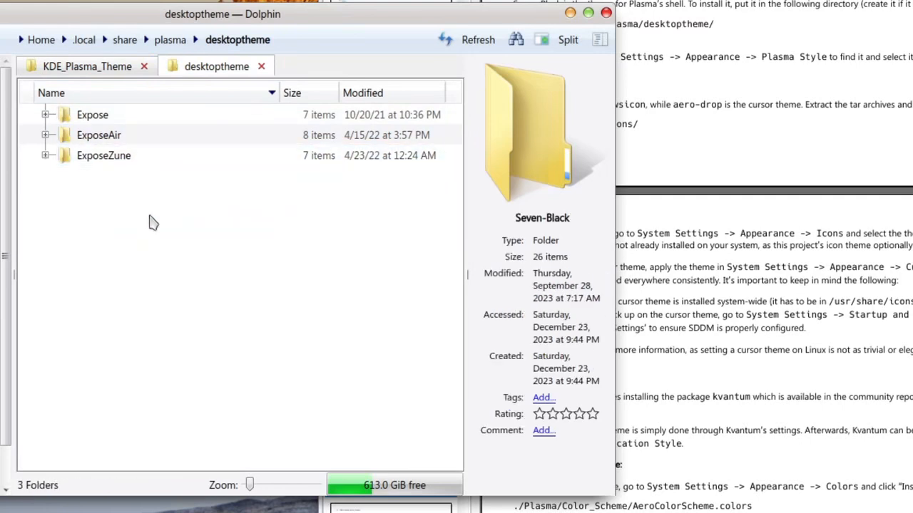
pyautogui.hotkey('ctrl', 'v')
pyautogui.click(151, 223)
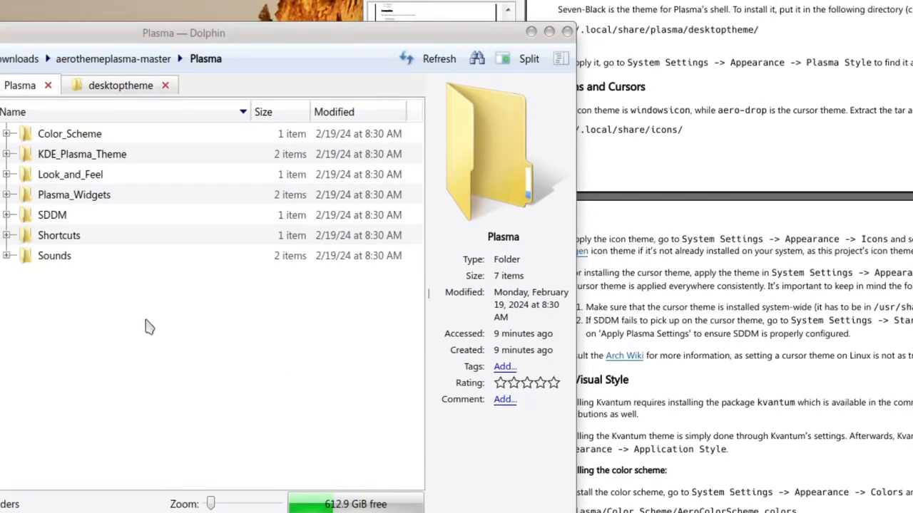
# Open windowsicon.tar.gz from the Icons and cursors folder of aerothemeplasma-master in PeaZip.
pyautogui.click(119, 63)
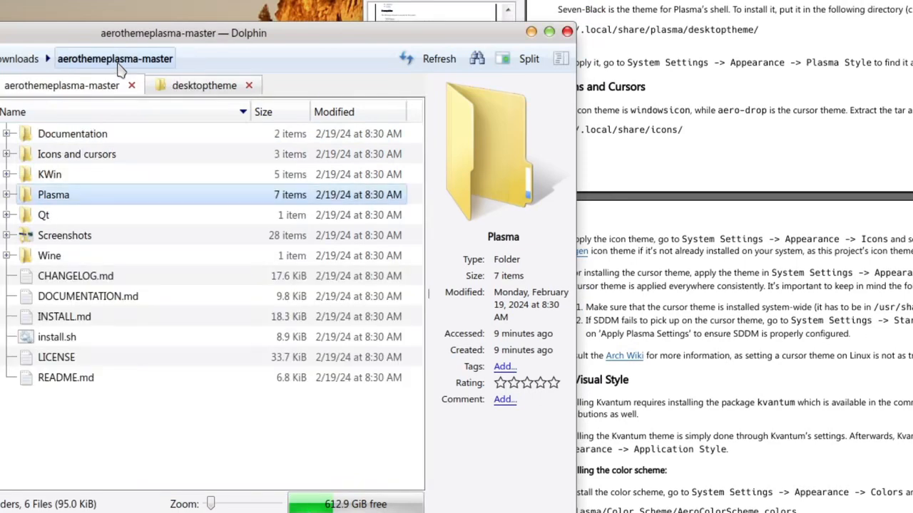
pyautogui.doubleClick(83, 160)
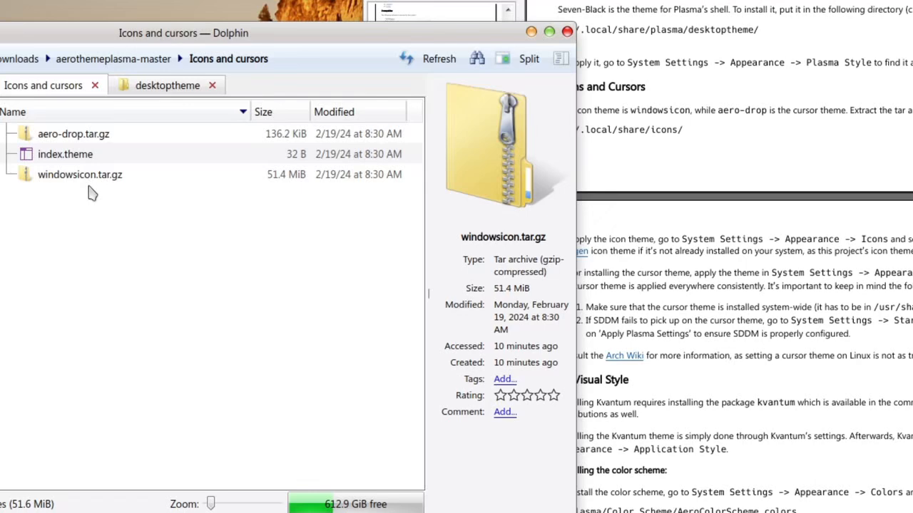
pyautogui.click(90, 185)
pyautogui.rightClick(80, 173)
pyautogui.click(111, 183)
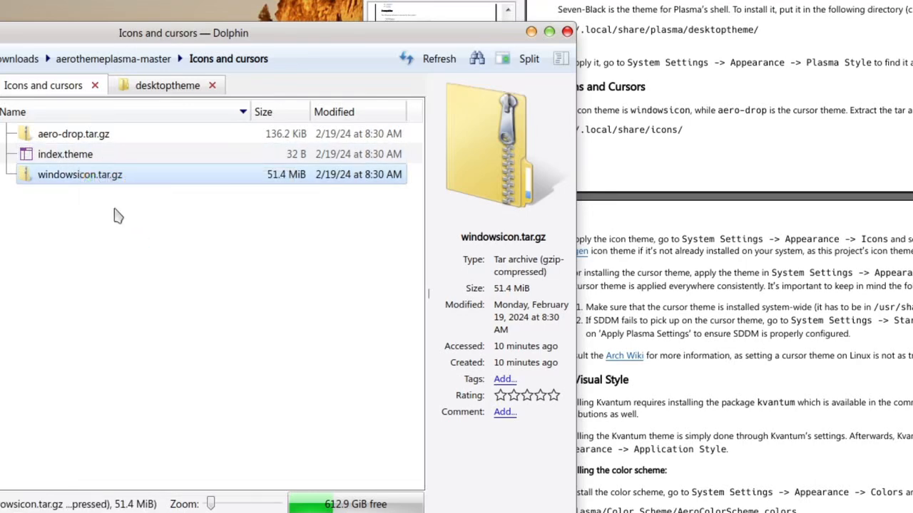
pyautogui.click(117, 216)
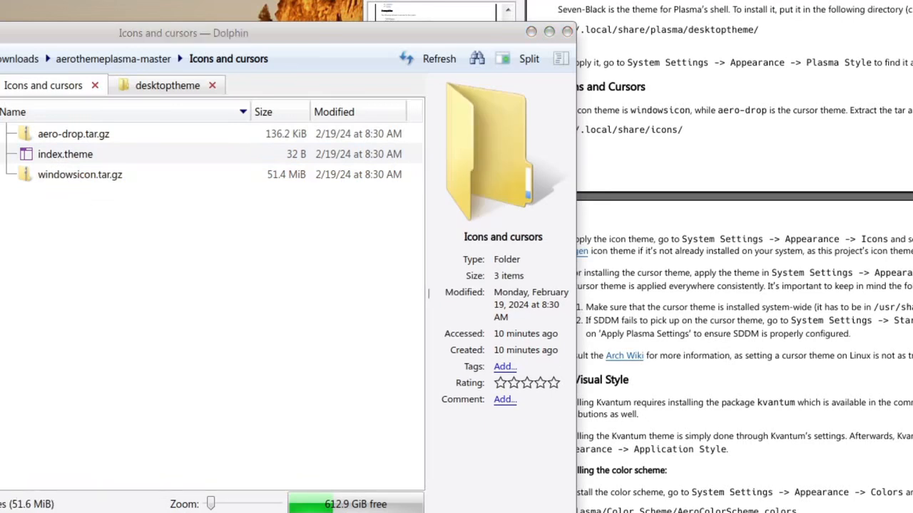
# Extract the windowsicon folder from the windowsicon.tar archive.
pyautogui.click(271, 159)
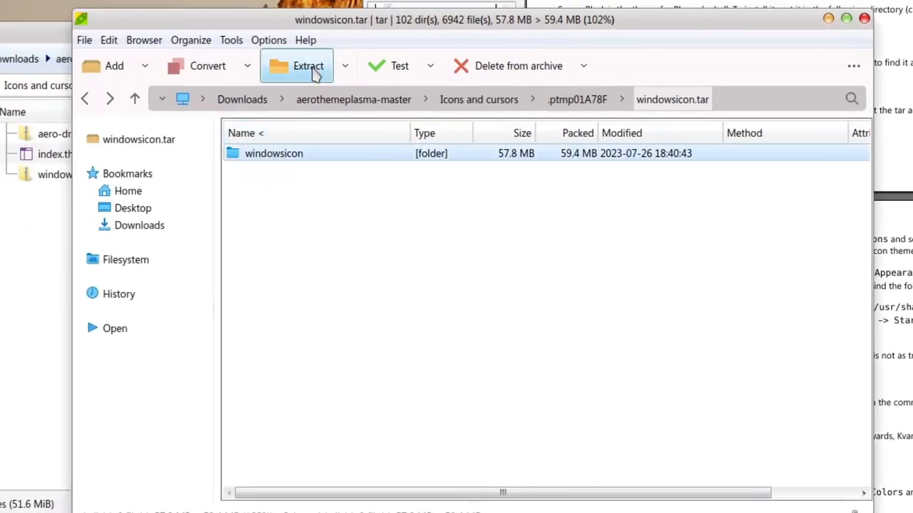
pyautogui.click(316, 74)
pyautogui.click(719, 507)
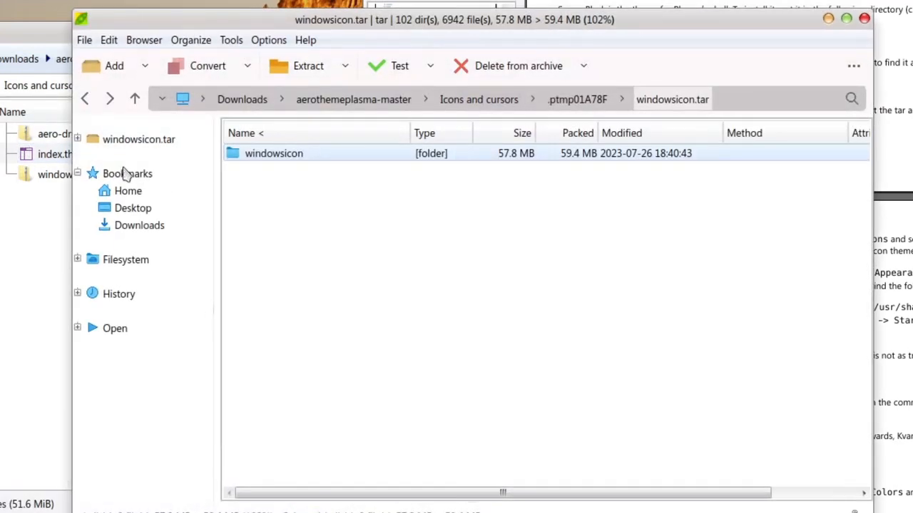
# Extract aero-drop.tar.gz from the Icons and cursors folder into Downloads, and open the Downloads folder in Dolphin.
pyautogui.click(589, 103)
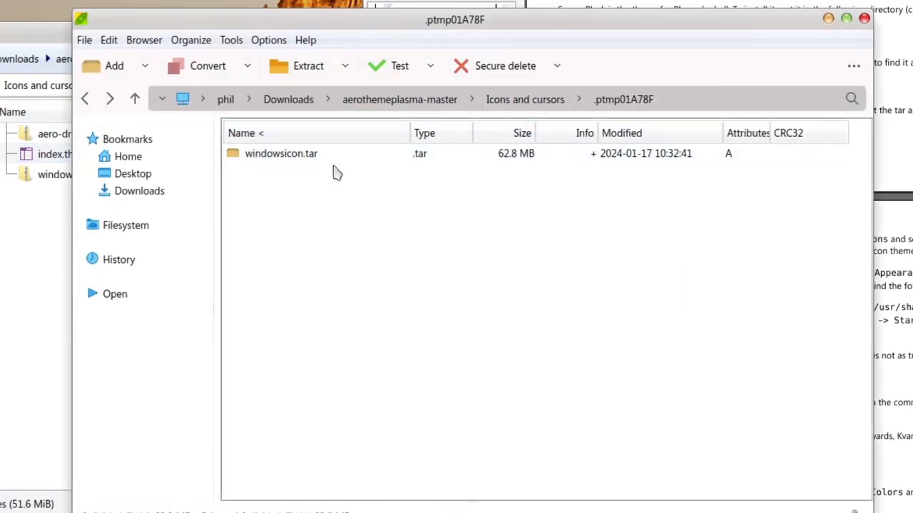
pyautogui.click(525, 100)
pyautogui.doubleClick(305, 172)
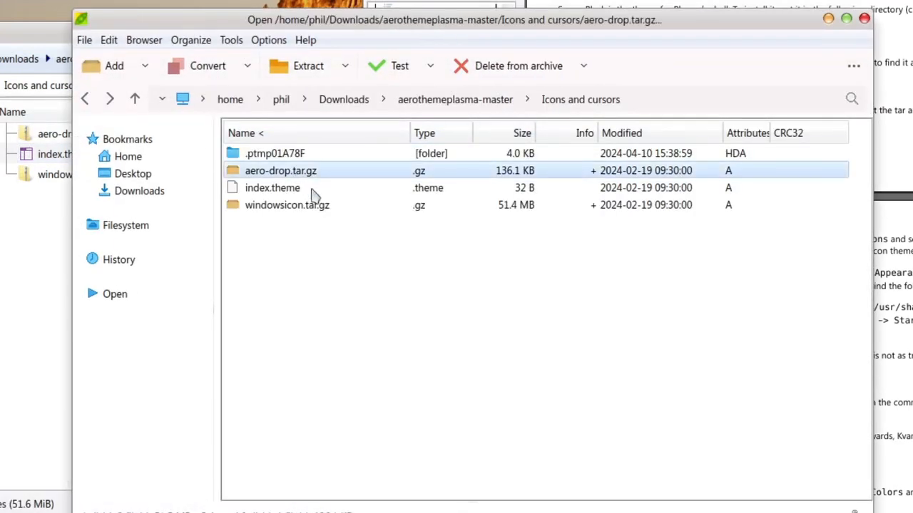
pyautogui.click(303, 72)
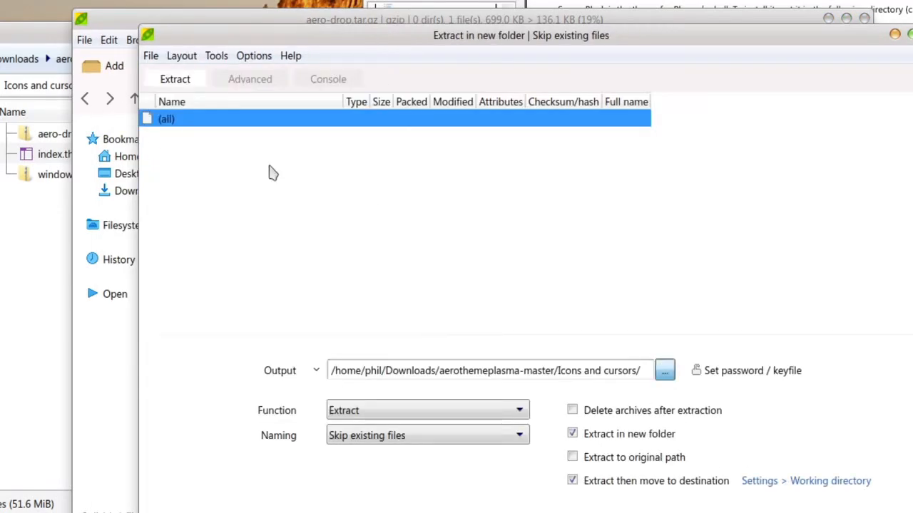
pyautogui.click(664, 370)
pyautogui.click(246, 44)
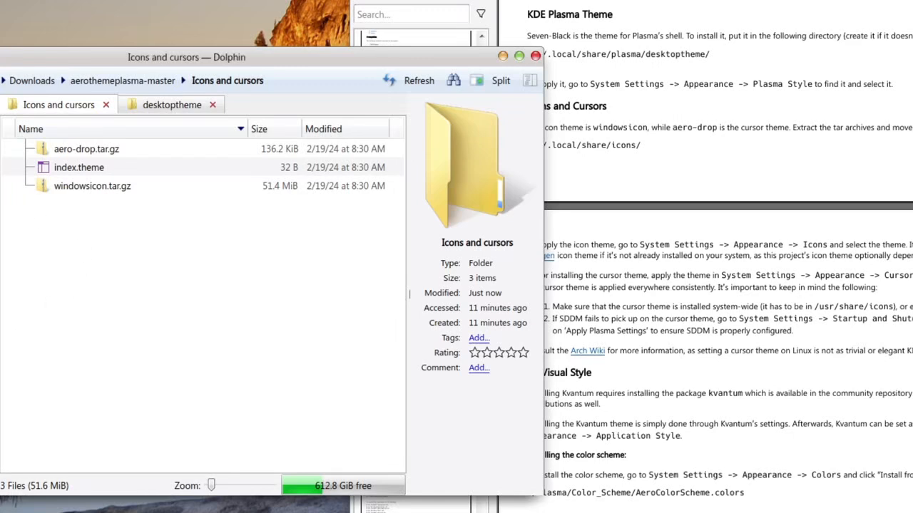
pyautogui.click(33, 81)
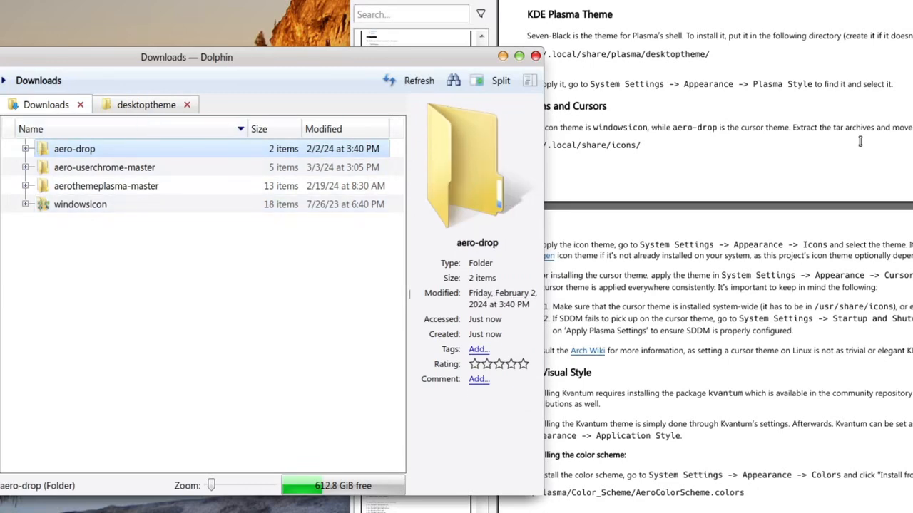
# Copy the ~/.local/share/icons/ path from the install guide and open that location in place of the desktoptheme folder in Dolphin.
pyautogui.click(682, 43)
pyautogui.moveTo(654, 153); pyautogui.dragTo(536, 146)
pyautogui.hotkey('ctrl', 'c')
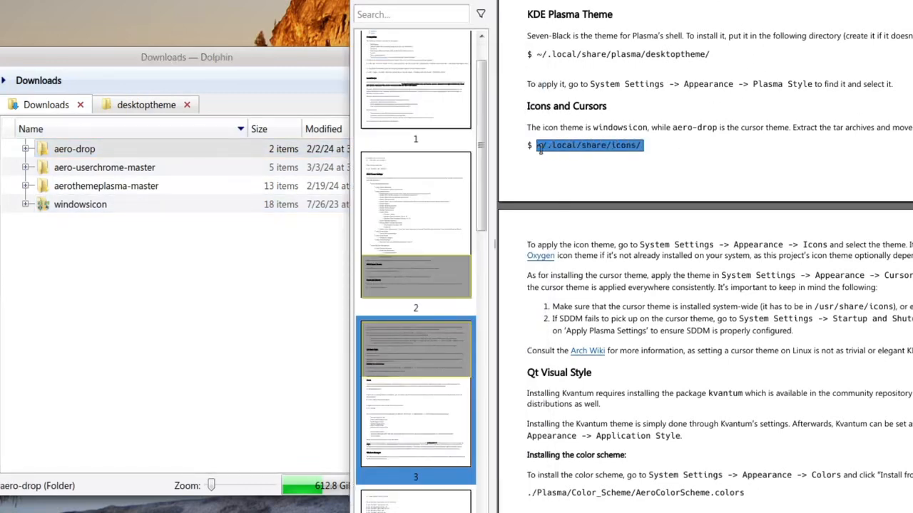
pyautogui.click(124, 107)
pyautogui.click(244, 80)
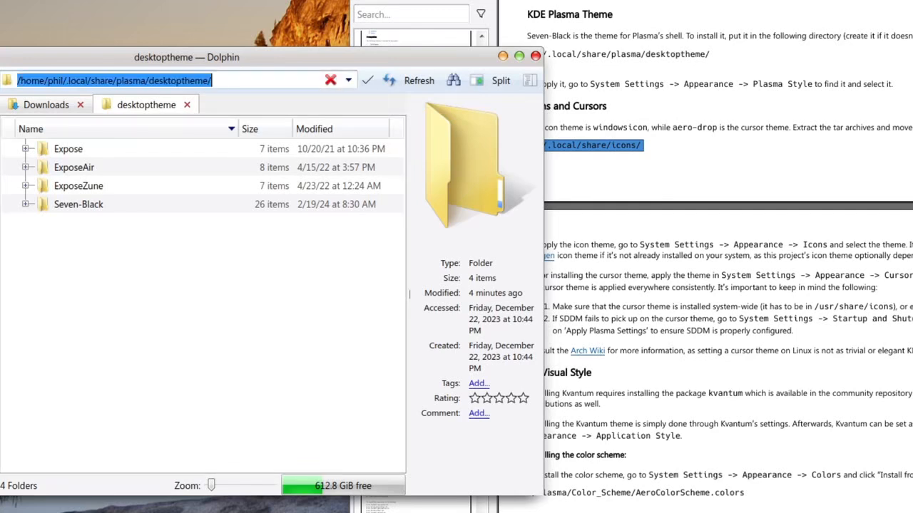
pyautogui.hotkey('ctrl', 'v')
pyautogui.press('Return')
# Move the windowsicon and aero-drop folders from Downloads into the icons folder.
pyautogui.click(56, 108)
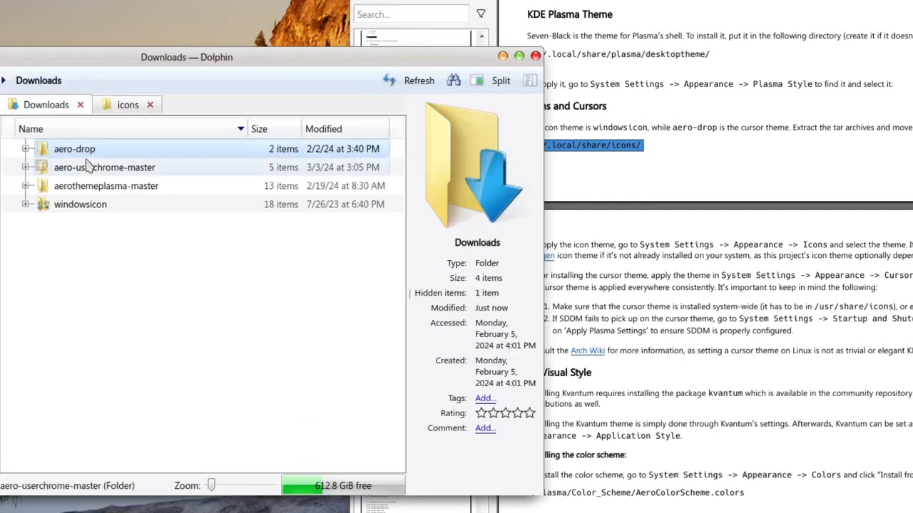
pyautogui.click(80, 204)
pyautogui.keyDown('ctrl'); pyautogui.click(78, 149); pyautogui.keyUp('ctrl')
pyautogui.moveTo(79, 149); pyautogui.dragTo(134, 106)
pyautogui.click(160, 135)
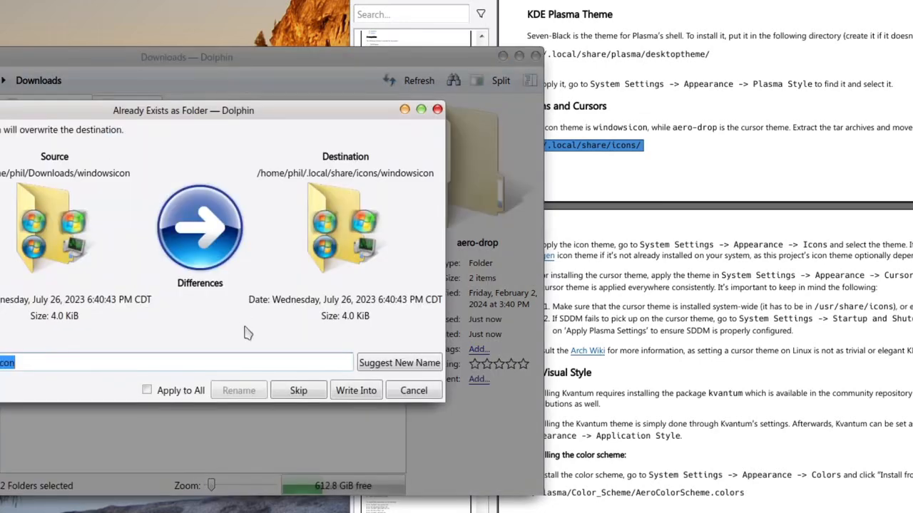
# Write into the existing folders and overwrite all conflicting files, with both choices applied to all, and check the icons folder.
pyautogui.click(160, 391)
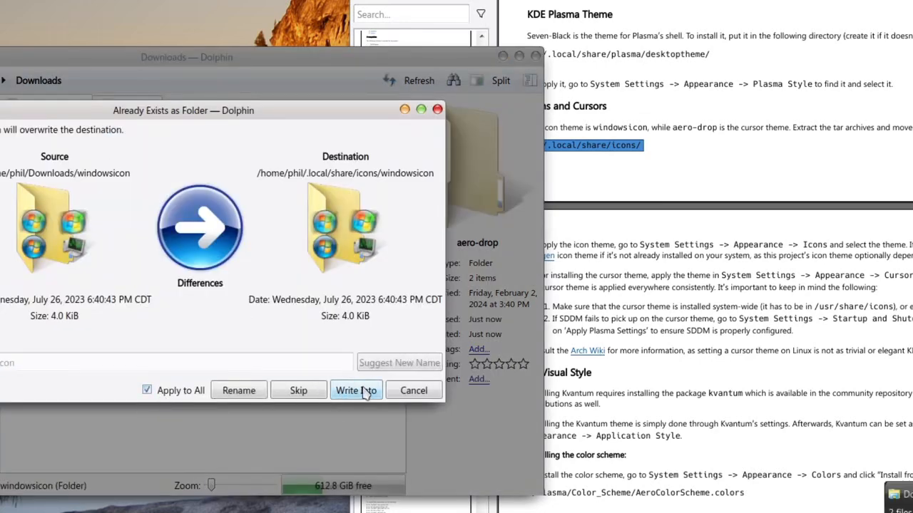
pyautogui.click(365, 393)
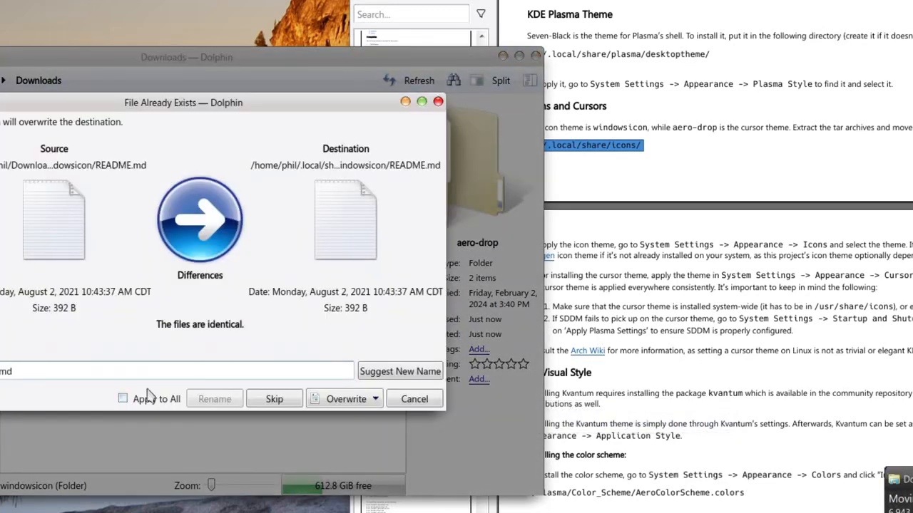
pyautogui.click(139, 400)
pyautogui.click(345, 400)
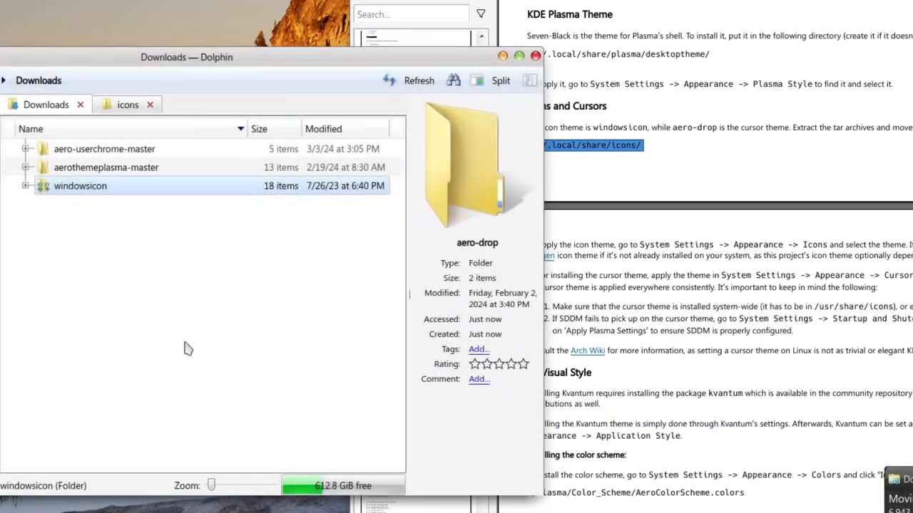
pyautogui.click(107, 112)
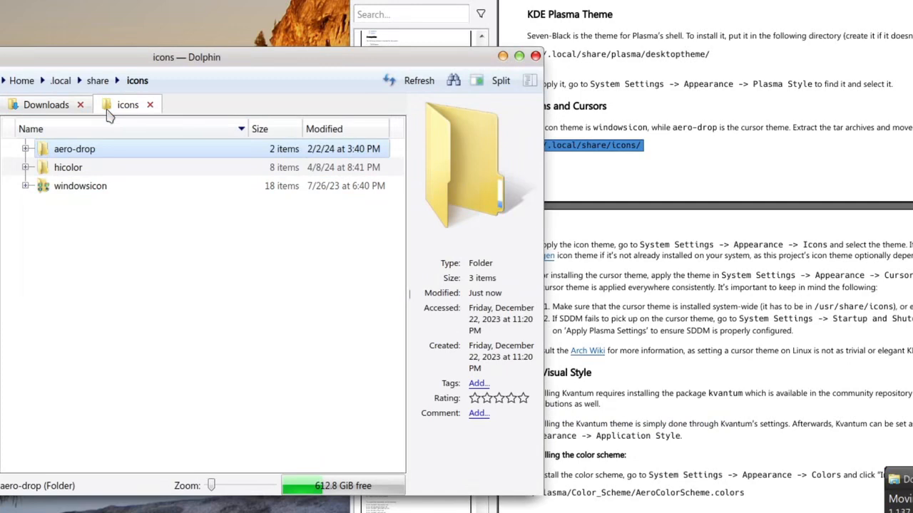
pyautogui.click(169, 352)
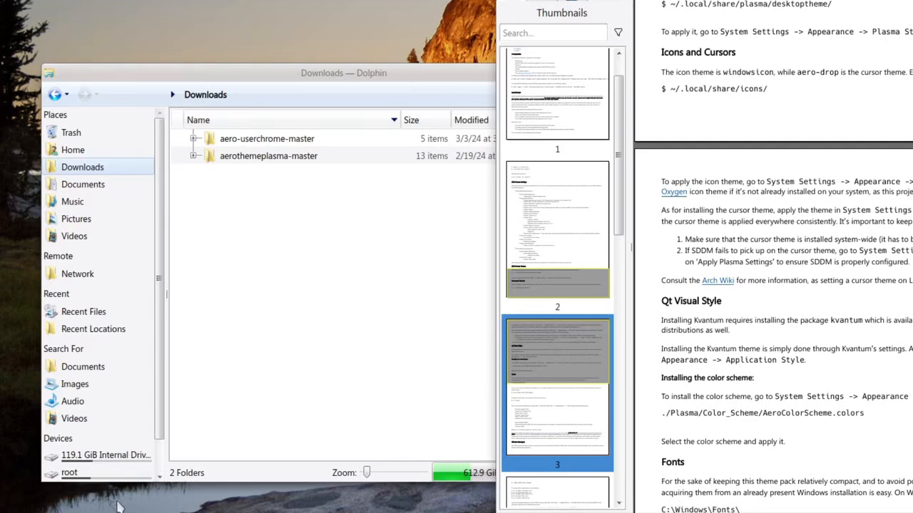
# Select the Seven Black Plasma style in System Settings, and open the icon theme settings.
pyautogui.press('super')
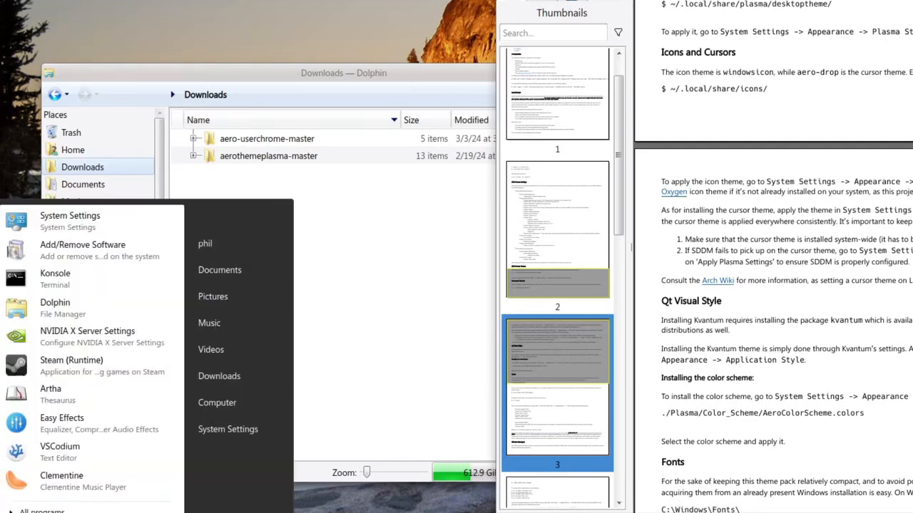
pyautogui.click(72, 222)
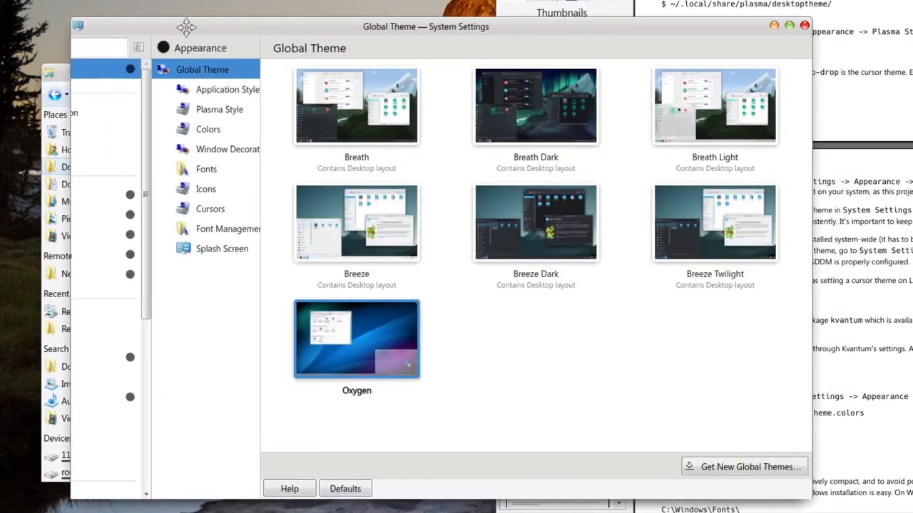
pyautogui.click(147, 114)
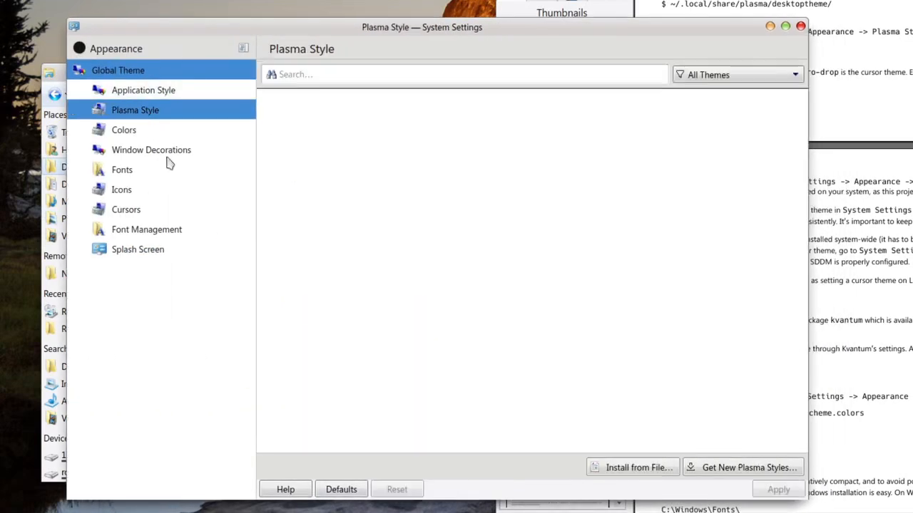
pyautogui.scroll(-3, 628, 352)
pyautogui.click(688, 405)
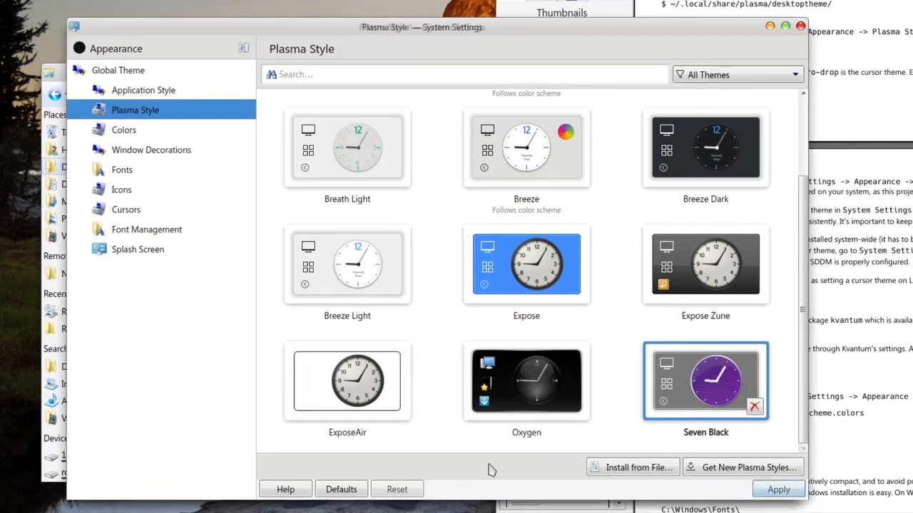
pyautogui.click(143, 195)
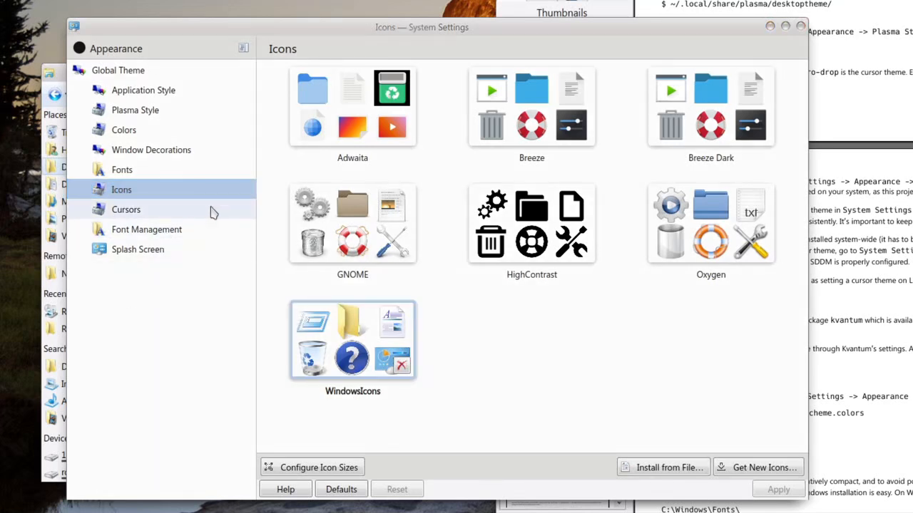
# Apply the aero-drop cursor theme in the Cursors settings.
pyautogui.click(211, 209)
pyautogui.click(211, 208)
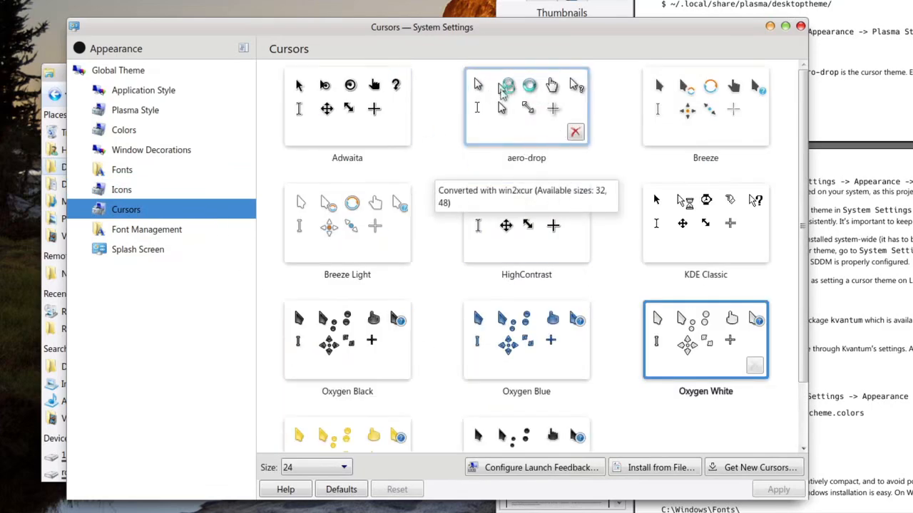
pyautogui.click(530, 120)
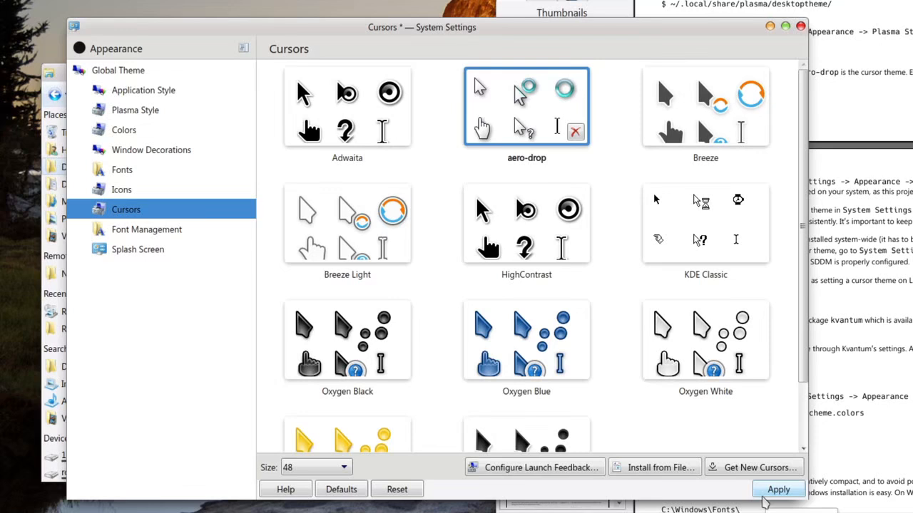
pyautogui.click(772, 496)
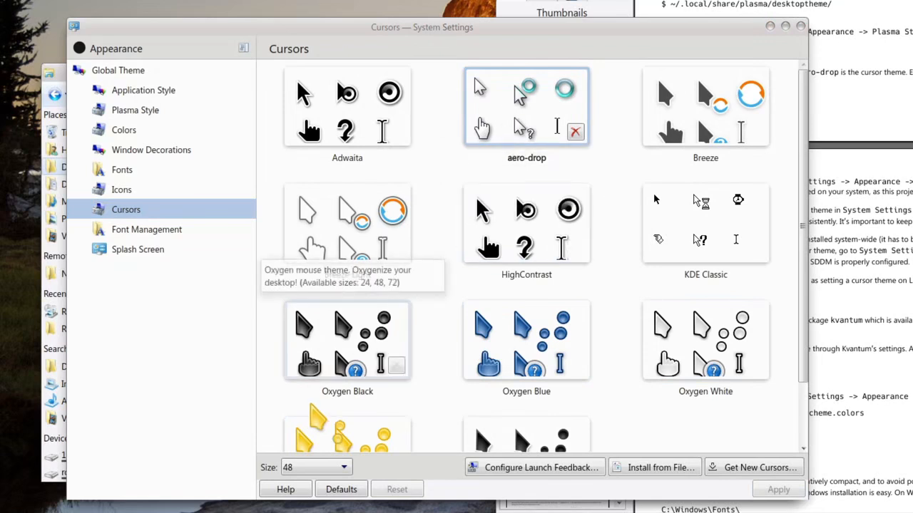
# Set the aero-drop cursor size to 32 and apply it.
pyautogui.click(296, 468)
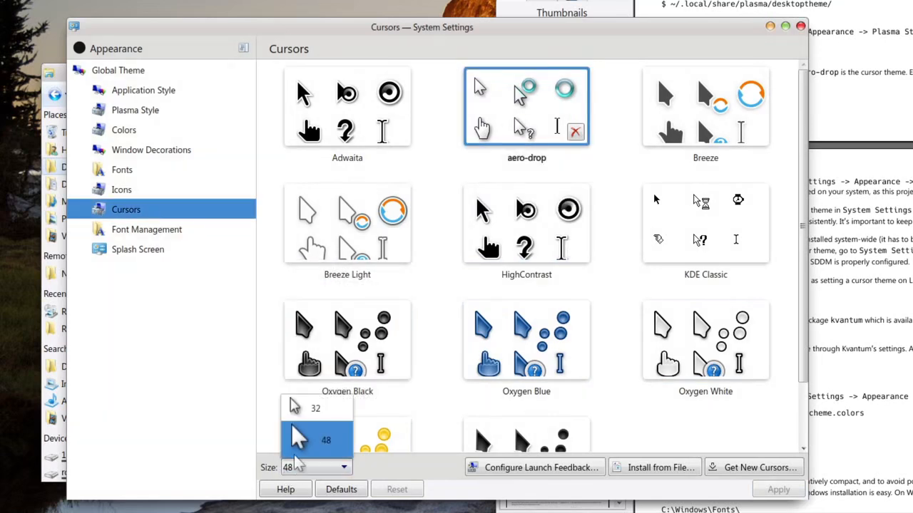
pyautogui.click(305, 418)
pyautogui.click(779, 489)
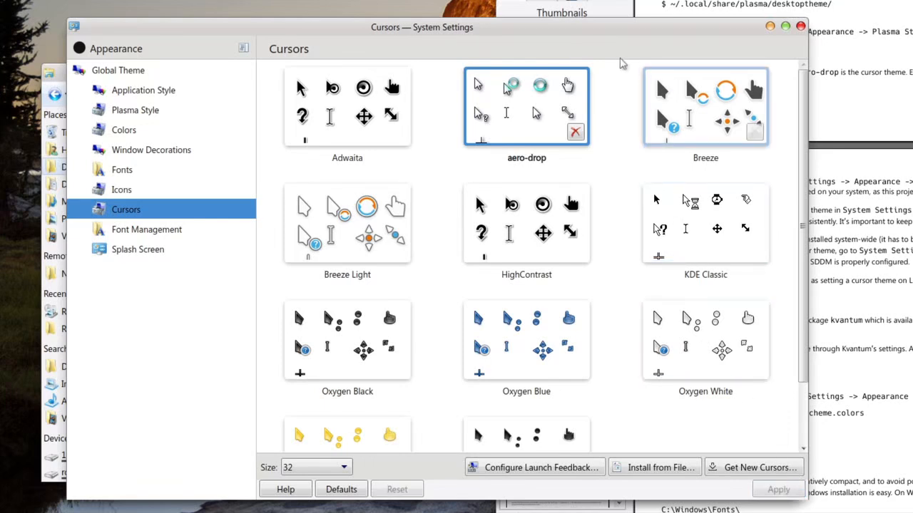
# Switch the cursor theme back to Oxygen White and apply it.
pyautogui.click(705, 339)
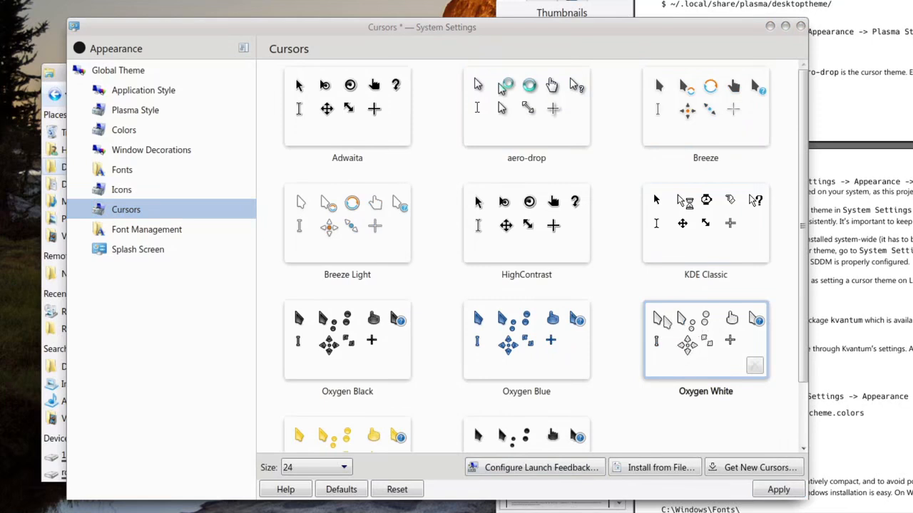
pyautogui.click(775, 491)
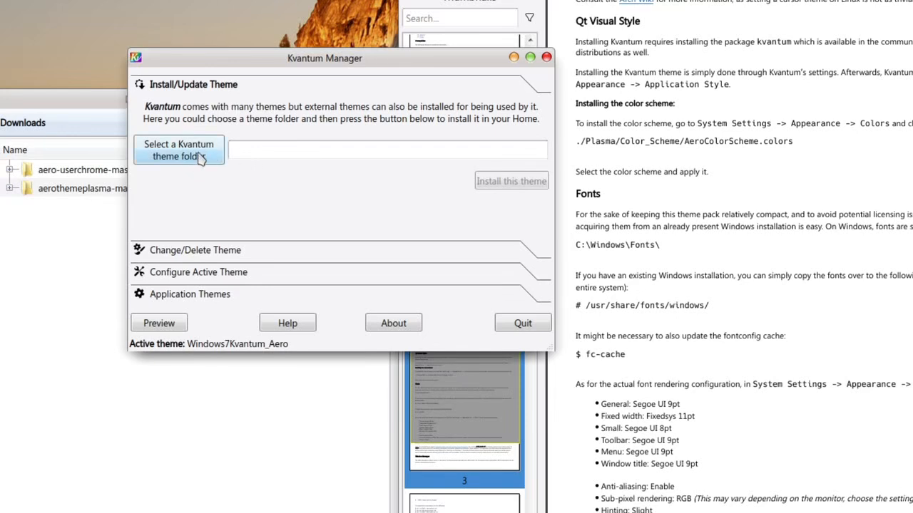
# Locate the Windows7Kvantum_Aero folder under Qt/Application_Theme/Kvantum in aerothemeplasma-master to get its path.
pyautogui.click(66, 235)
pyautogui.click(79, 189)
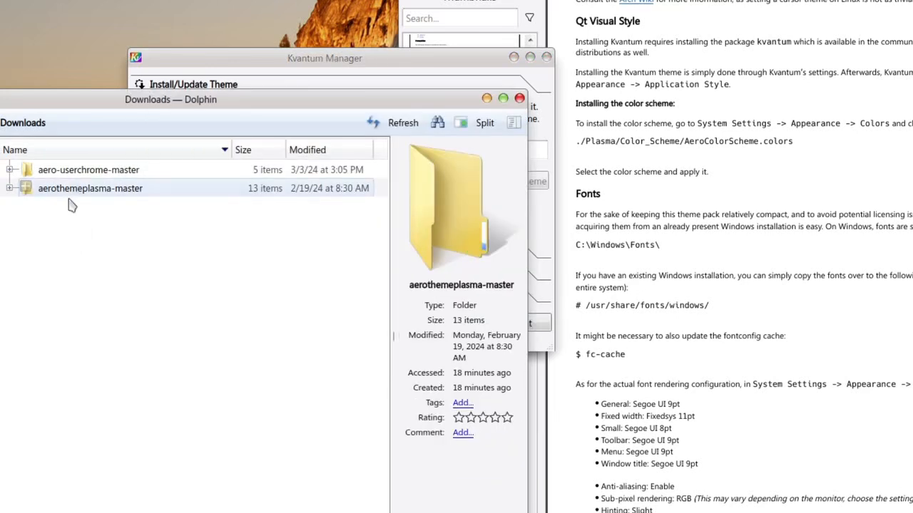
pyautogui.doubleClick(104, 190)
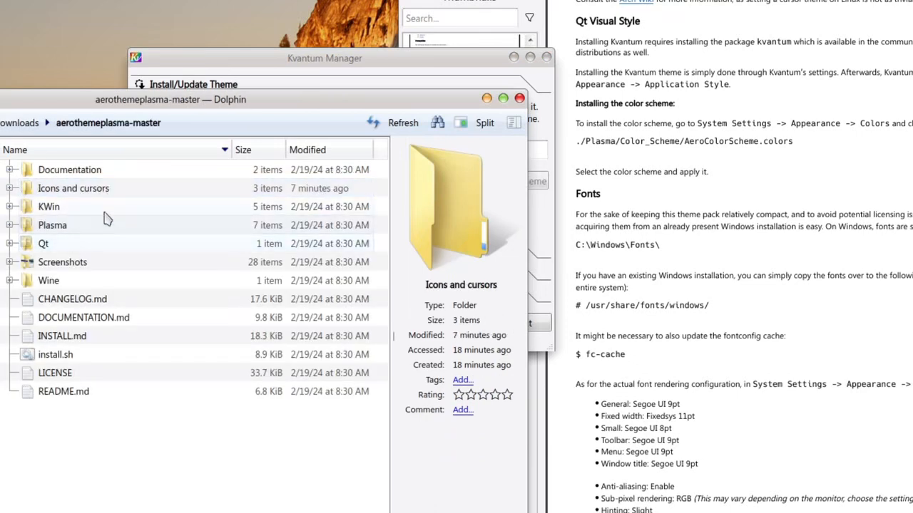
pyautogui.doubleClick(62, 244)
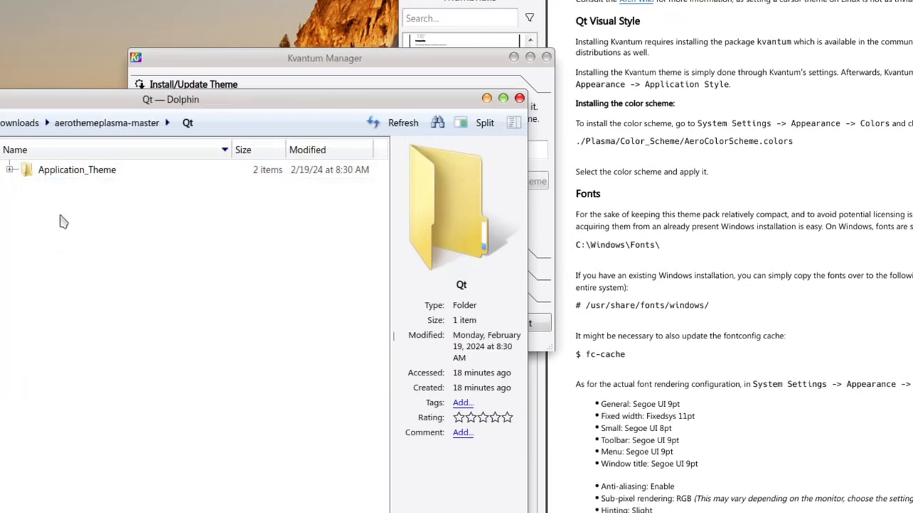
pyautogui.doubleClick(73, 175)
pyautogui.doubleClick(62, 188)
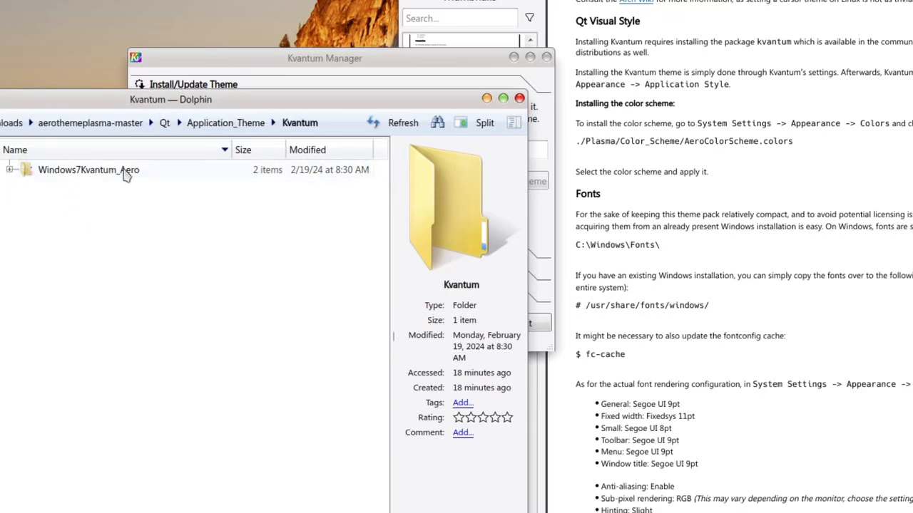
pyautogui.doubleClick(117, 176)
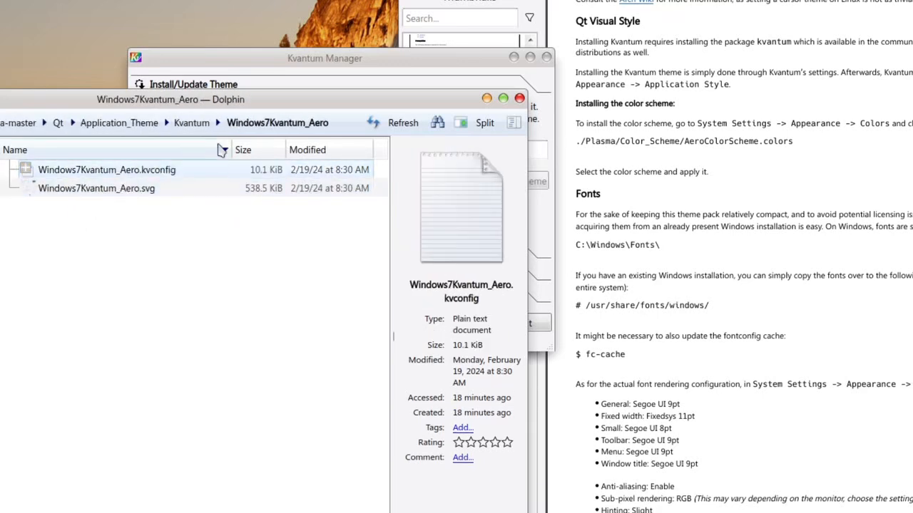
pyautogui.click(191, 123)
# Install the Windows7Kvantum_Aero theme in Kvantum Manager from its copied folder path, and open the theme selection section.
pyautogui.hotkey('alt', 'Tab')
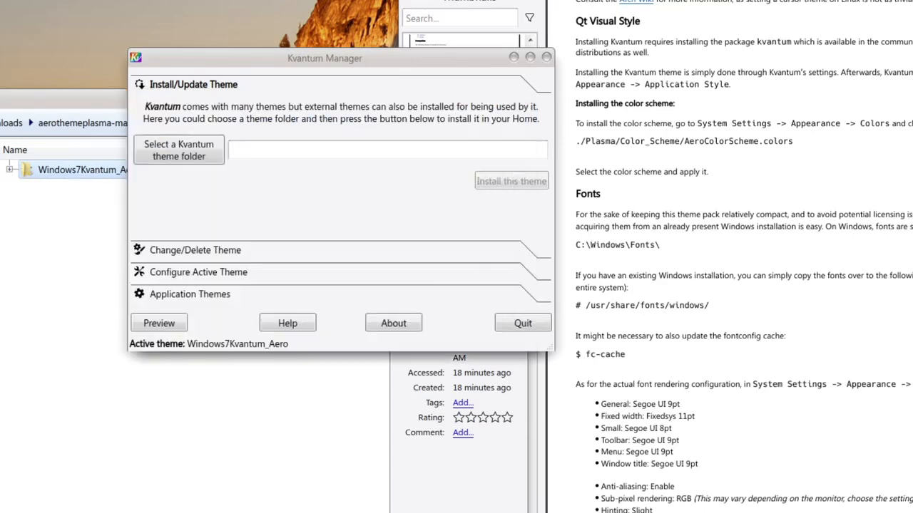
pyautogui.click(337, 153)
pyautogui.hotkey('ctrl', 'v')
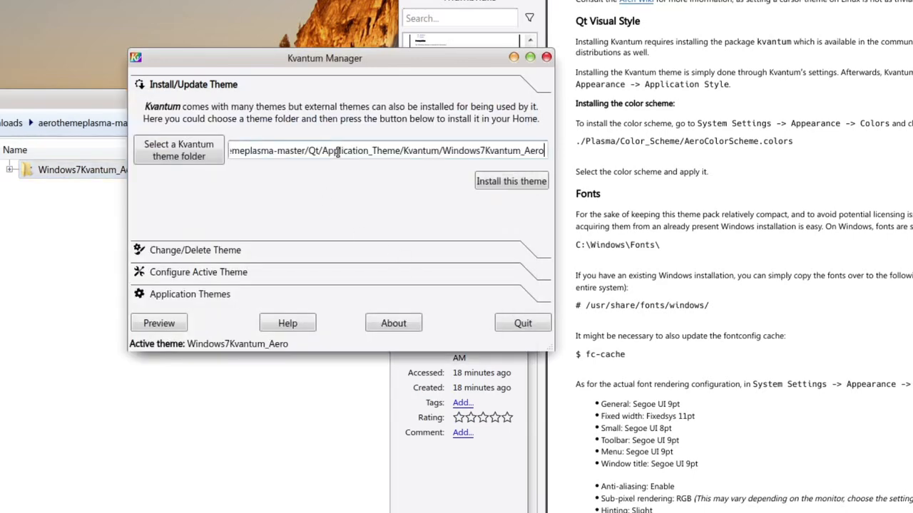
pyautogui.click(519, 187)
pyautogui.click(311, 208)
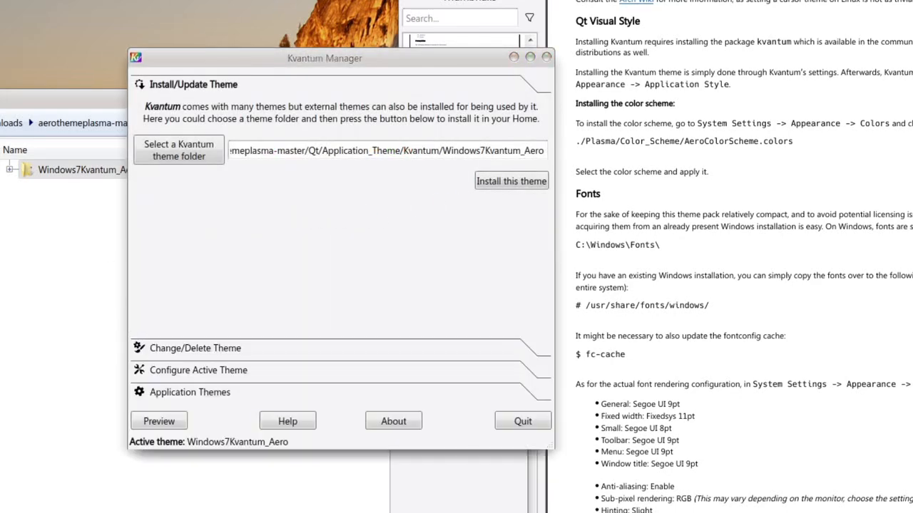
pyautogui.click(221, 351)
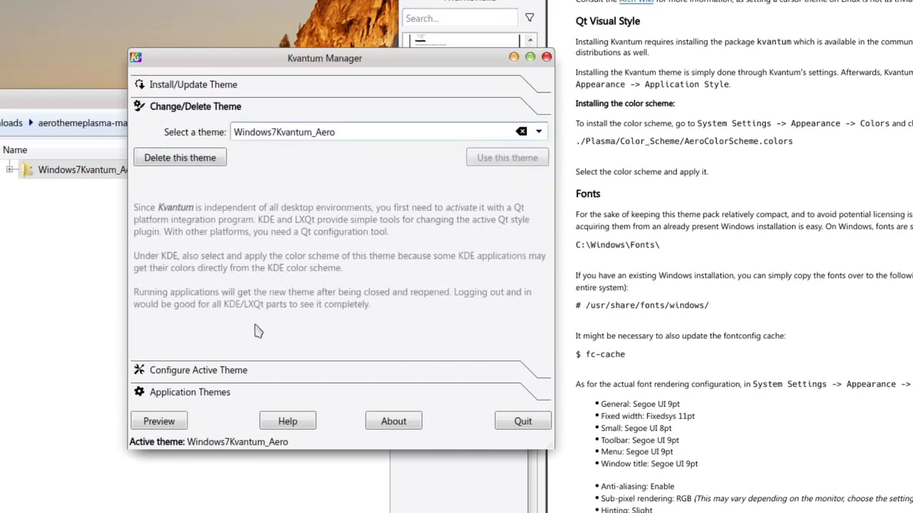
# Choose Windows7Kvantum_Aero as the theme in Kvantum Manager and quit the program.
pyautogui.click(534, 135)
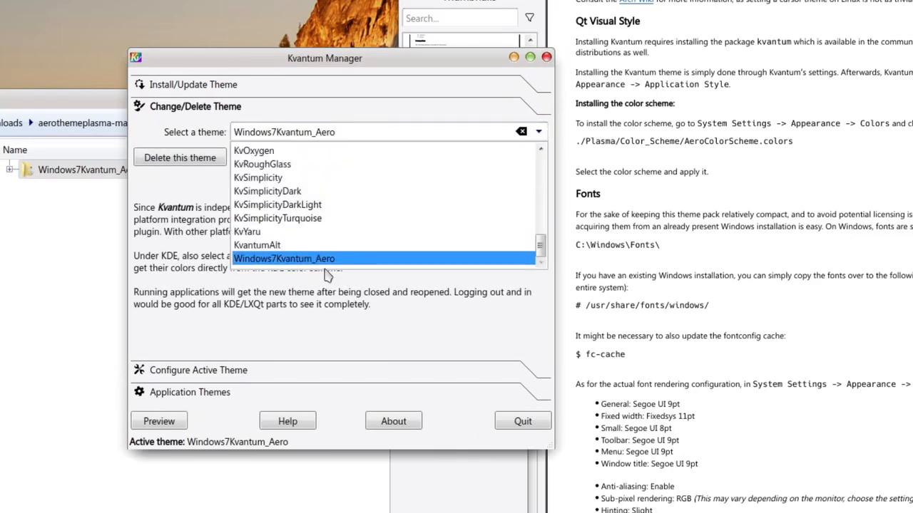
pyautogui.click(296, 261)
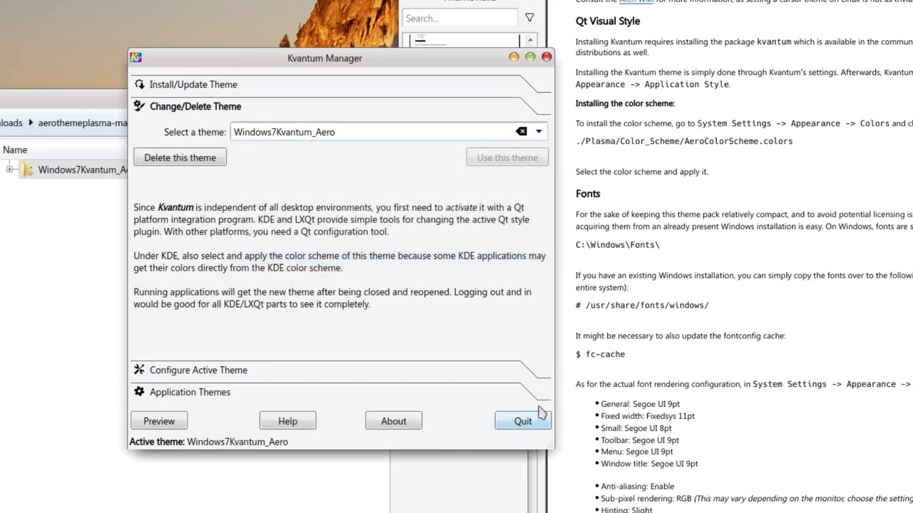
pyautogui.click(523, 421)
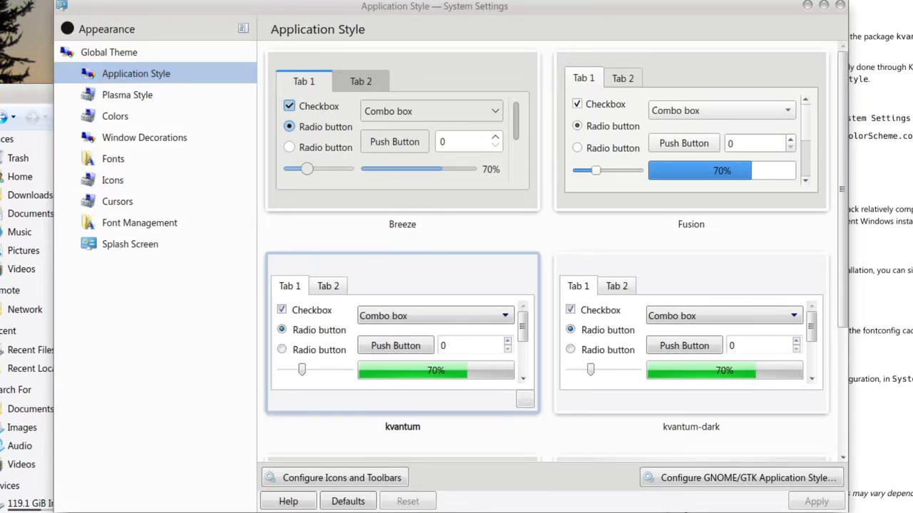
# Select kvantum as the application style in System Settings.
pyautogui.click(335, 285)
pyautogui.scroll(-1, 447, 273)
pyautogui.scroll(-1, 449, 276)
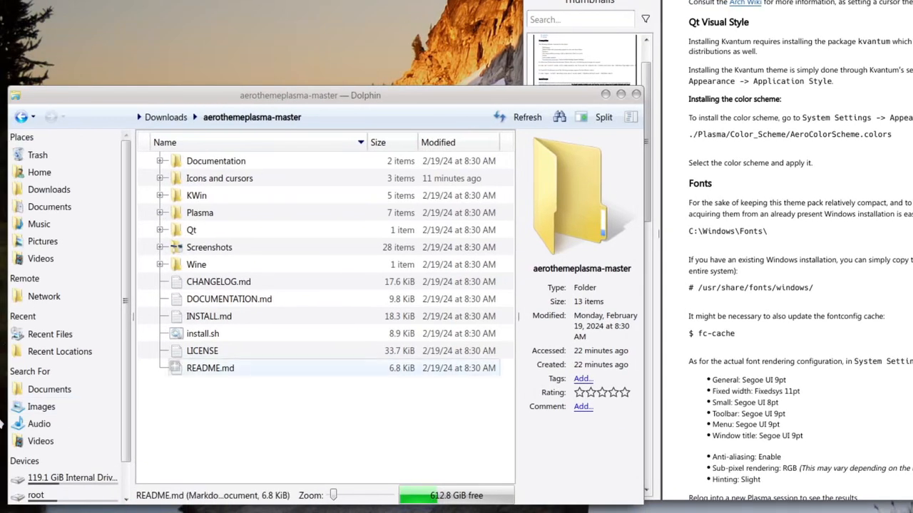
# Reopen System Settings and go to the Colors page of the Appearance settings.
pyautogui.press('super')
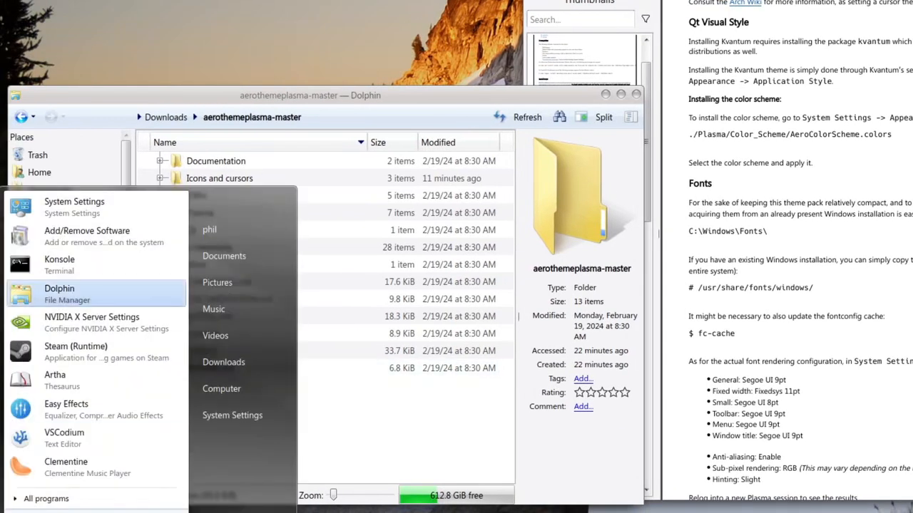
pyautogui.click(44, 196)
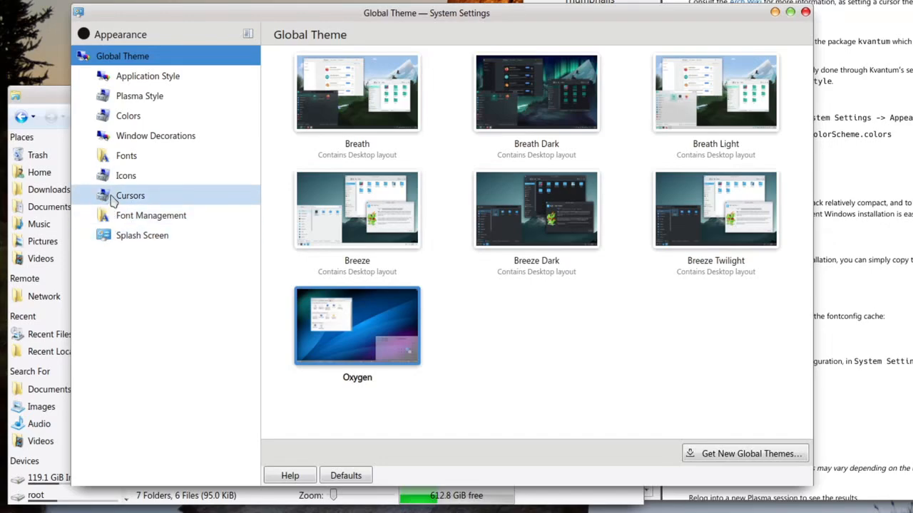
pyautogui.click(145, 121)
pyautogui.moveTo(351, 14); pyautogui.dragTo(677, 1)
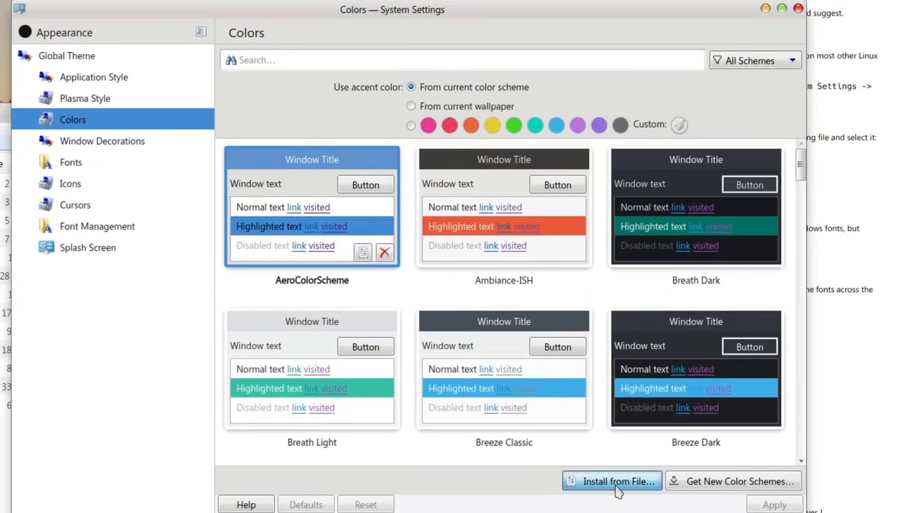
# Install the color scheme from AeroColorScheme.colors in Downloads/aerothemeplasma-master/Plasma/Color_Scheme.
pyautogui.click(616, 482)
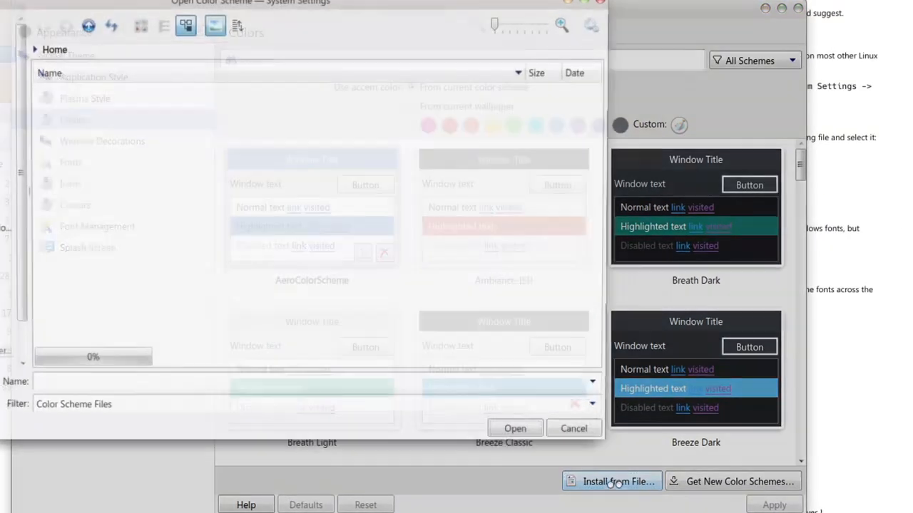
pyautogui.doubleClick(83, 129)
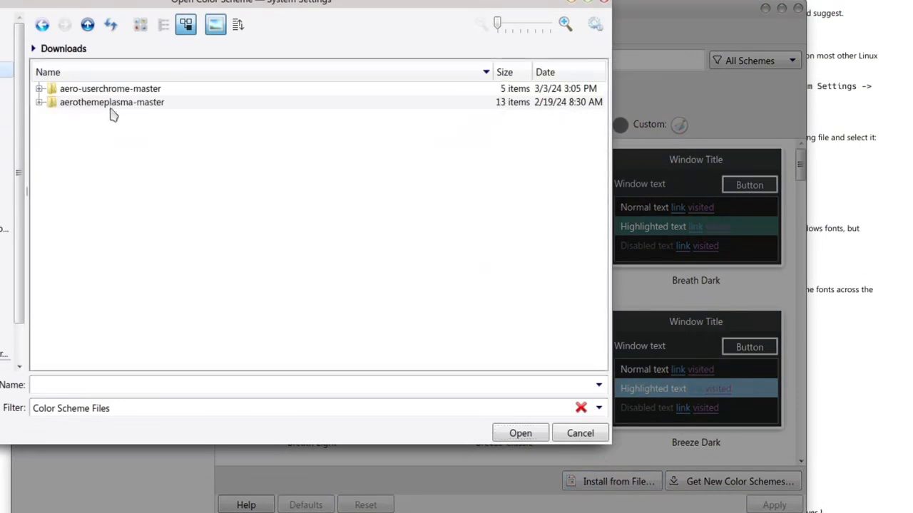
pyautogui.doubleClick(137, 106)
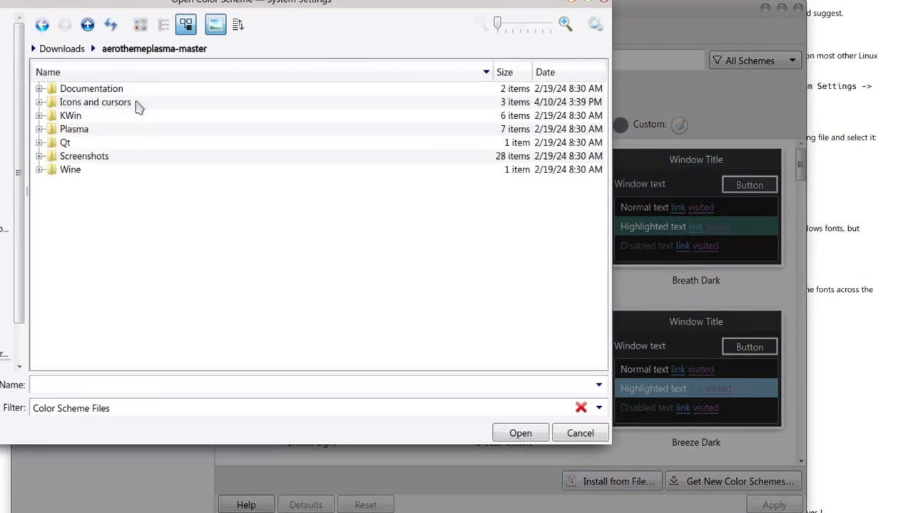
pyautogui.doubleClick(83, 131)
pyautogui.doubleClick(124, 93)
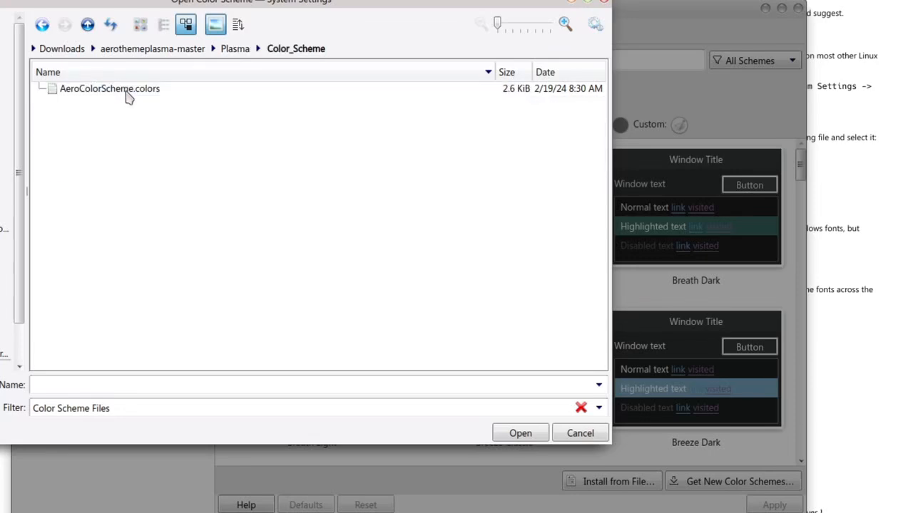
pyautogui.click(126, 92)
pyautogui.click(521, 437)
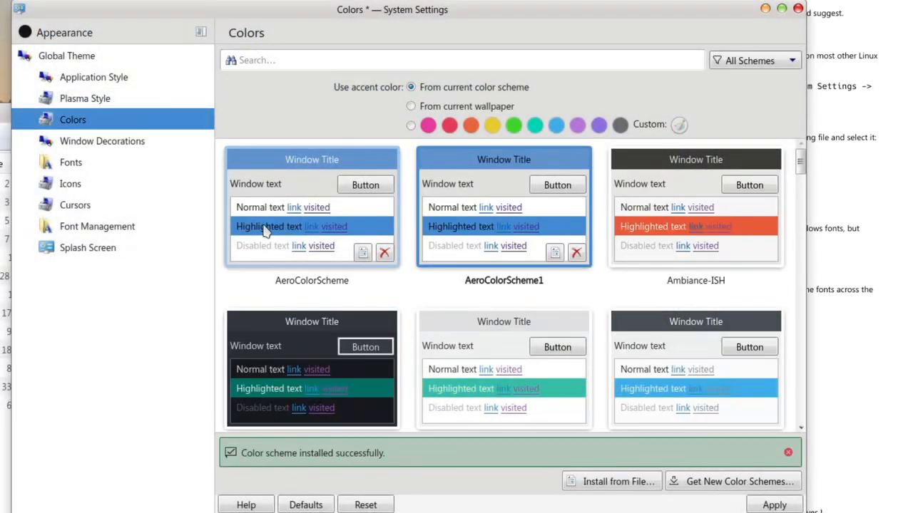
# Switch the color scheme to AeroColorScheme1 and apply it.
pyautogui.click(306, 175)
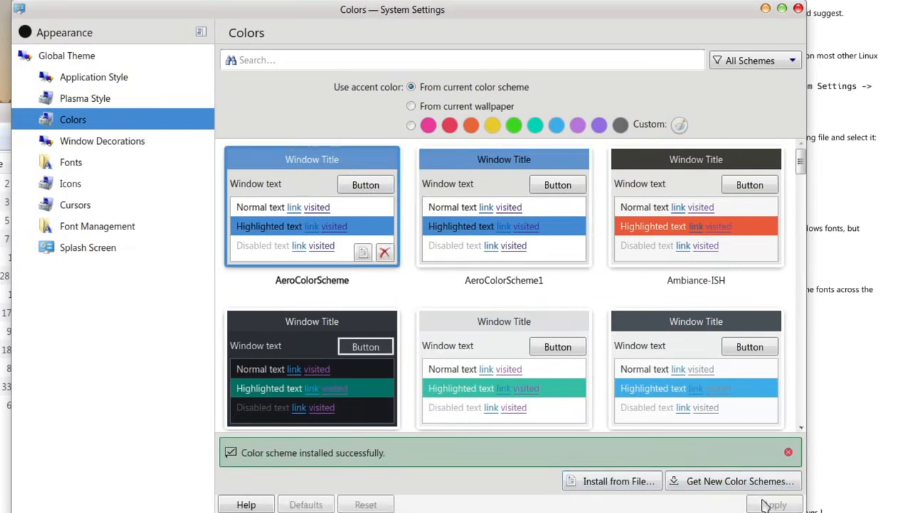
pyautogui.click(483, 171)
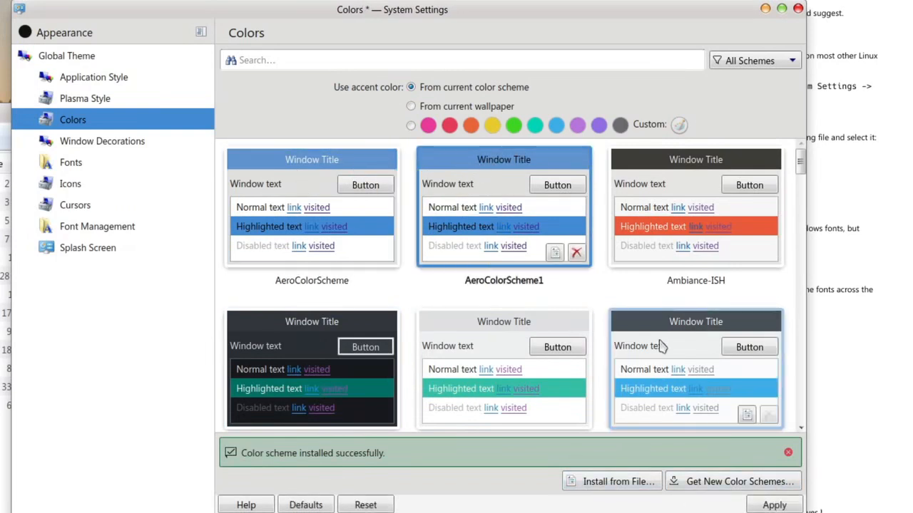
pyautogui.click(773, 505)
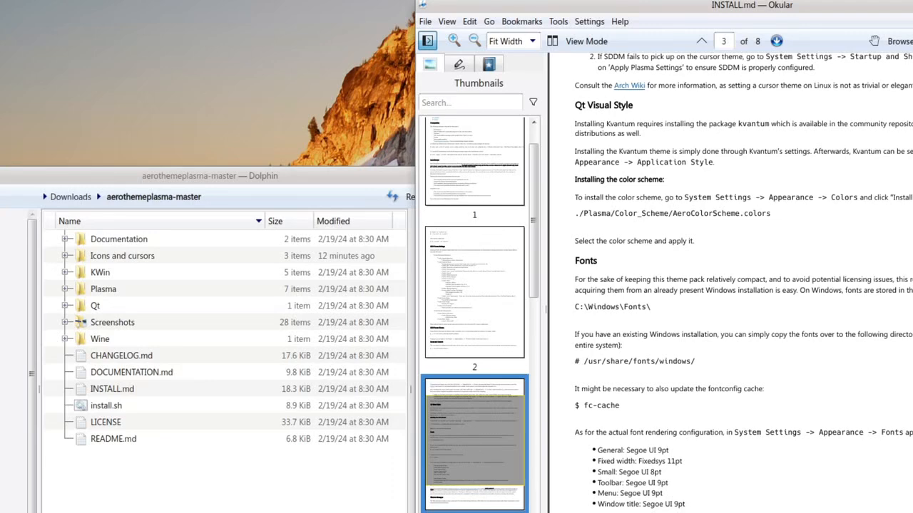
# In Firefox, download Windows 7.zip from the full file listing of the Segoe UI Font page on Internet Archive.
pyautogui.moveTo(0, 278); pyautogui.dragTo(442, 30)
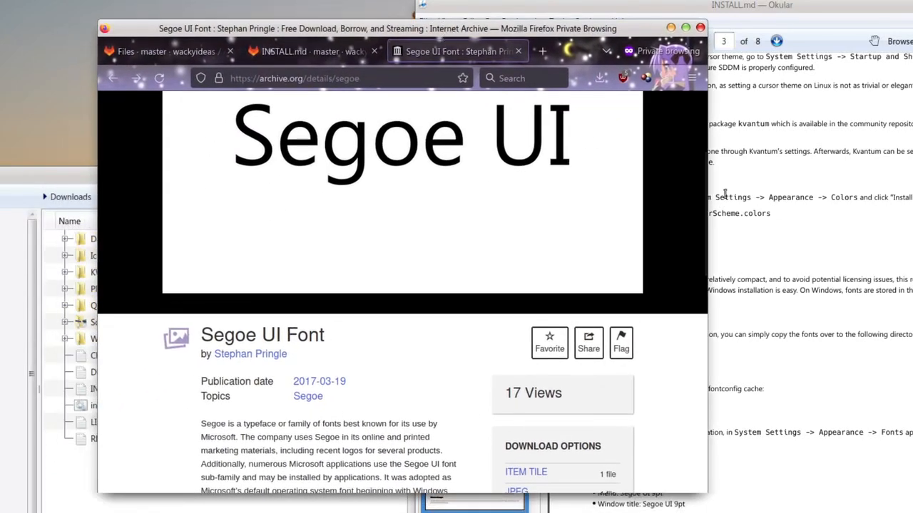
pyautogui.scroll(3, 526, 210)
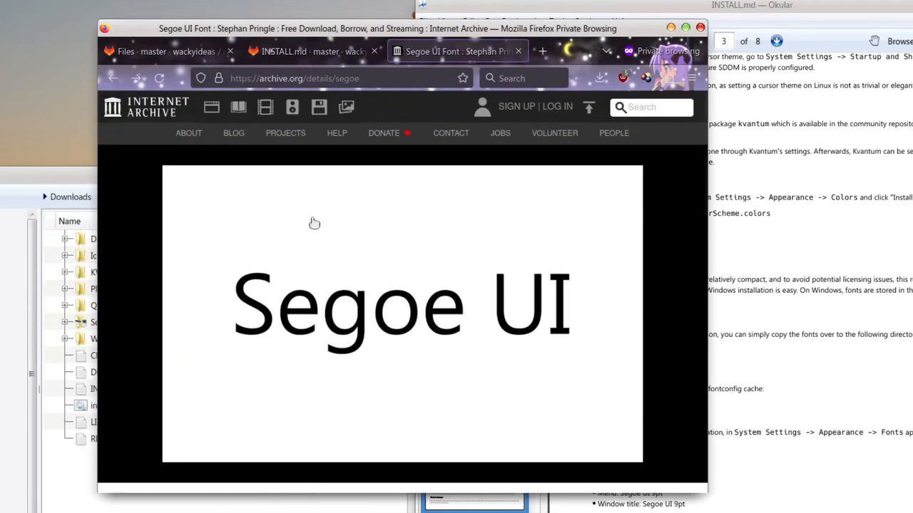
pyautogui.scroll(-2, 313, 213)
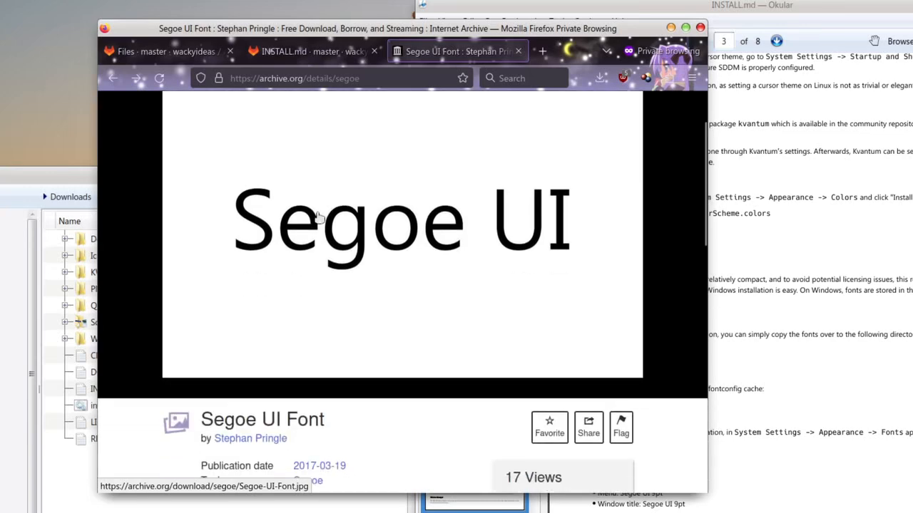
pyautogui.scroll(-4, 377, 235)
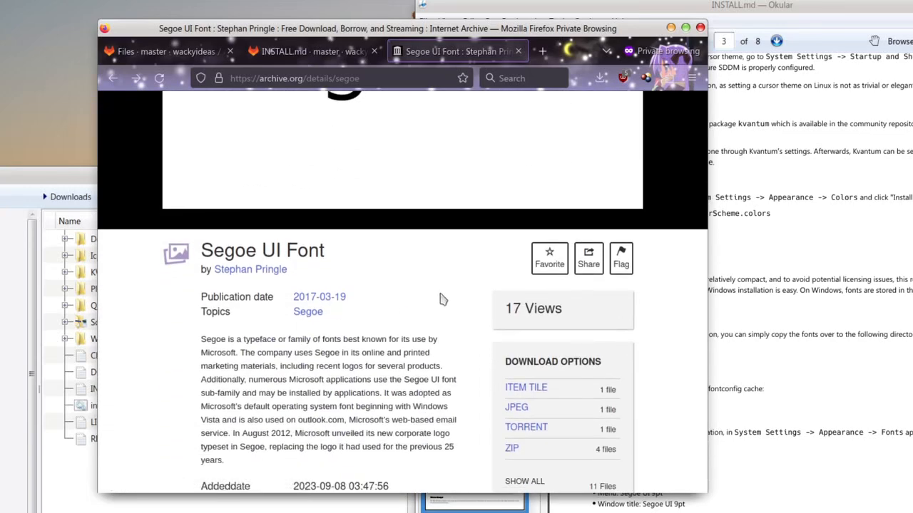
pyautogui.scroll(-2, 435, 303)
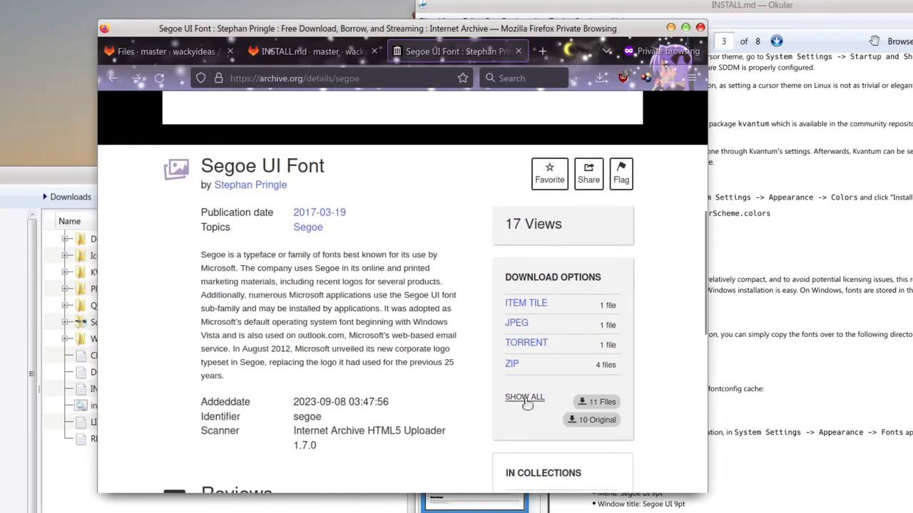
pyautogui.click(525, 399)
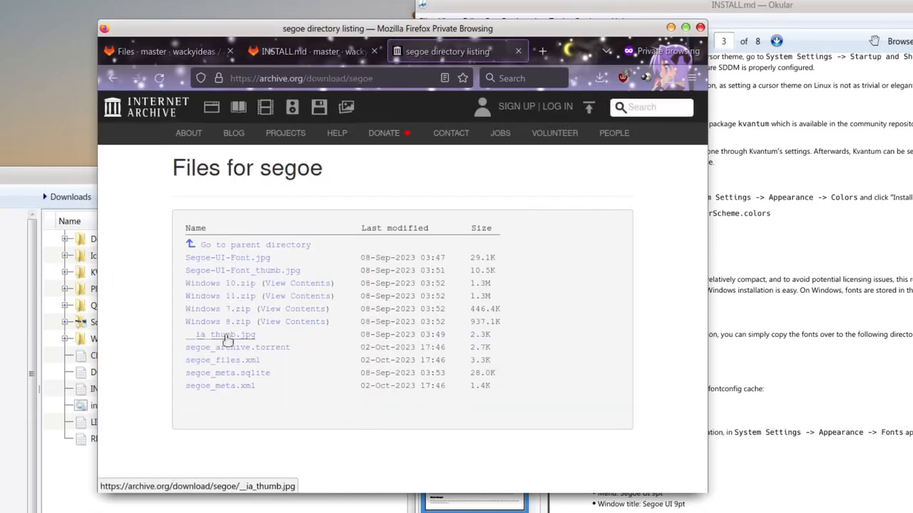
pyautogui.click(224, 313)
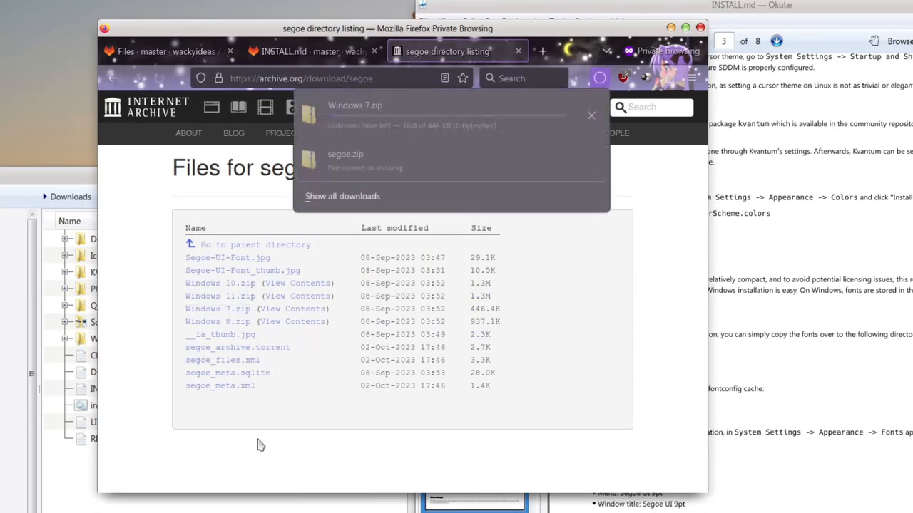
# Extract seguisym.ttf from the downloaded Windows 7.zip into the Downloads folder with Ark.
pyautogui.click(2, 268)
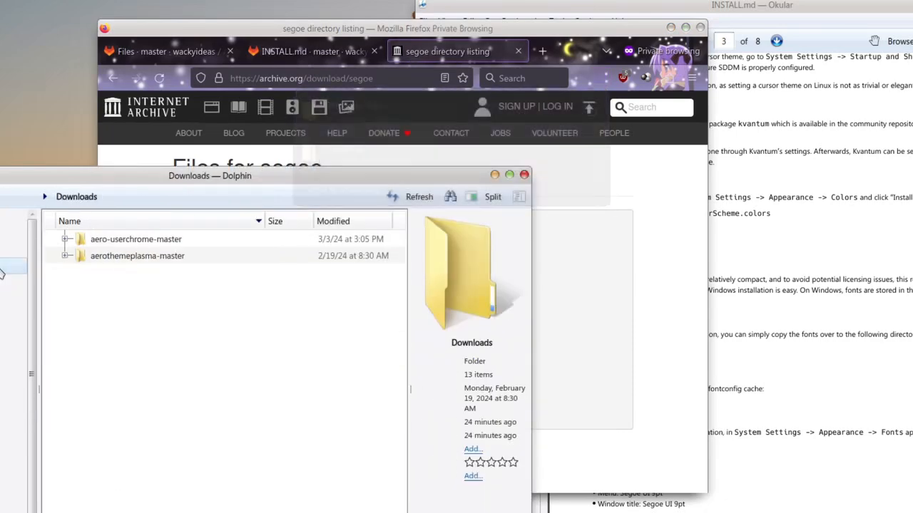
pyautogui.rightClick(136, 280)
pyautogui.moveTo(163, 302)
pyautogui.click(326, 306)
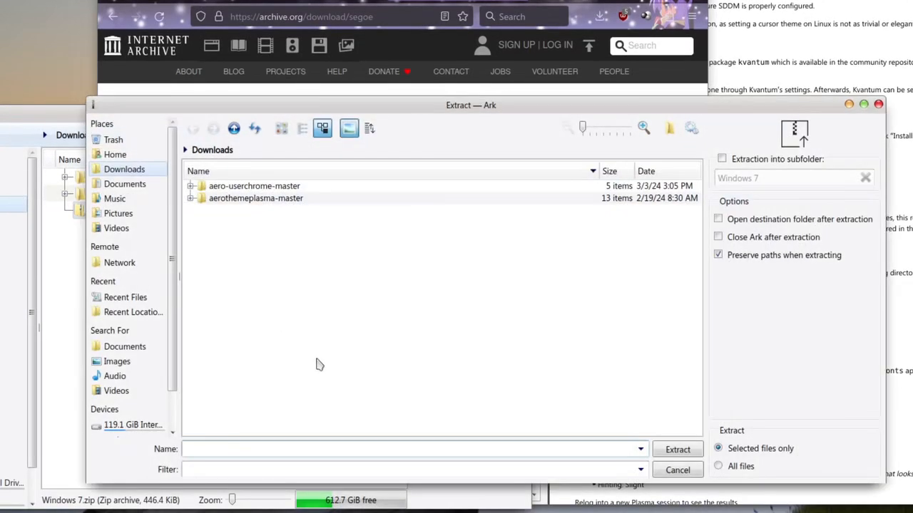
pyautogui.click(679, 450)
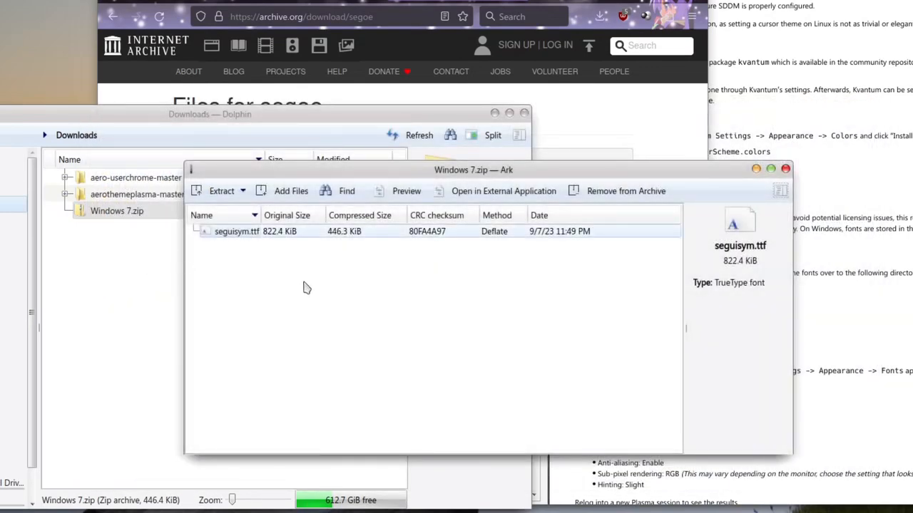
pyautogui.click(785, 169)
pyautogui.click(141, 215)
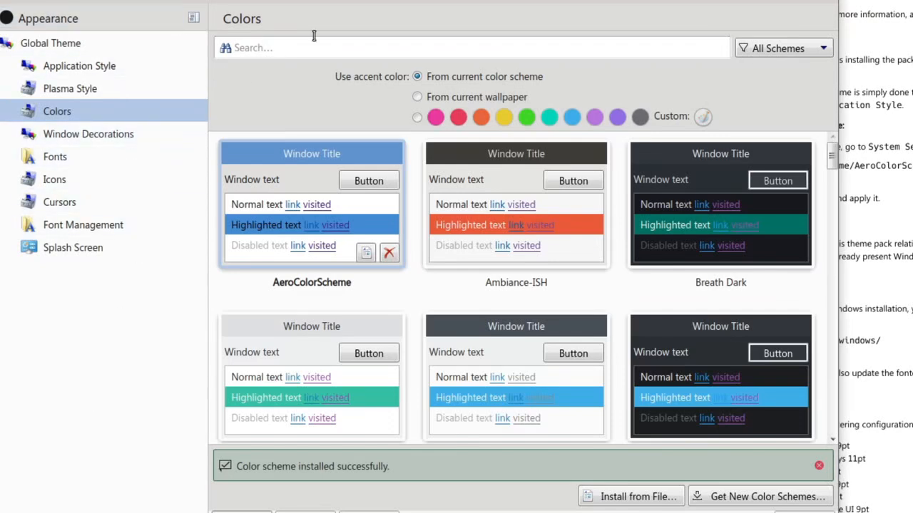
# Open the Fonts page in System Settings and arrange it beside the font list in INSTALL.md.
pyautogui.click(105, 159)
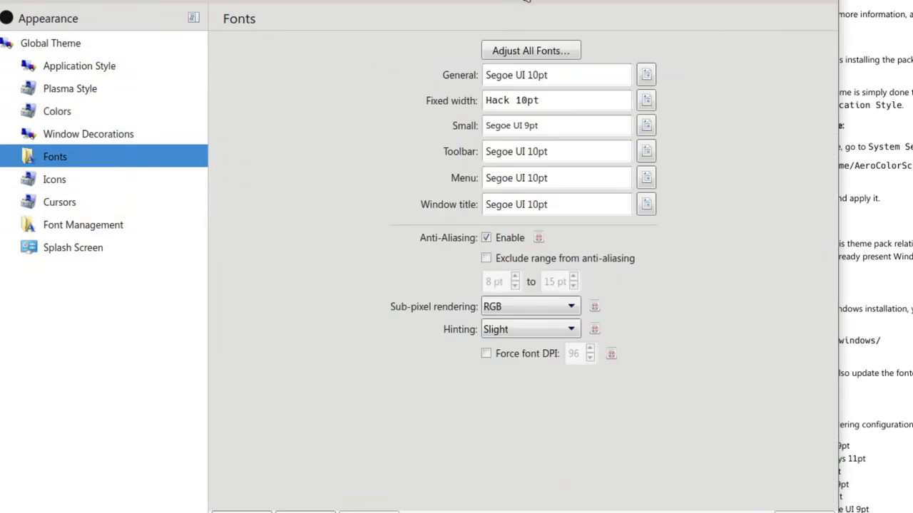
pyautogui.moveTo(504, 2); pyautogui.dragTo(486, 15)
pyautogui.click(906, 229)
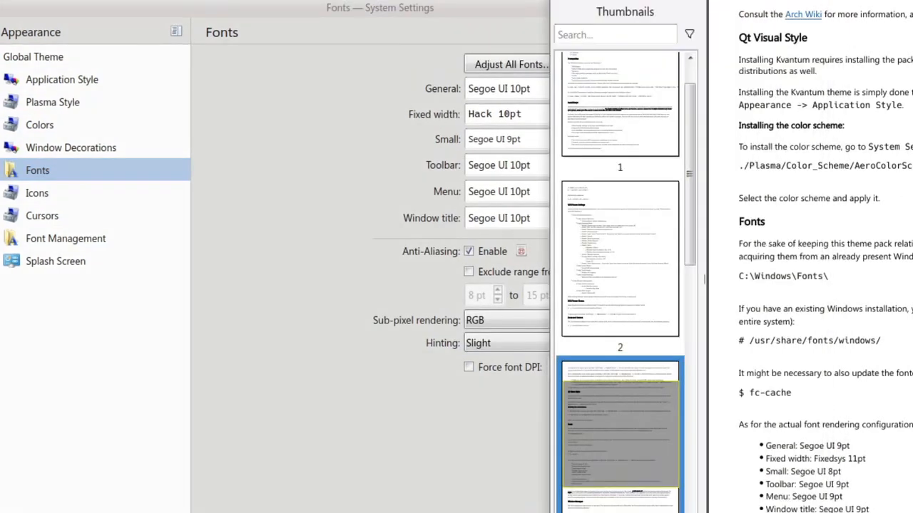
pyautogui.moveTo(785, 3); pyautogui.dragTo(895, 1)
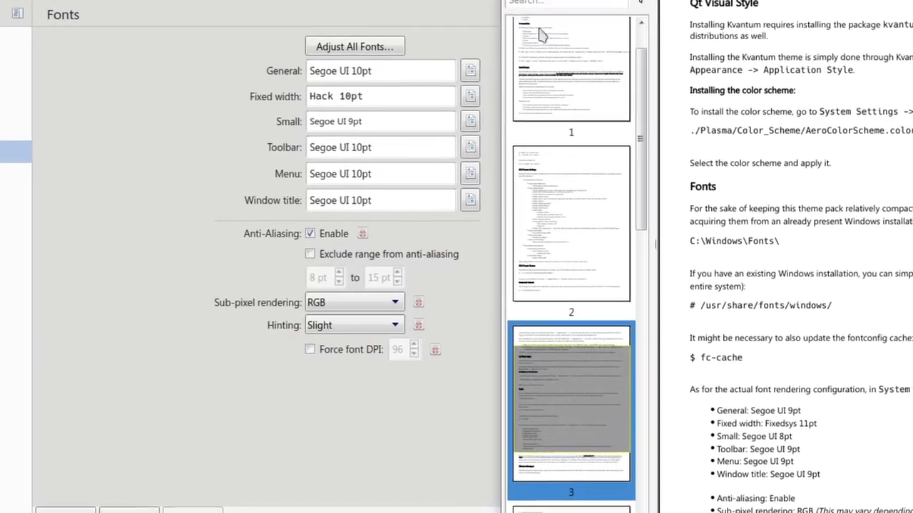
# Review the font choices for the General font against the recommended font list in INSTALL.md, then cancel the selection.
pyautogui.click(474, 70)
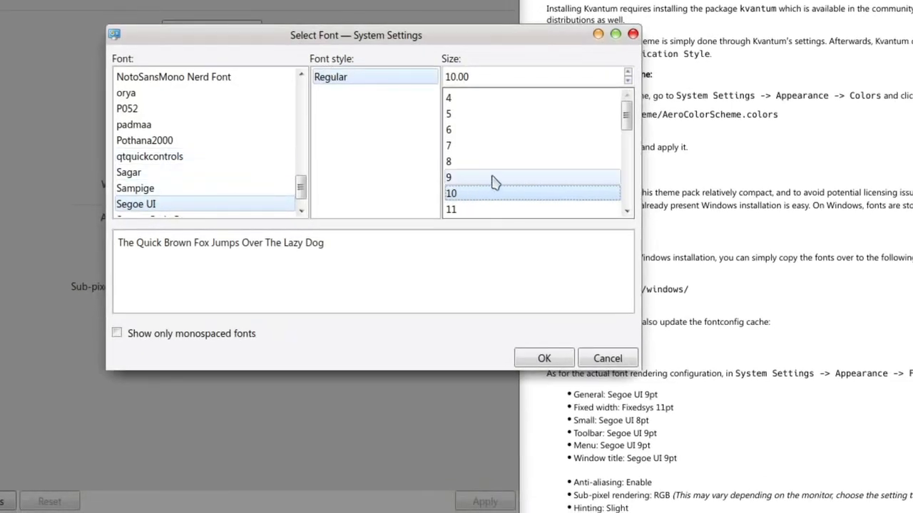
pyautogui.click(723, 288)
pyautogui.scroll(-4, 696, 269)
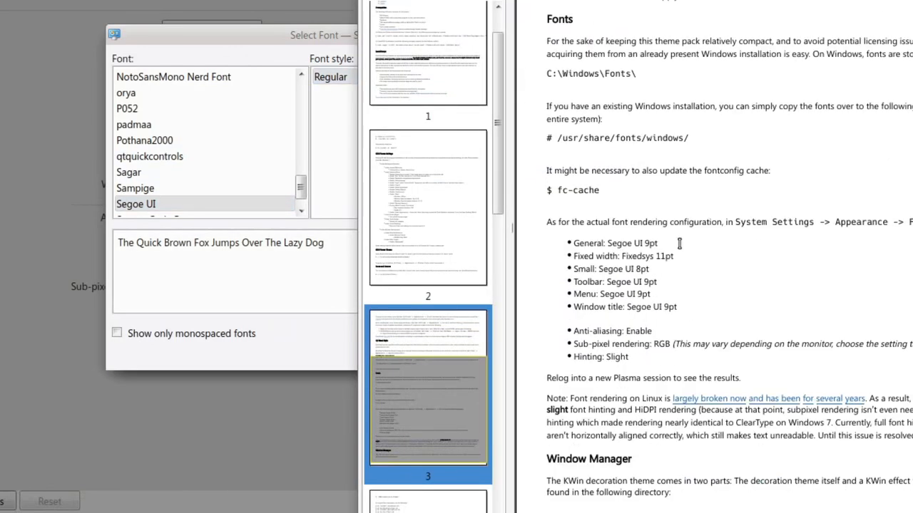
pyautogui.click(290, 345)
pyautogui.click(596, 355)
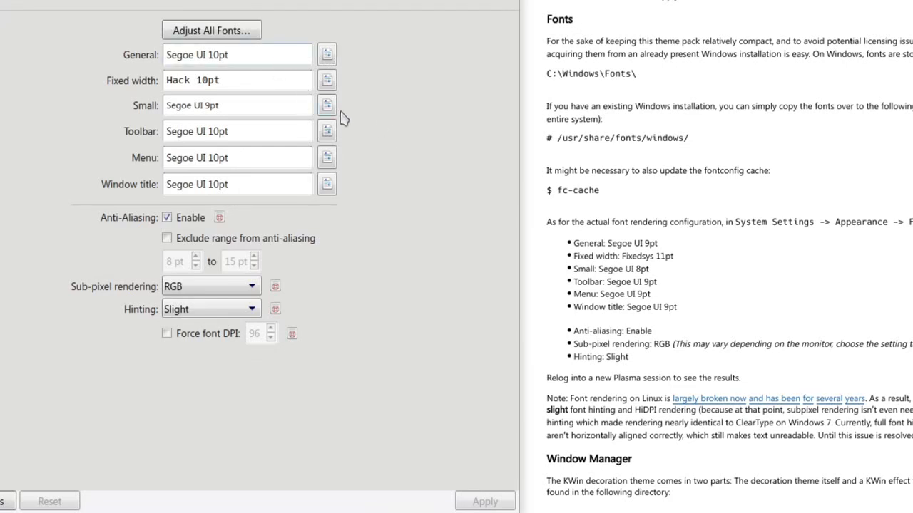
# Open the KWin/smod_kwin_theme folder inside aerothemeplasma-master in Dolphin.
pyautogui.press('F7')
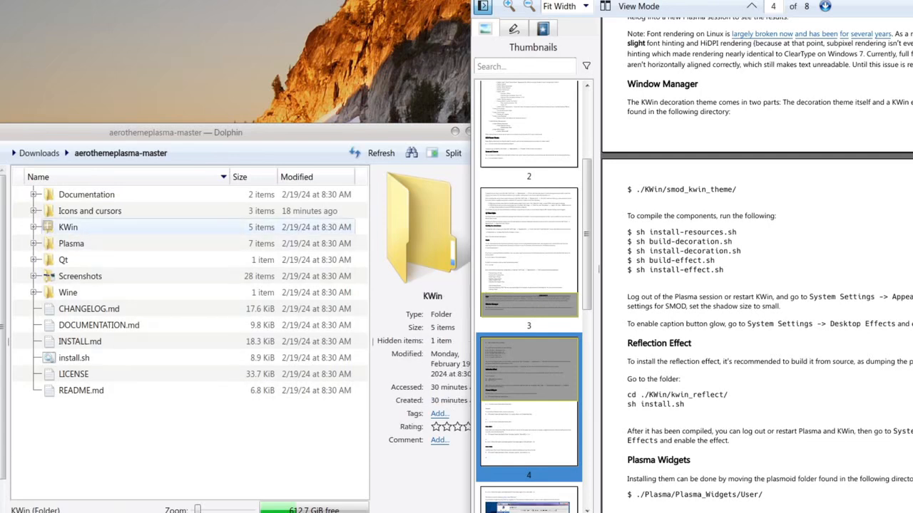
pyautogui.click(67, 227)
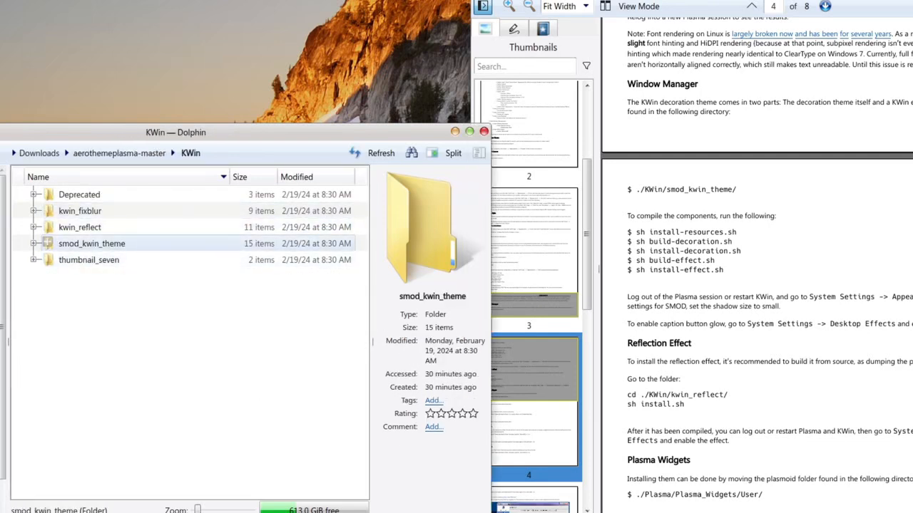
pyautogui.click(91, 244)
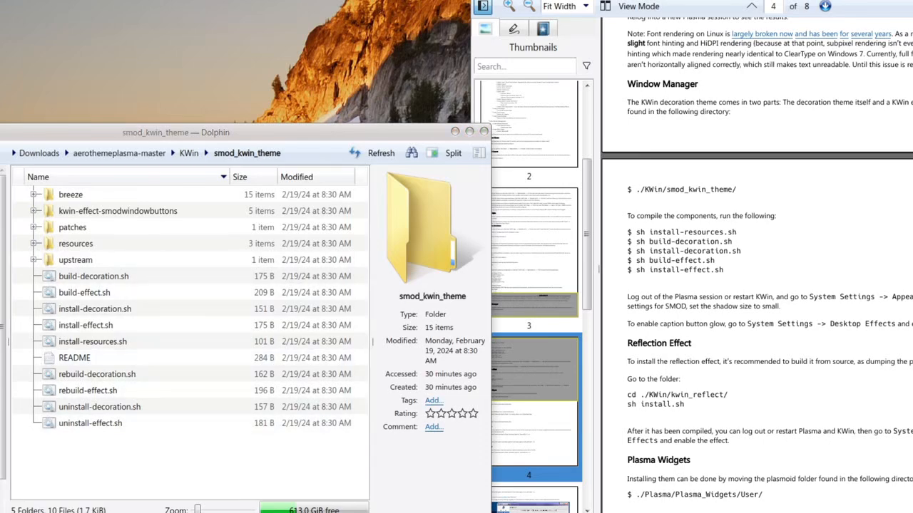
# Open a terminal in the smod_kwin_theme folder, decline the oh-my-zsh update and clear the screen.
pyautogui.rightClick(123, 239)
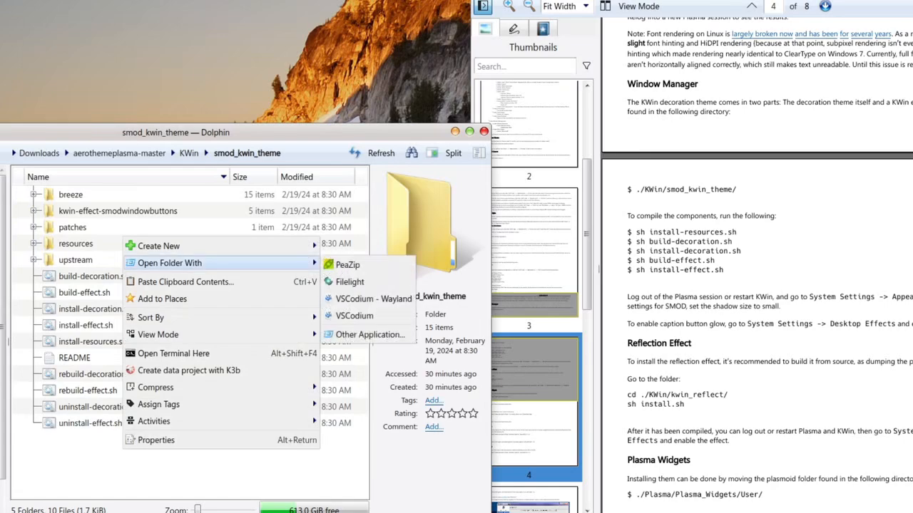
pyautogui.click(173, 353)
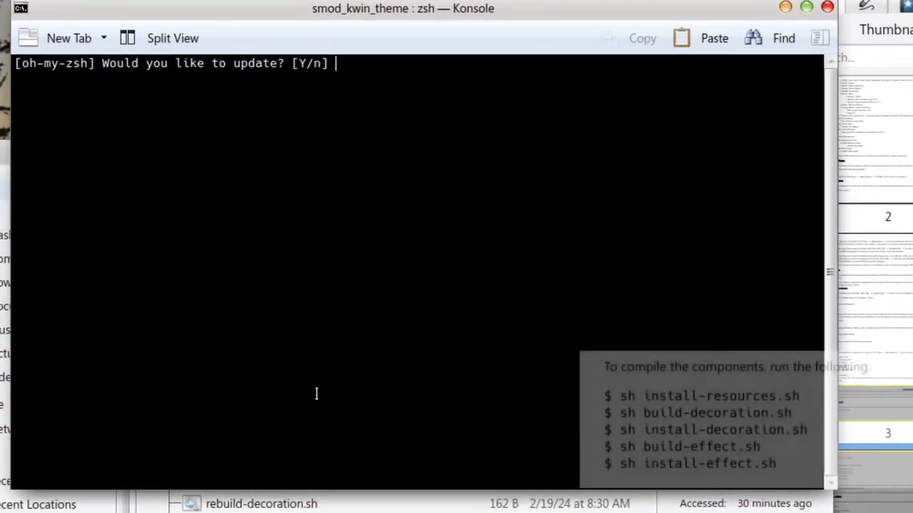
pyautogui.write('n')
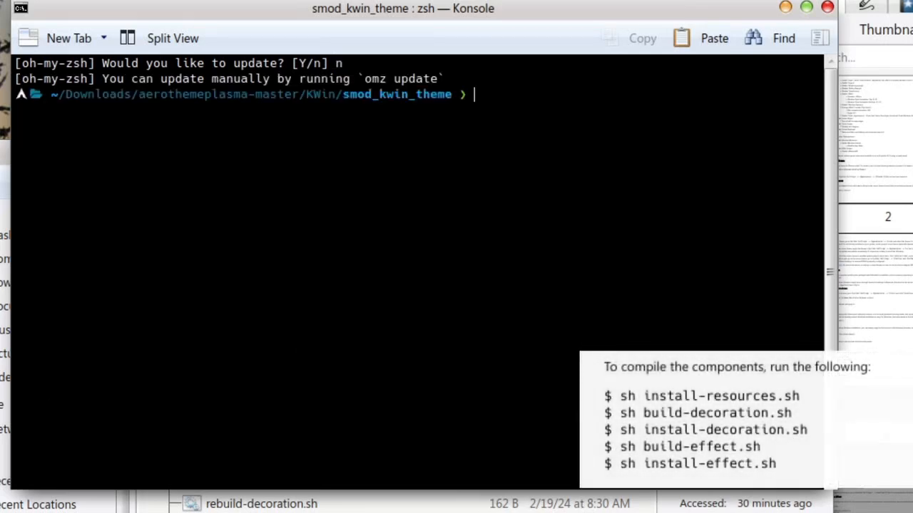
pyautogui.hotkey('ctrl', 'l')
# Copy the command "sh install-resources.sh" from the install guide and run it in the smod_kwin_theme terminal.
pyautogui.moveTo(804, 397); pyautogui.dragTo(619, 397)
pyautogui.hotkey('ctrl', 'c')
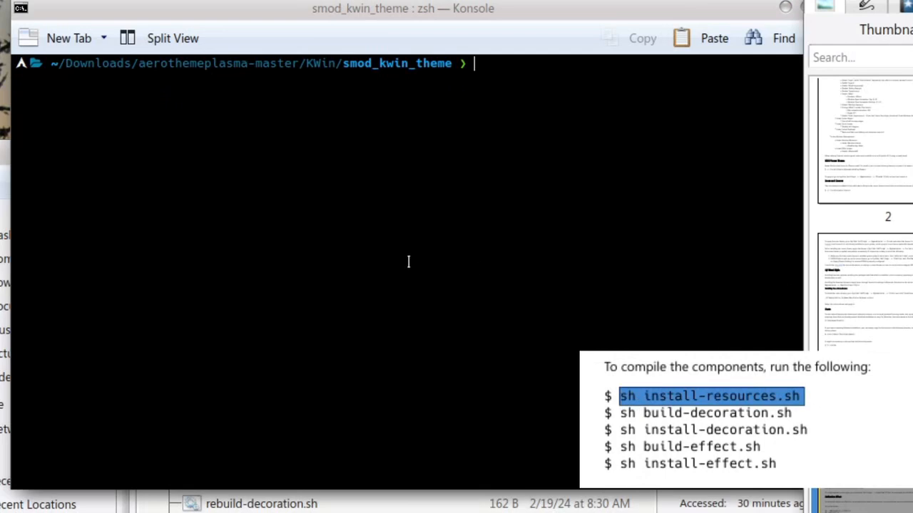
pyautogui.click(439, 223)
pyautogui.hotkey('ctrl', 'shift', 'v')
pyautogui.press('Return')
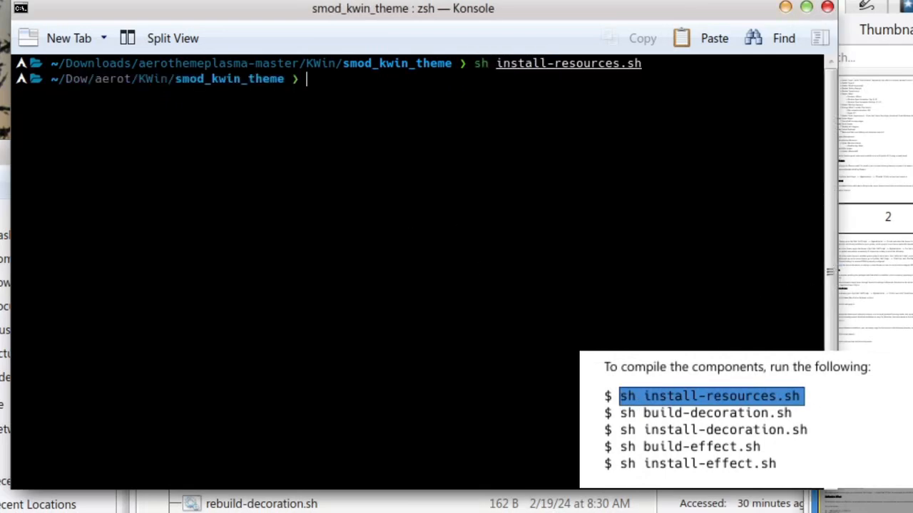
# Build the window decoration by running "sh build-decoration.sh" in the smod_kwin_theme folder.
pyautogui.moveTo(813, 415); pyautogui.dragTo(607, 412)
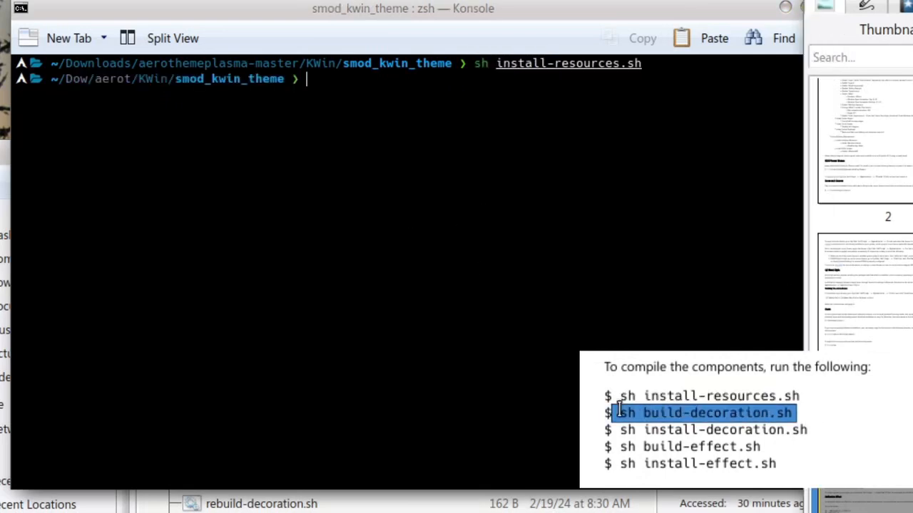
pyautogui.click(562, 194)
pyautogui.write('sh build-decoration.sh')
pyautogui.press('Return')
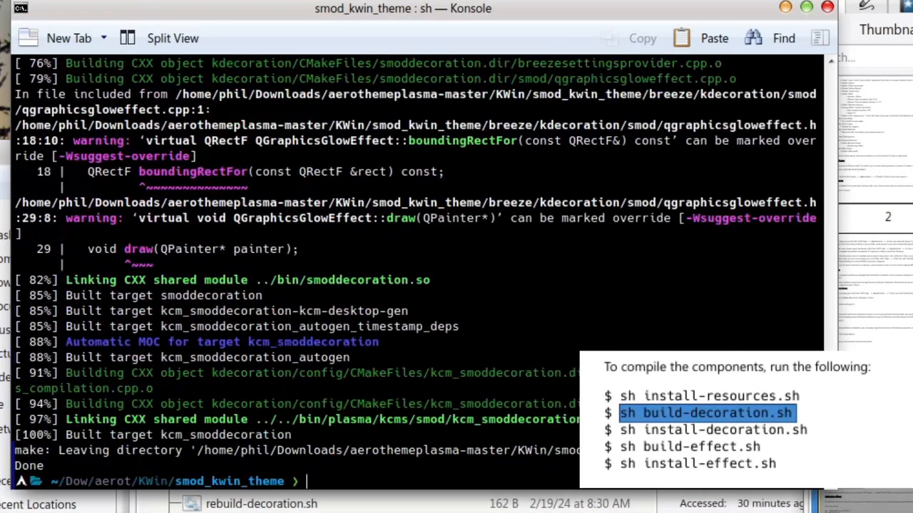
# Install the built decoration with "sh install-decoration.sh" and enter the sudo password.
pyautogui.moveTo(816, 430); pyautogui.dragTo(622, 437)
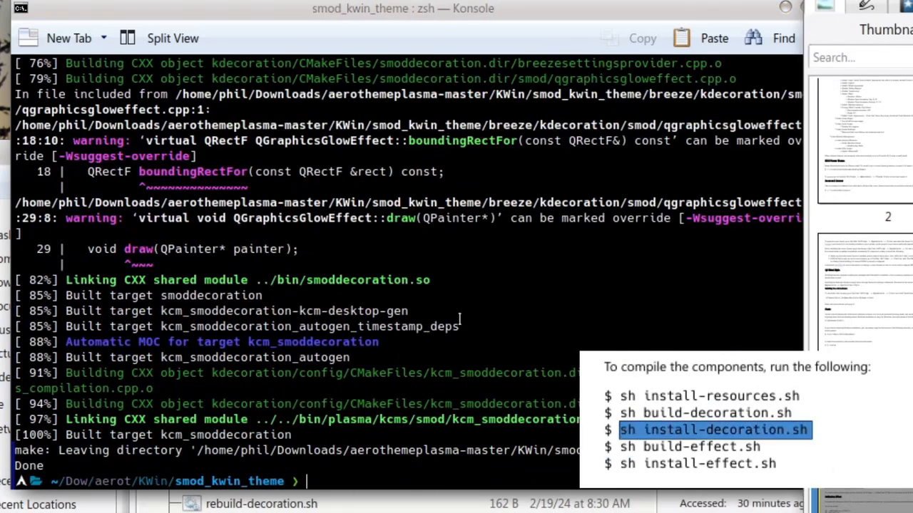
pyautogui.middleClick(449, 347)
pyautogui.press('Return')
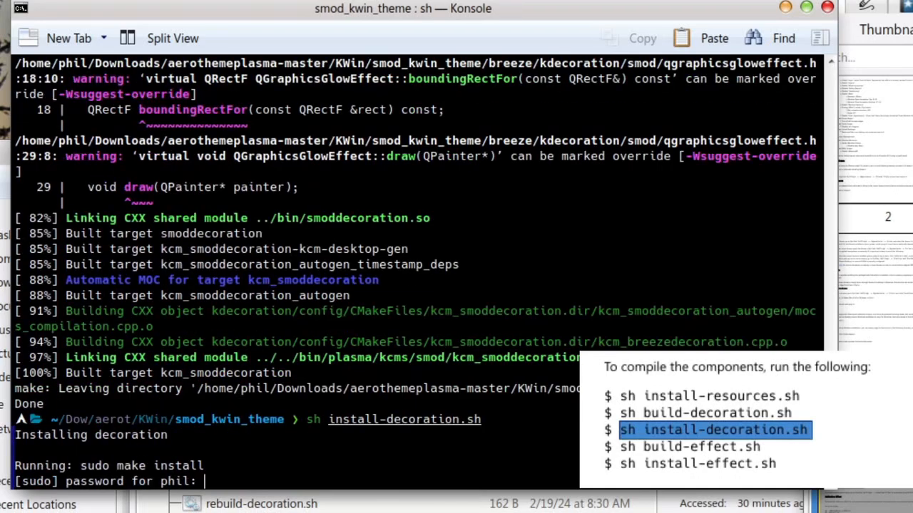
pyautogui.press('Return')
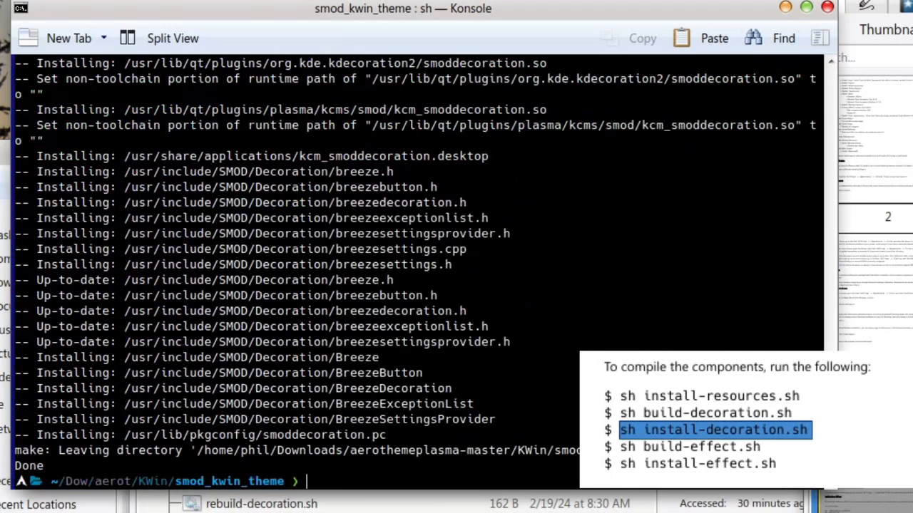
# Build the window button effect by running "sh build-effect.sh" in the smod_kwin_theme folder.
pyautogui.moveTo(763, 447); pyautogui.dragTo(623, 447)
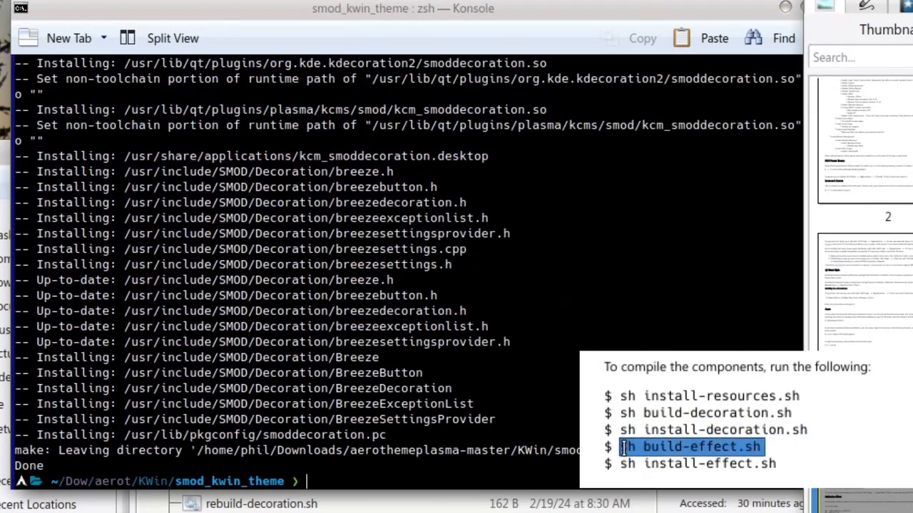
pyautogui.middleClick(605, 335)
pyautogui.press('Return')
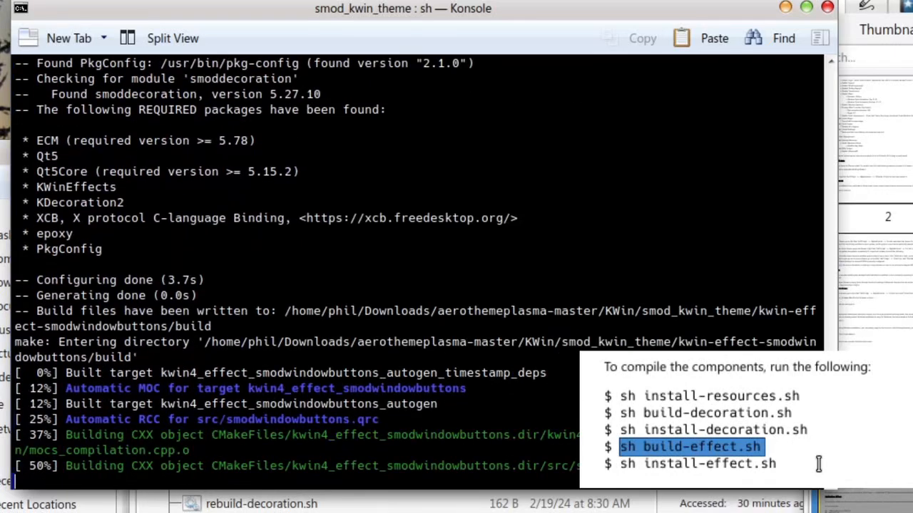
# Copy "sh install-effect.sh" from the install guide and run it in the terminal to install the window button effect.
pyautogui.click(818, 463)
pyautogui.moveTo(776, 469); pyautogui.dragTo(625, 479)
pyautogui.press('super+c')
pyautogui.click(438, 345)
pyautogui.middleClick(432, 345)
pyautogui.press('Return')
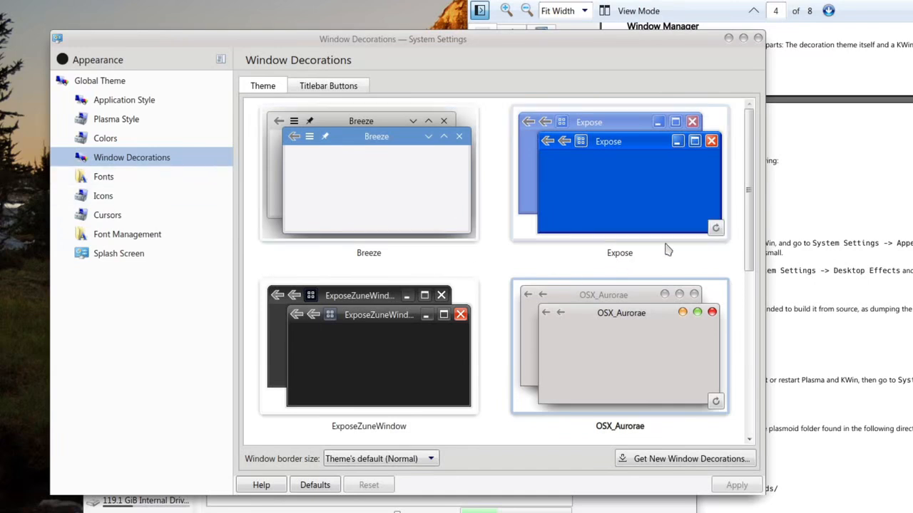
# Select the SMOD window decoration in System Settings, set its shadow size to Small and apply it.
pyautogui.moveTo(750, 230); pyautogui.dragTo(762, 380)
pyautogui.click(582, 349)
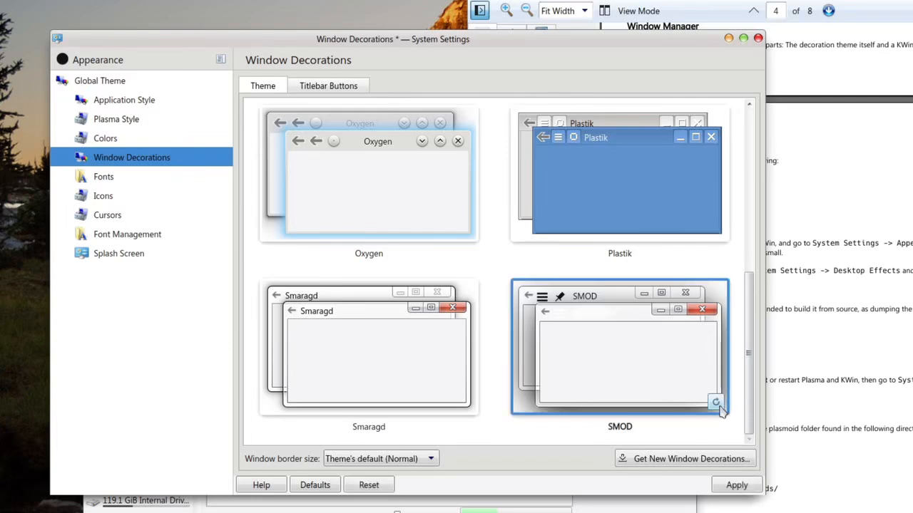
pyautogui.click(716, 403)
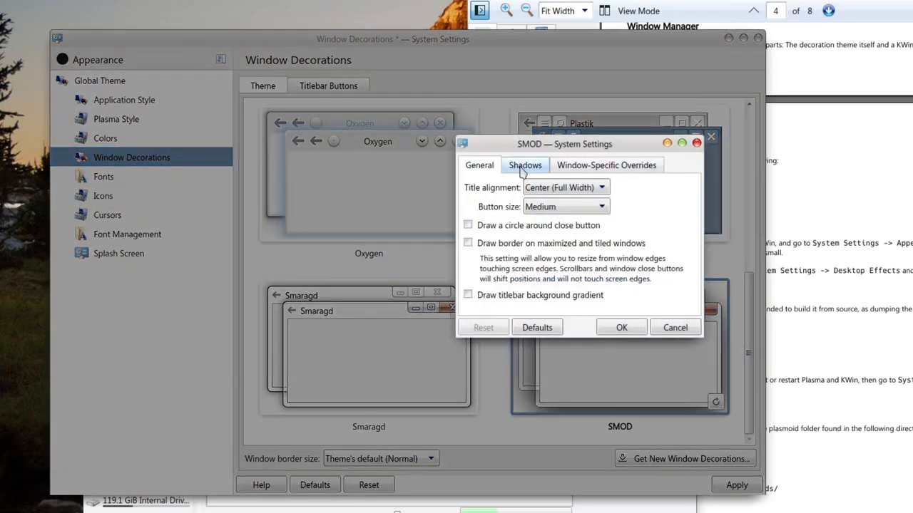
pyautogui.click(523, 168)
pyautogui.click(515, 187)
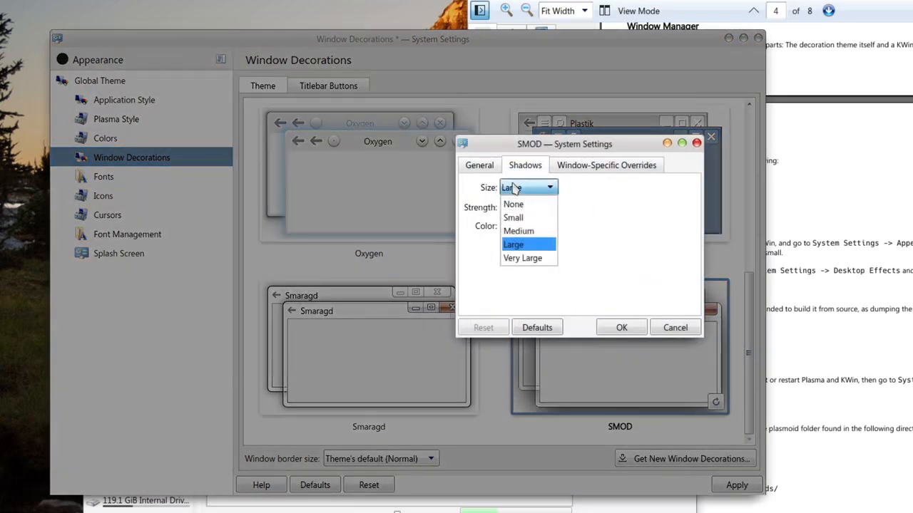
pyautogui.click(514, 215)
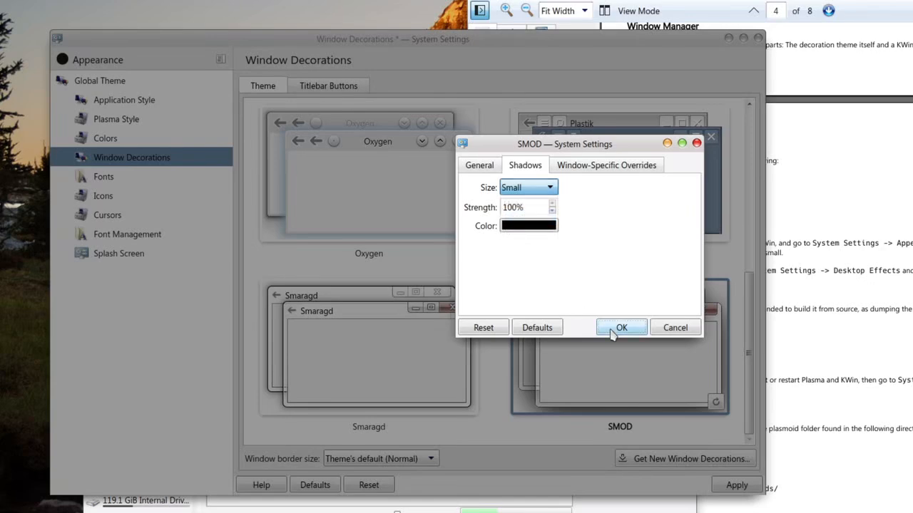
pyautogui.click(617, 330)
pyautogui.click(735, 487)
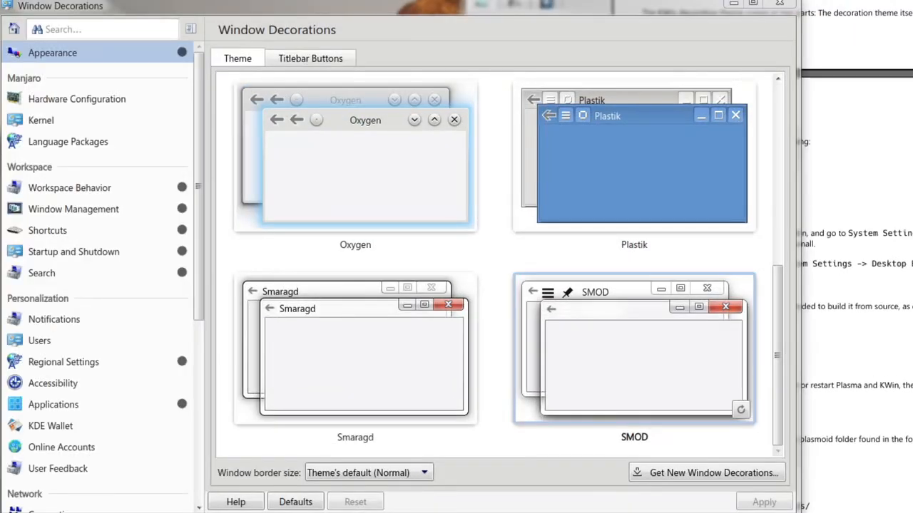
# Open the Desktop Effects settings and search for "smod" to check whether SMOD Window Buttons is enabled.
pyautogui.click(112, 29)
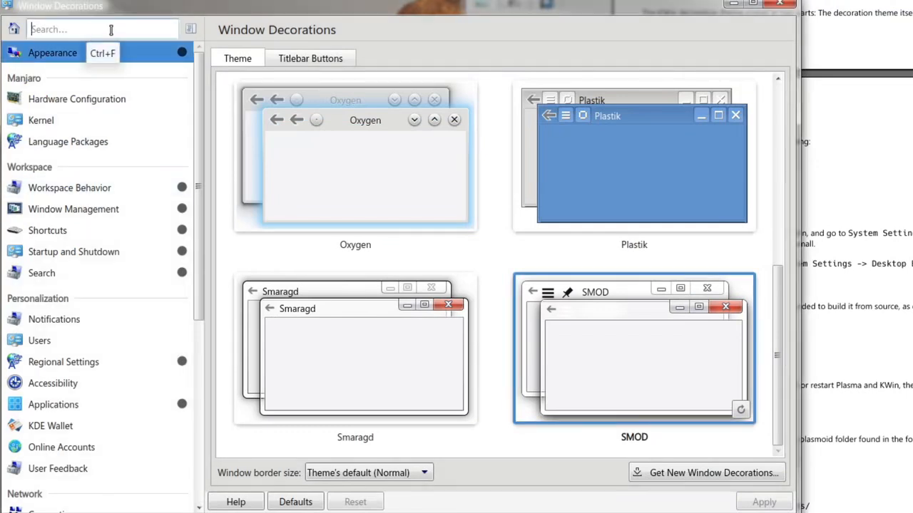
pyautogui.write('desktop eff')
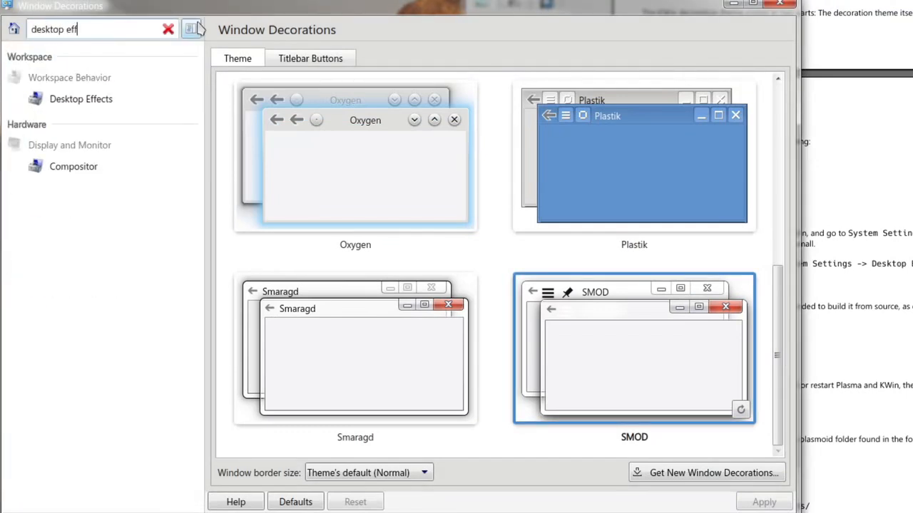
pyautogui.click(136, 103)
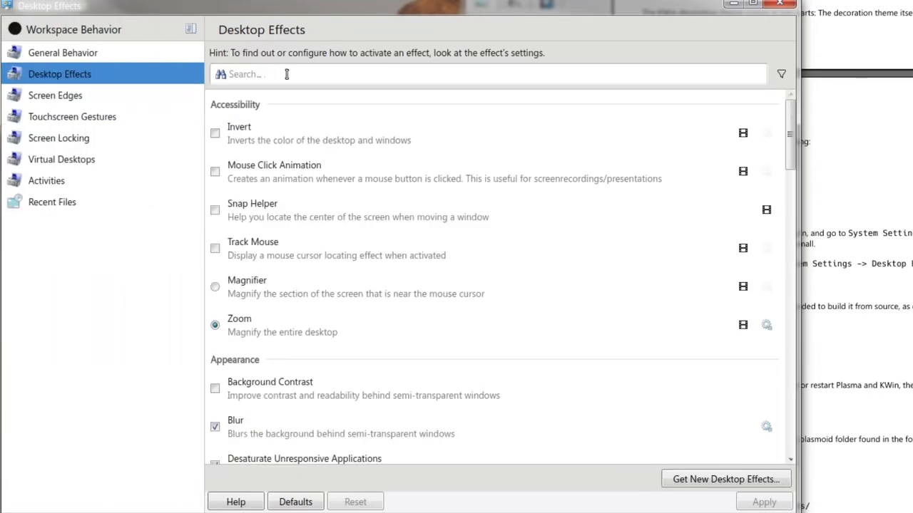
pyautogui.click(286, 74)
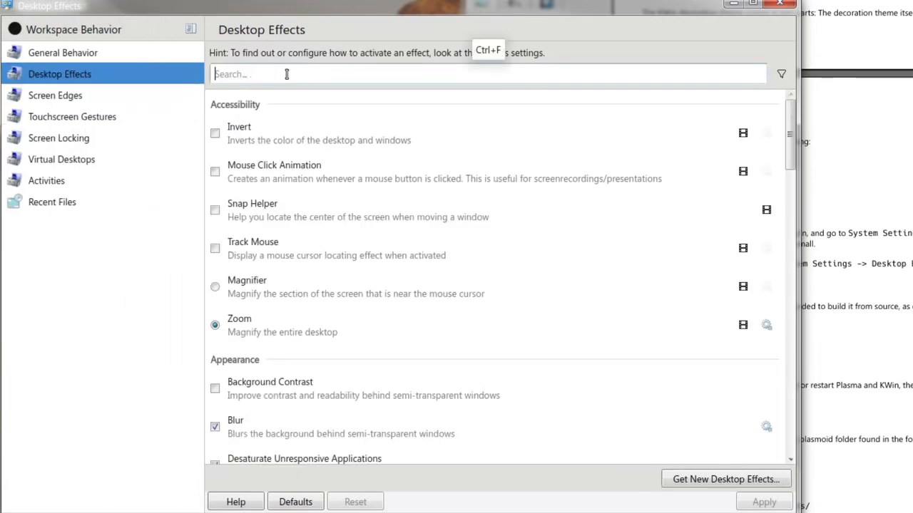
pyautogui.write('smod')
pyautogui.click(663, 149)
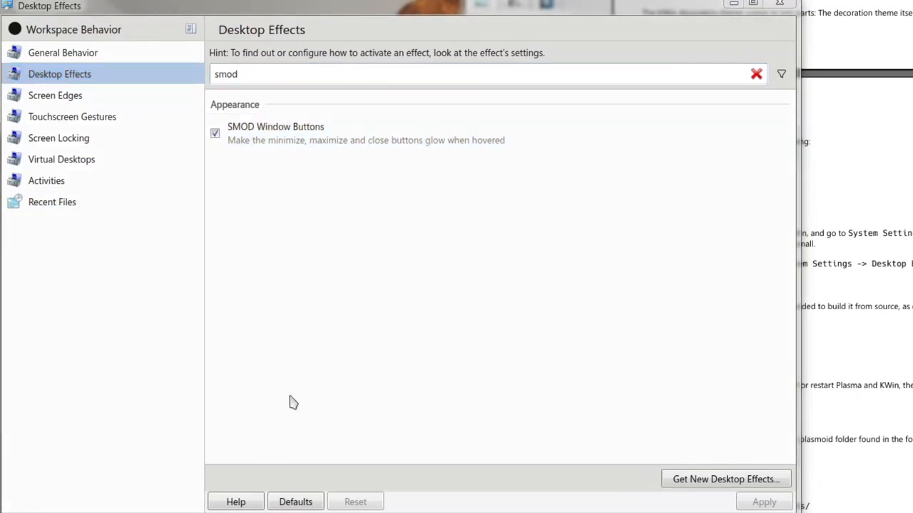
pyautogui.click(293, 395)
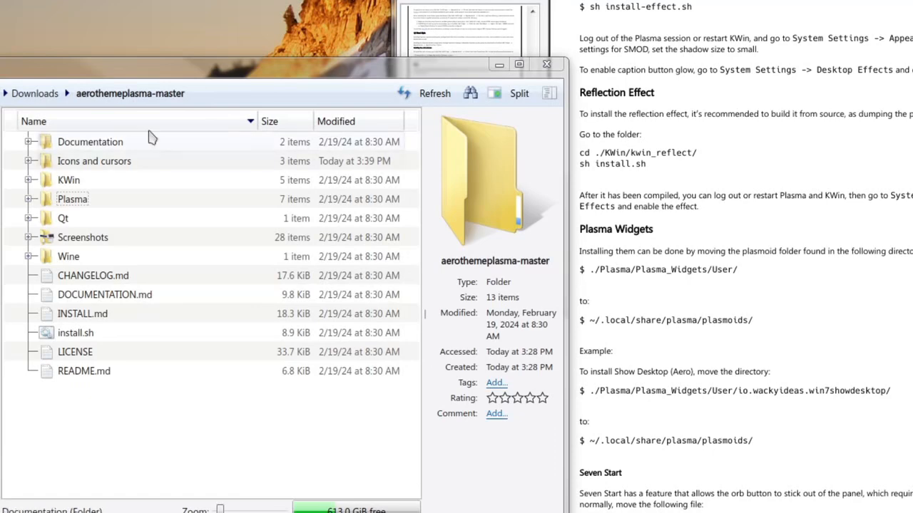
# Open the KWin/kwin_reflect folder inside aerothemeplasma-master in Dolphin and start a terminal there.
pyautogui.doubleClick(100, 180)
pyautogui.doubleClick(110, 180)
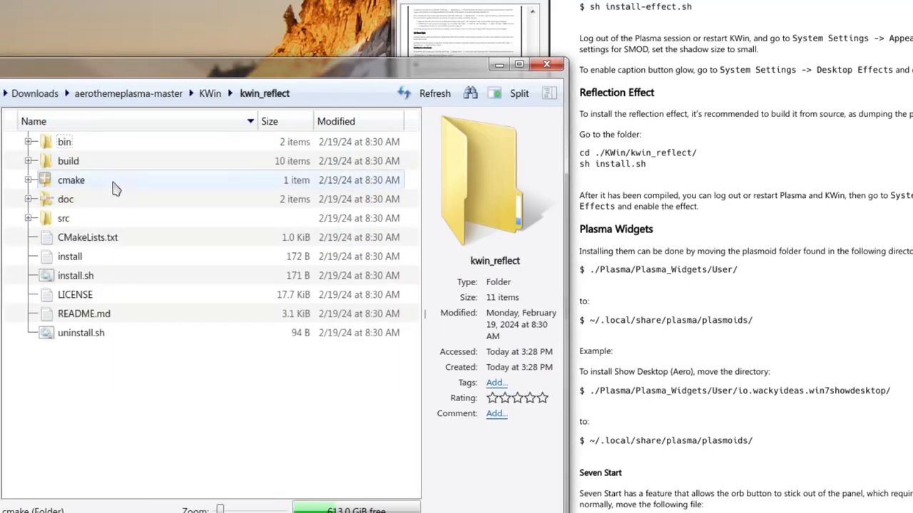
pyautogui.rightClick(123, 389)
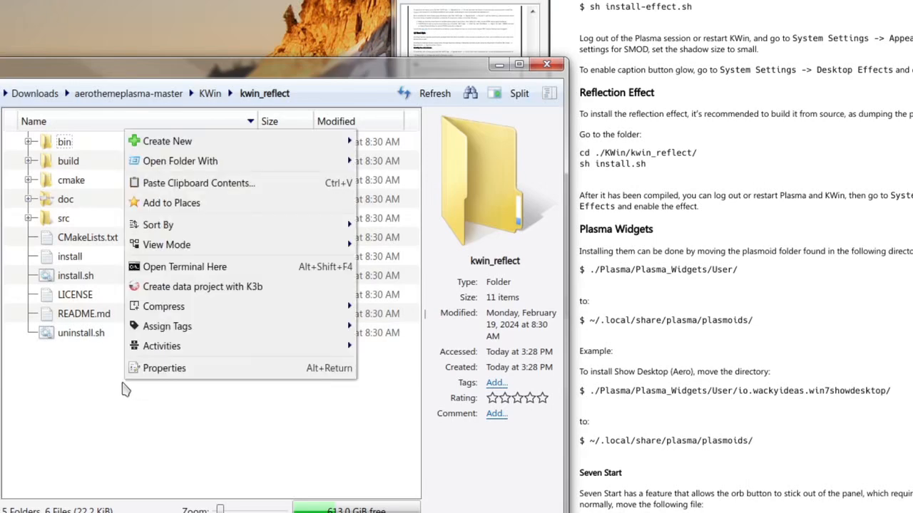
pyautogui.click(163, 268)
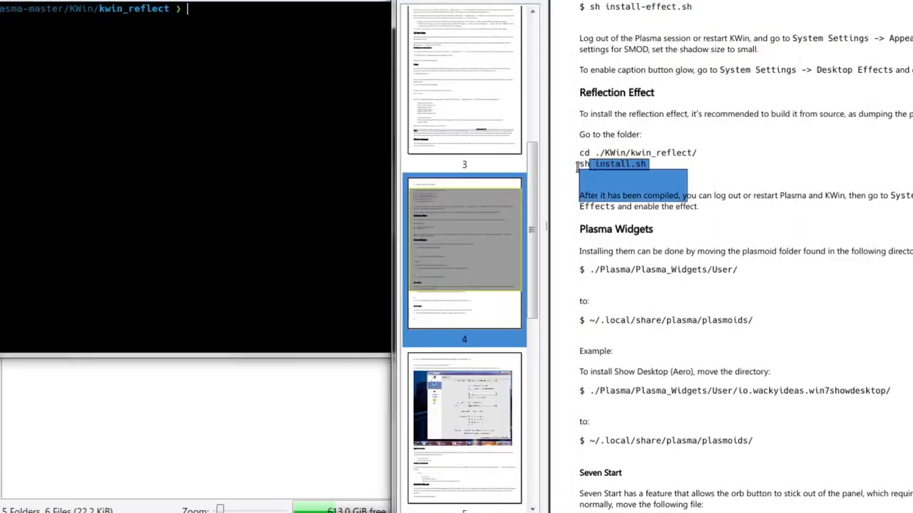
# Select the reflection effect's install command in the guide and try running "sh install-effect.sh" in the kwin_reflect folder.
pyautogui.click(572, 168)
pyautogui.moveTo(582, 166); pyautogui.dragTo(647, 164)
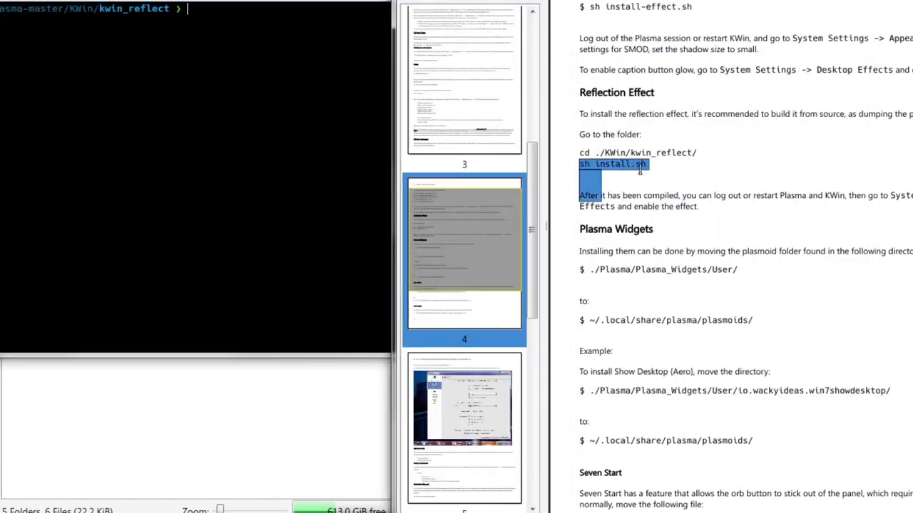
pyautogui.click(67, 153)
pyautogui.write('sh install-effect.sh')
pyautogui.press('Return')
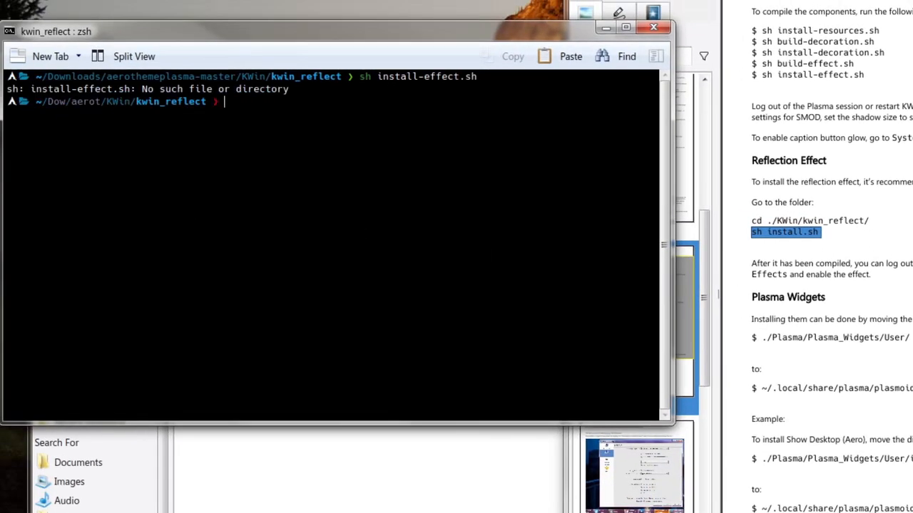
# Compile and install the reflection effect by running "sh install.sh" in the kwin_reflect folder.
pyautogui.write('sh install.sh')
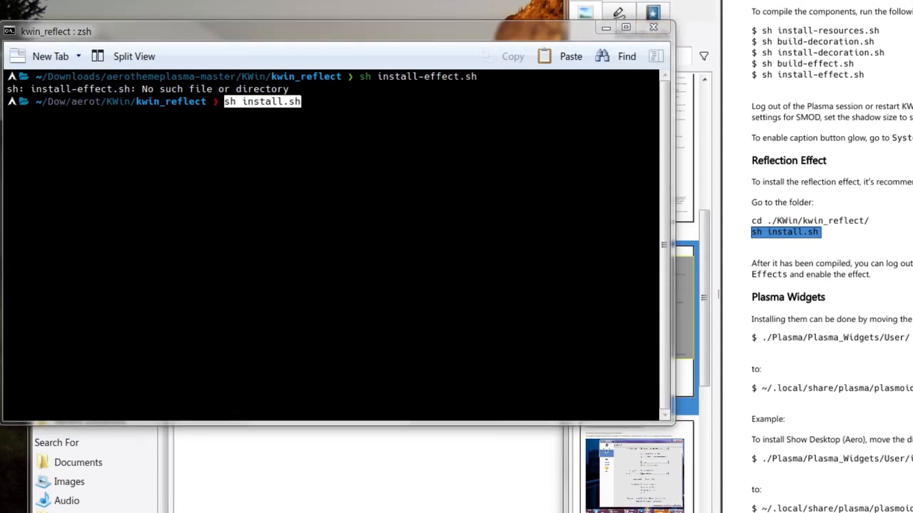
pyautogui.press('Return')
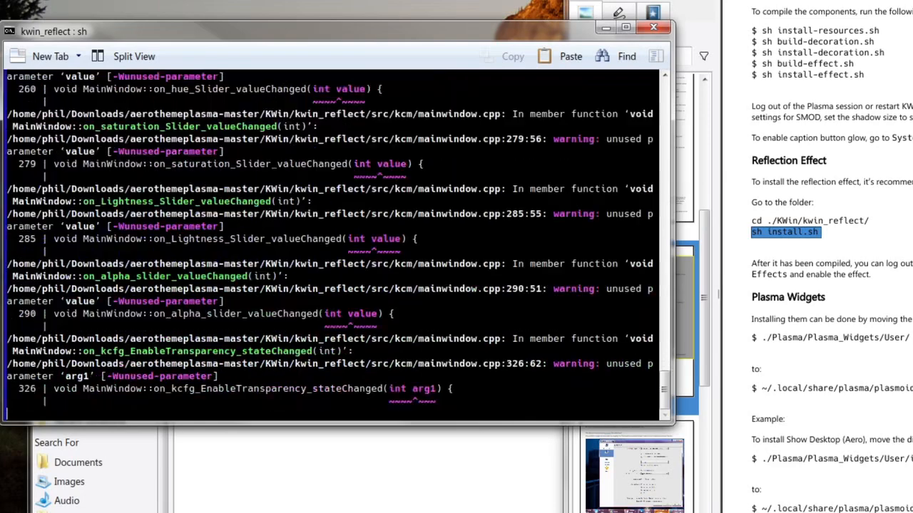
pyautogui.press('Return')
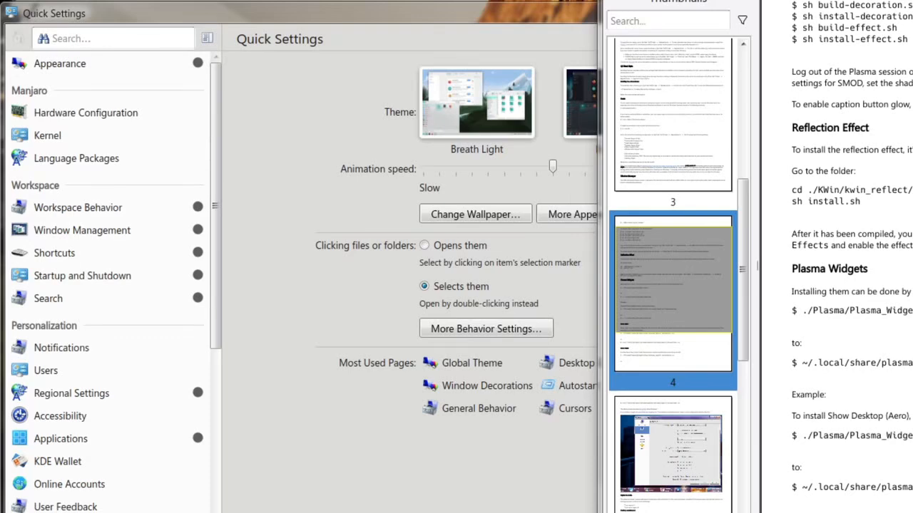
# Open the Desktop Effects settings through a search for "desktop" and filter the effects by "refl" to check the Reflection effect.
pyautogui.write('works')
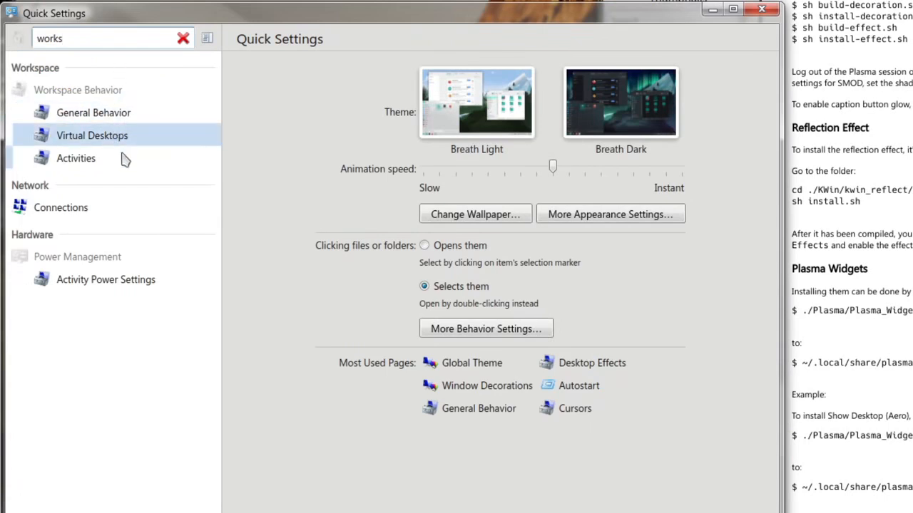
pyautogui.doubleClick(144, 39)
pyautogui.write('d')
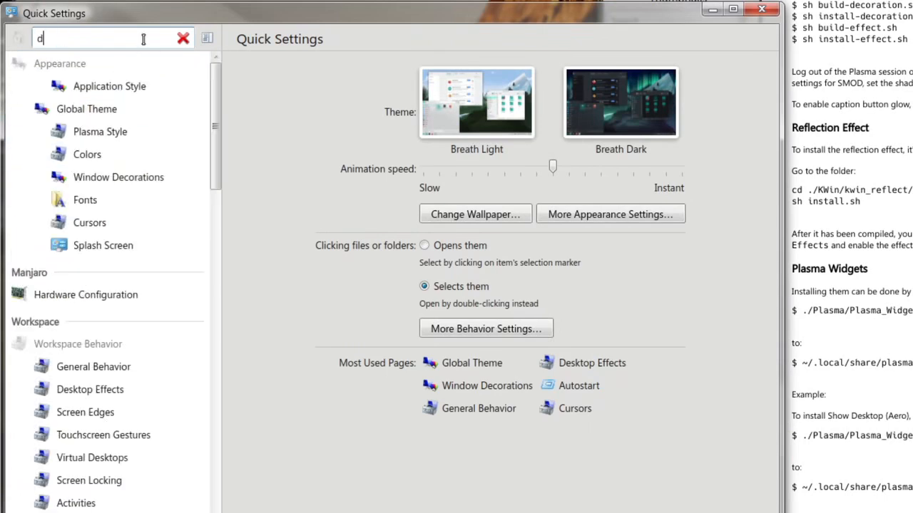
pyautogui.write('esktop')
pyautogui.click(85, 181)
pyautogui.click(291, 87)
pyautogui.write('refl')
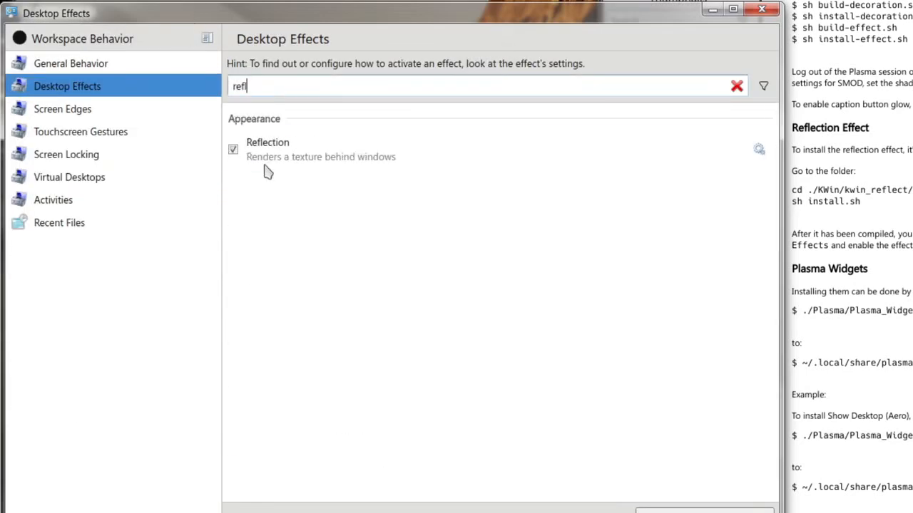
# Open the Reflection effect's settings, move the dialog aside, and open its accent color window with the color mixer shown.
pyautogui.click(759, 151)
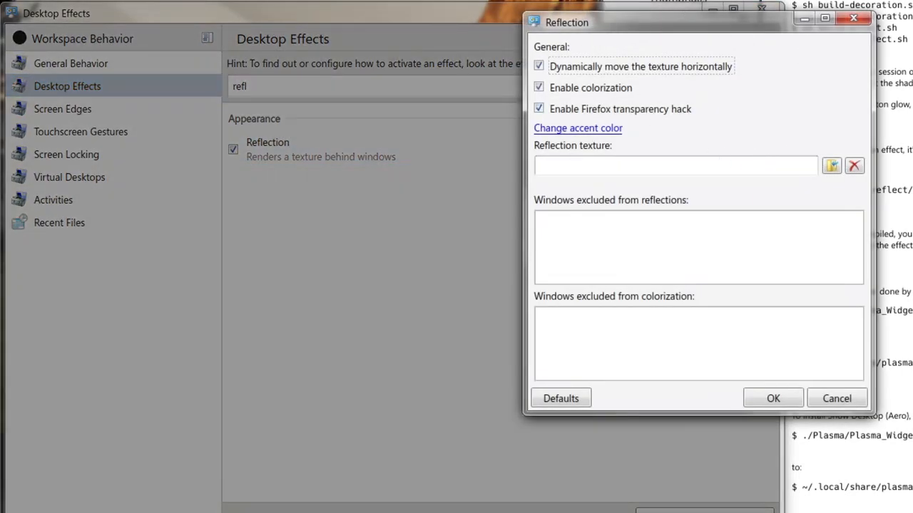
pyautogui.moveTo(579, 29); pyautogui.dragTo(454, 36)
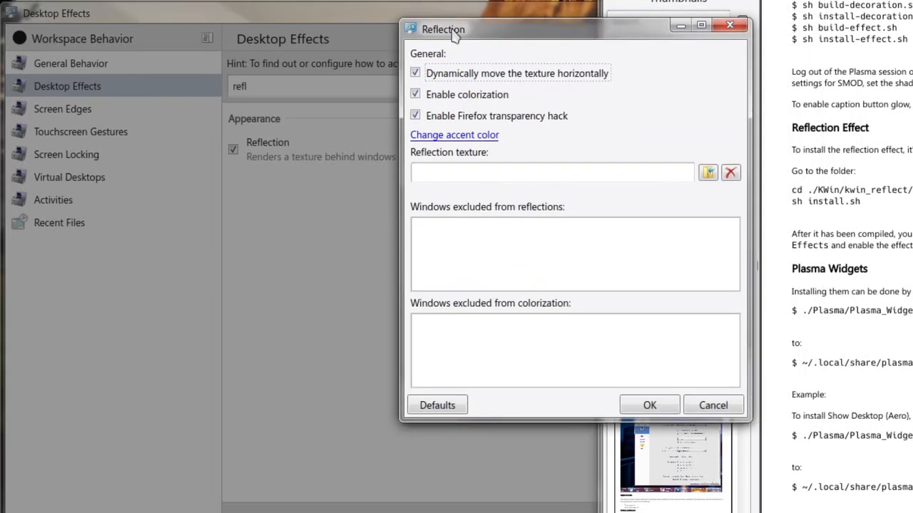
pyautogui.click(462, 136)
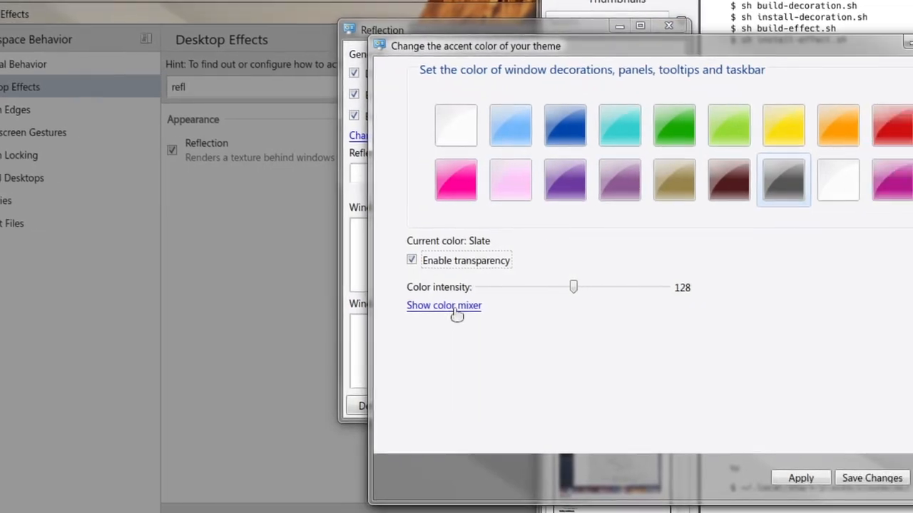
pyautogui.click(516, 306)
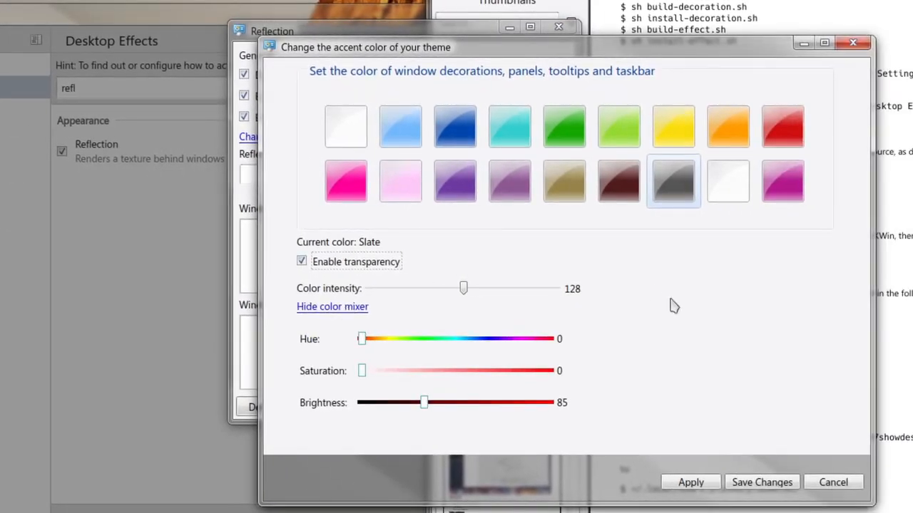
# Preview several preset accent colors including Violet and Slate, choose Sky, save the changes and confirm the Reflection settings.
pyautogui.click(459, 186)
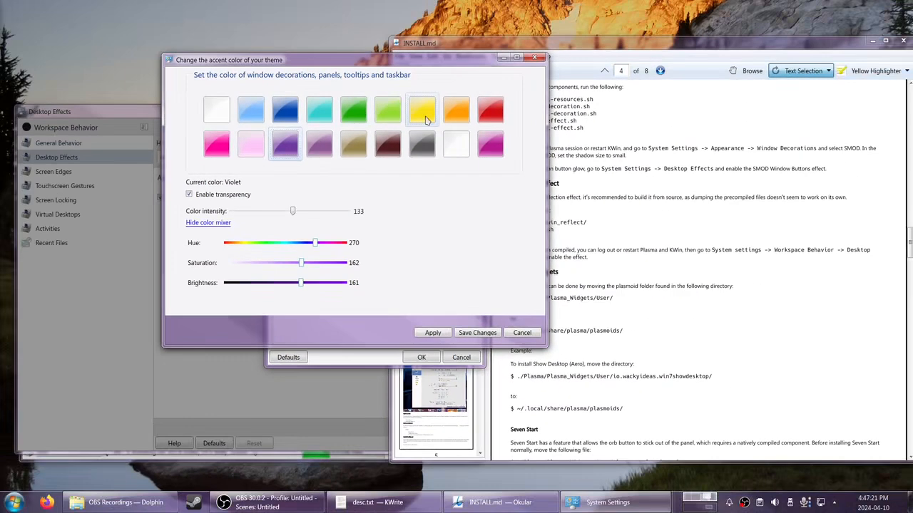
pyautogui.click(673, 126)
pyautogui.click(422, 144)
pyautogui.click(251, 109)
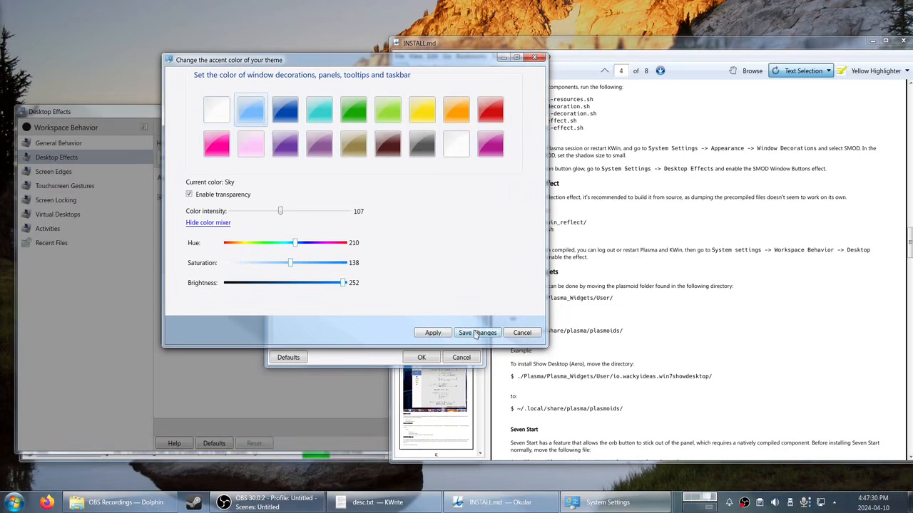
pyautogui.click(475, 333)
pyautogui.click(421, 357)
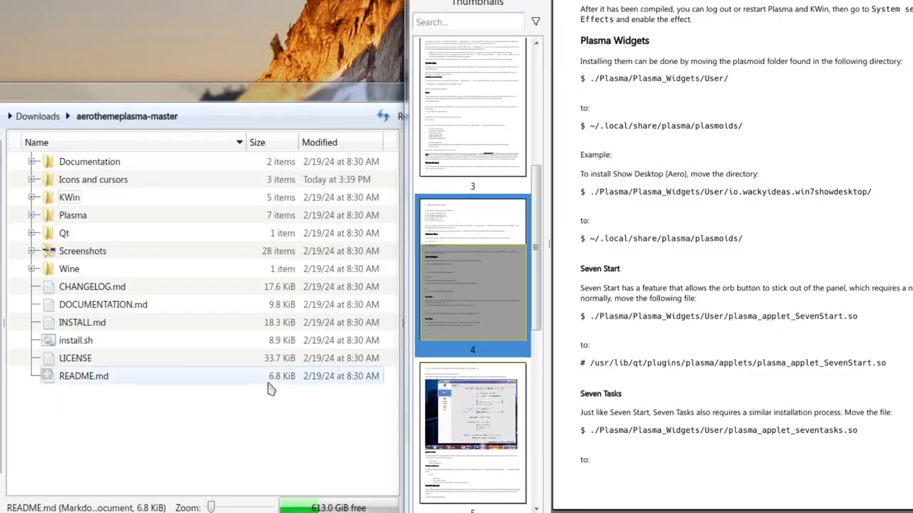
# Open the Plasma/Plasma_Widgets/User folder inside aerothemeplasma-master in Dolphin.
pyautogui.doubleClick(135, 221)
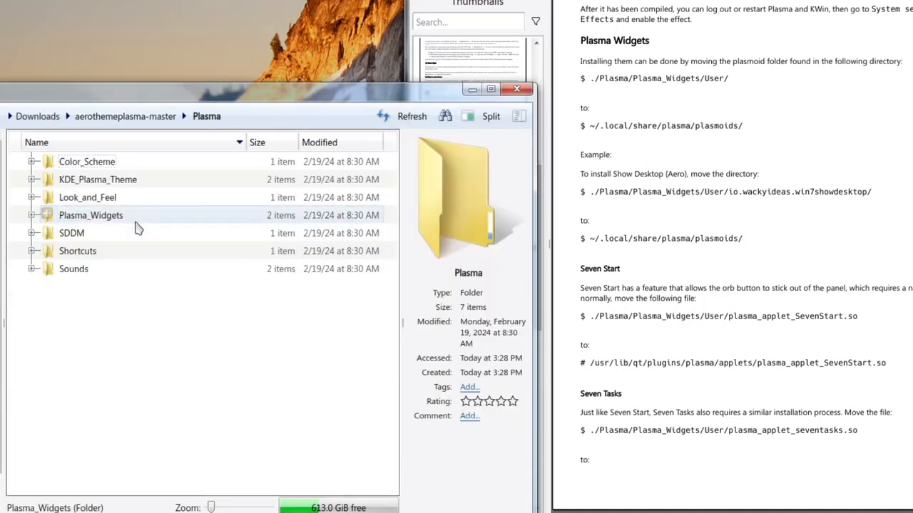
pyautogui.doubleClick(127, 216)
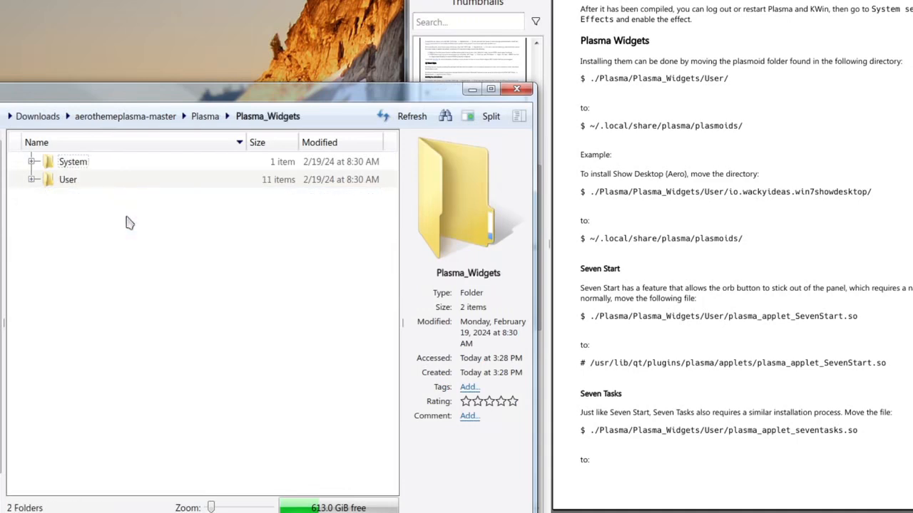
pyautogui.doubleClick(119, 183)
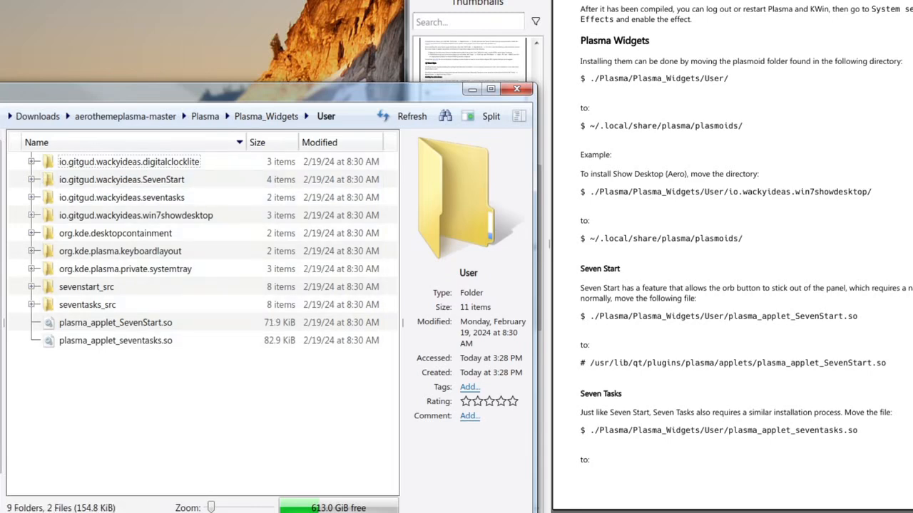
# Open a second Dolphin tab and go to ~/.local/share/plasma/plasmoids/, using the path copied from the guide.
pyautogui.hotkey('alt', 'Tab')
pyautogui.middleClick(31, 116)
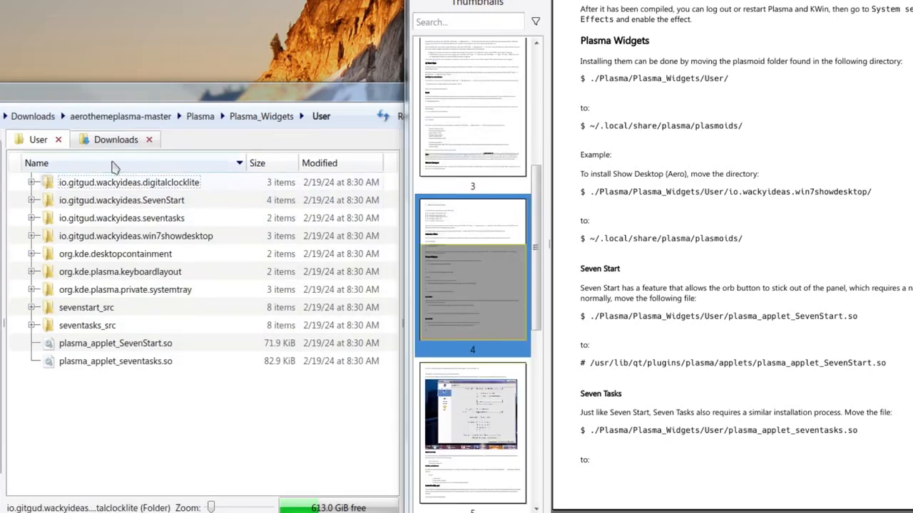
pyautogui.click(114, 145)
pyautogui.click(164, 117)
pyautogui.hotkey('ctrl', 'a')
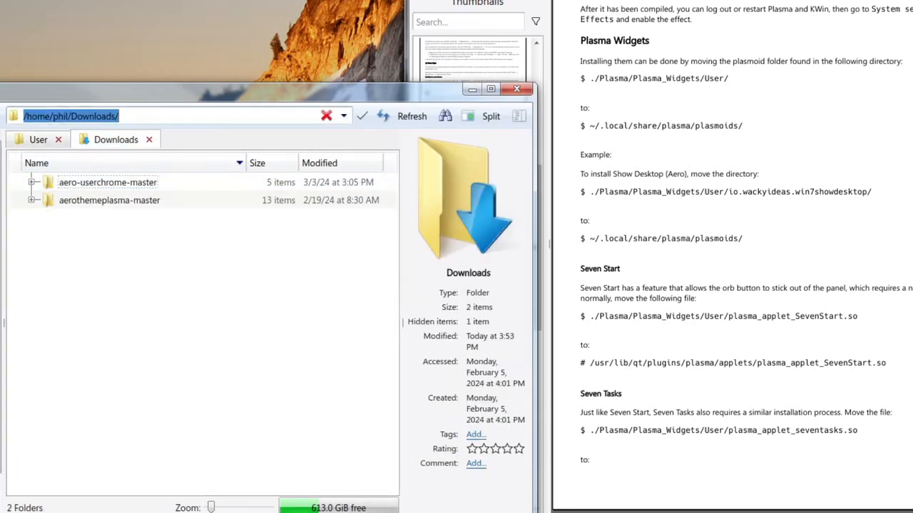
pyautogui.click(844, 171)
pyautogui.moveTo(746, 126); pyautogui.dragTo(591, 127)
pyautogui.hotkey('ctrl', 'c')
pyautogui.click(244, 117)
pyautogui.hotkey('ctrl', 'v')
pyautogui.press('Return')
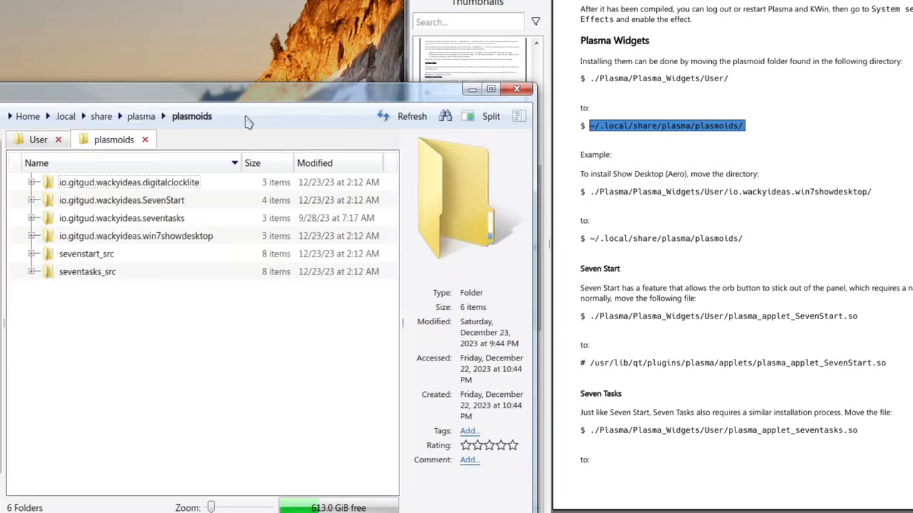
# Copy the nine widget folders, io.gitgud.wackyideas.digitalclocklite through seventasks_src, from User into the plasmoids folder, writing over the existing ones.
pyautogui.click(38, 140)
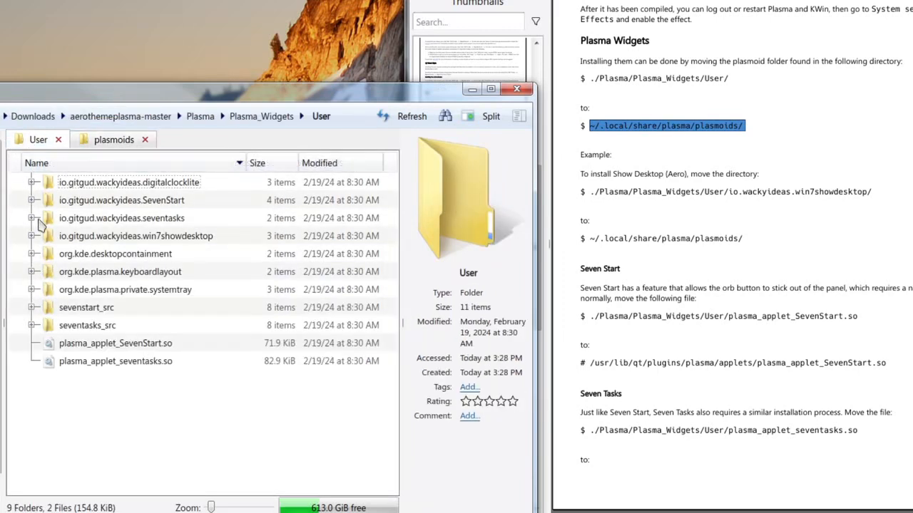
pyautogui.click(123, 184)
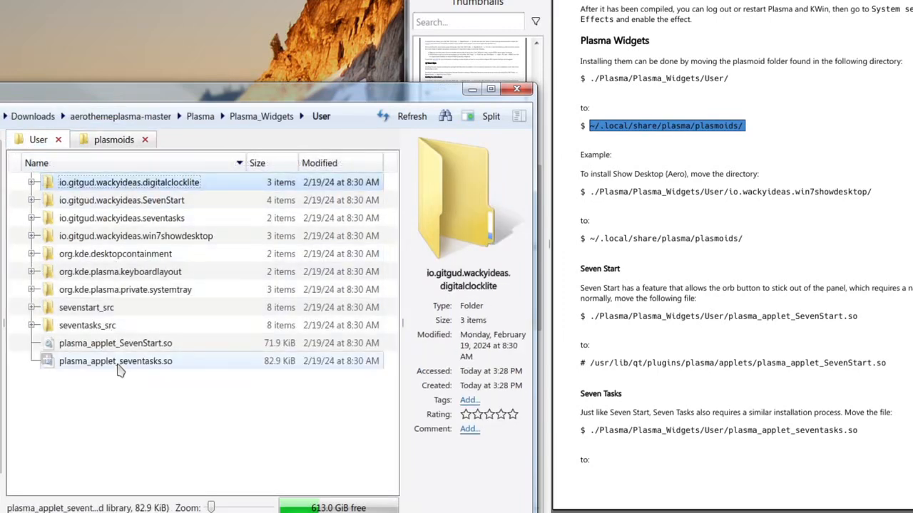
pyautogui.keyDown('shift'); pyautogui.click(114, 328); pyautogui.keyUp('shift')
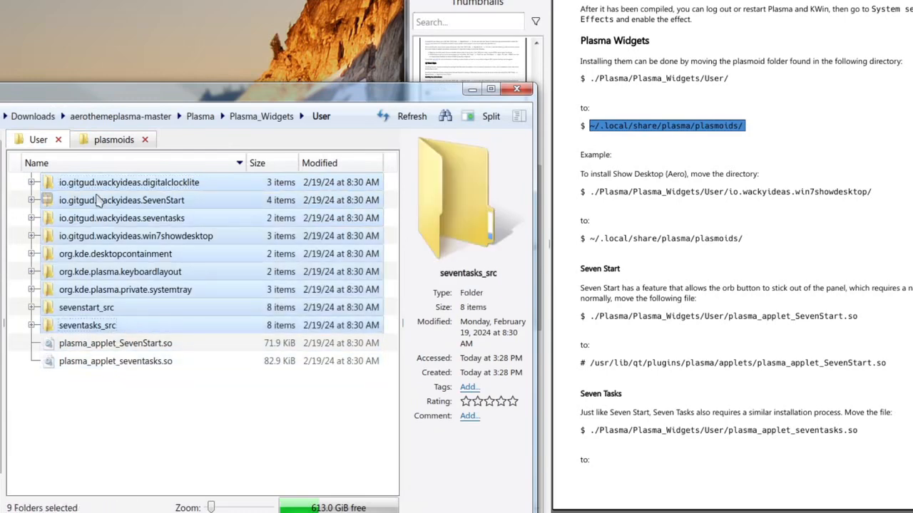
pyautogui.moveTo(121, 184); pyautogui.dragTo(130, 147)
pyautogui.click(177, 414)
pyautogui.click(353, 415)
pyautogui.click(160, 425)
pyautogui.click(353, 425)
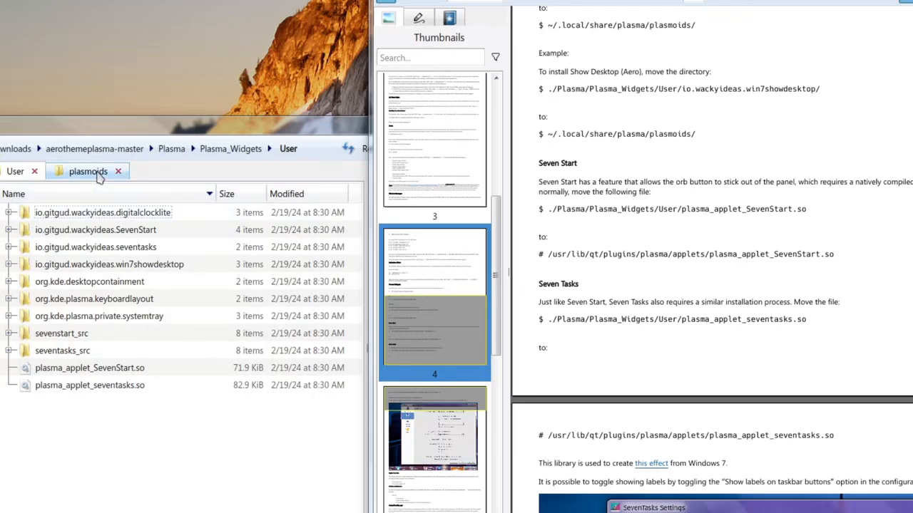
# Check the copied folders in plasmoids and take that tab to /usr/lib/qt/plugins/plasma/applets, using the Seven Start path from the guide.
pyautogui.scroll(-2, 686, 235)
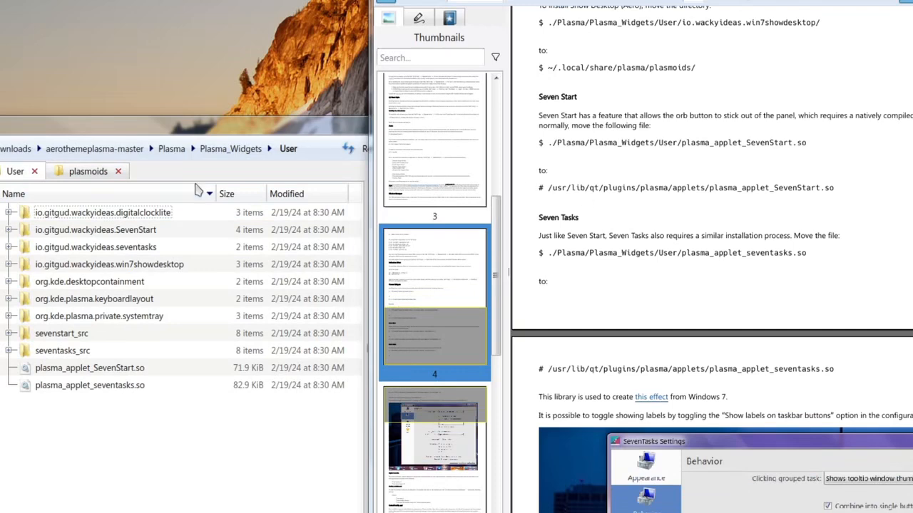
pyautogui.click(79, 171)
pyautogui.moveTo(833, 194)
pyautogui.mouseDown()
pyautogui.moveTo(544, 188)
pyautogui.moveTo(836, 188)
pyautogui.mouseUp()
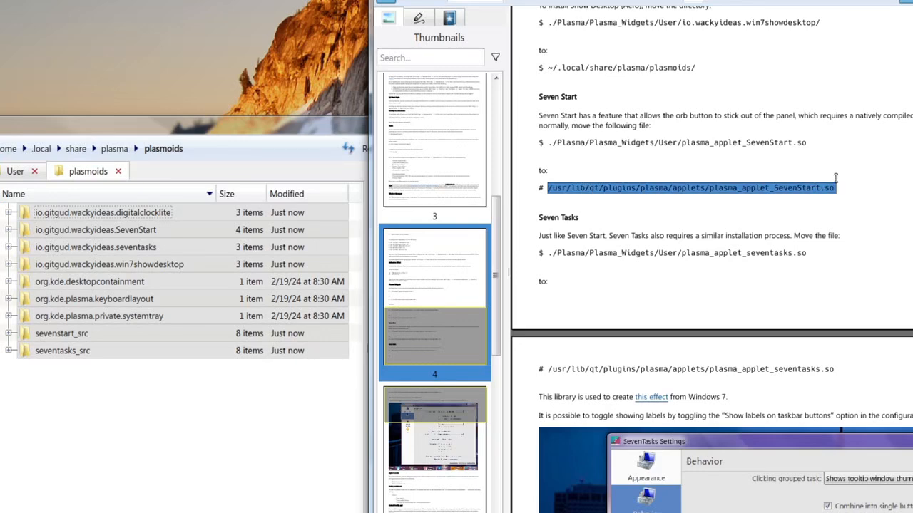
pyautogui.click(271, 148)
pyautogui.hotkey('ctrl', 'v')
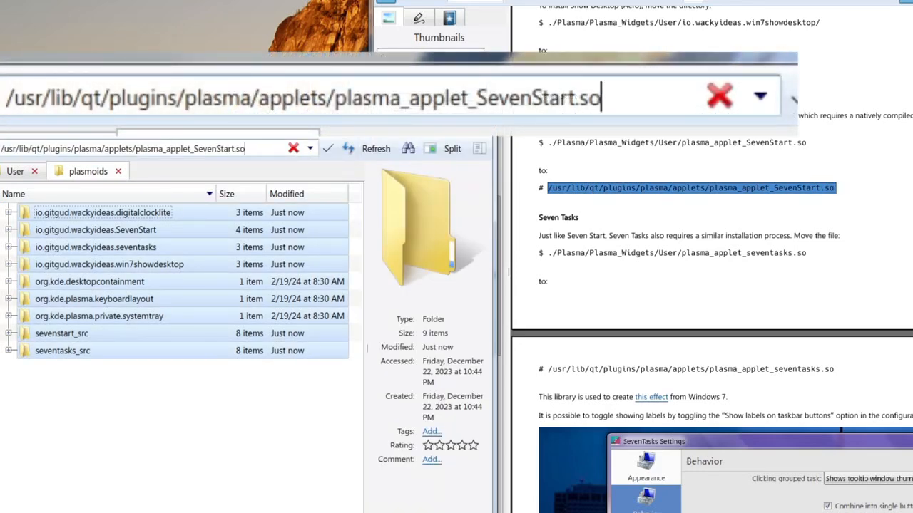
pyautogui.hotkey('ctrl', 'shift', 'Left')
pyautogui.hotkey('ctrl', 'shift', 'Left')
pyautogui.hotkey('ctrl', 'shift', 'Left')
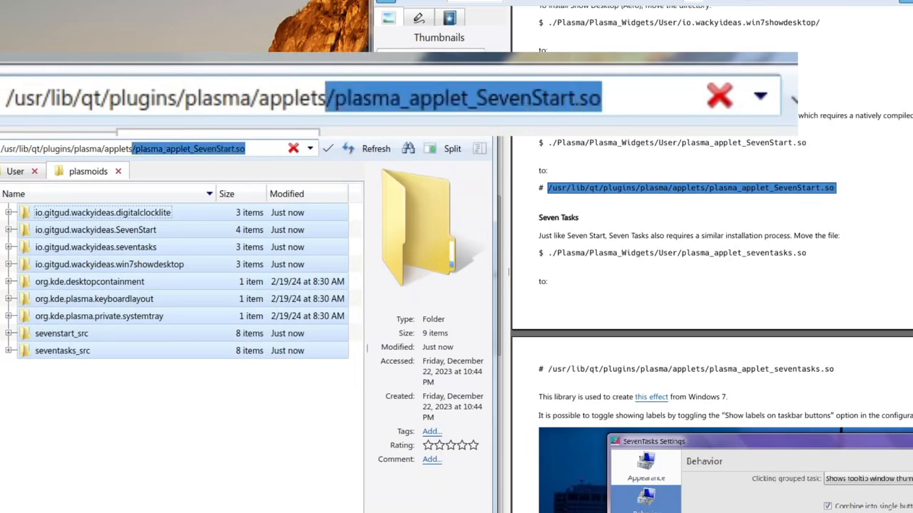
pyautogui.hotkey('shift', 'Right')
pyautogui.press('BackSpace')
pyautogui.press('Return')
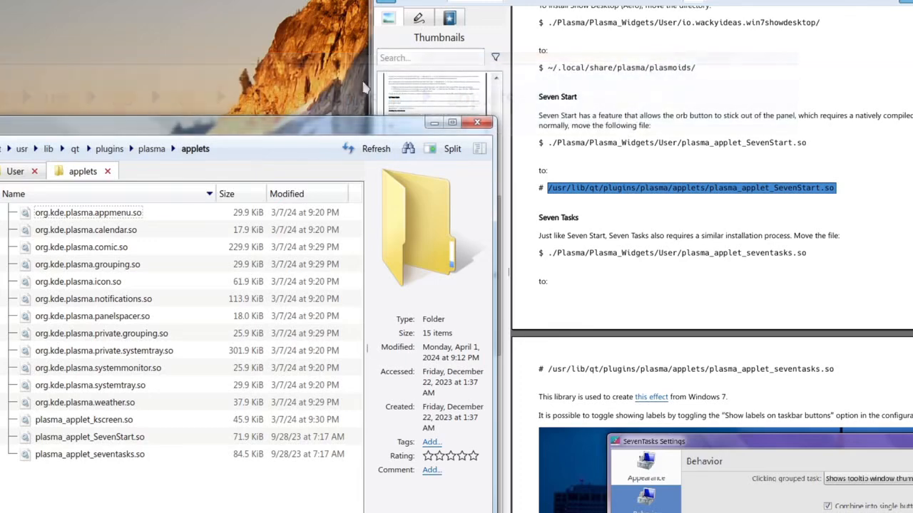
# Copy plasma_applet_SevenStart.so from the User folder into the applets folder, overwriting the existing file, and check it there.
pyautogui.click(764, 193)
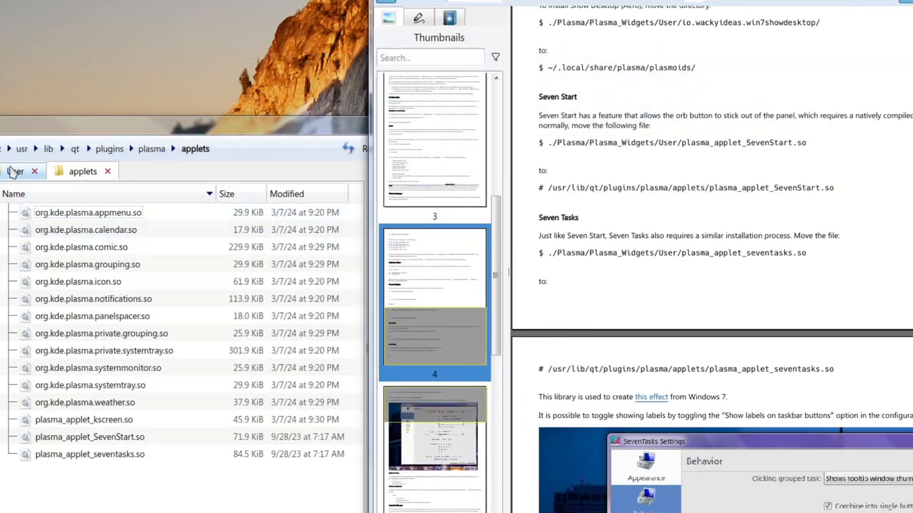
pyautogui.click(14, 172)
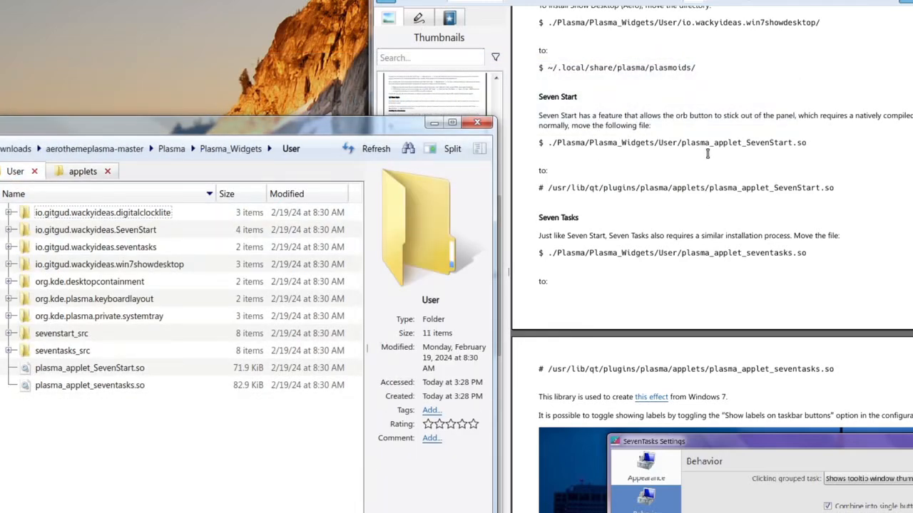
pyautogui.click(79, 371)
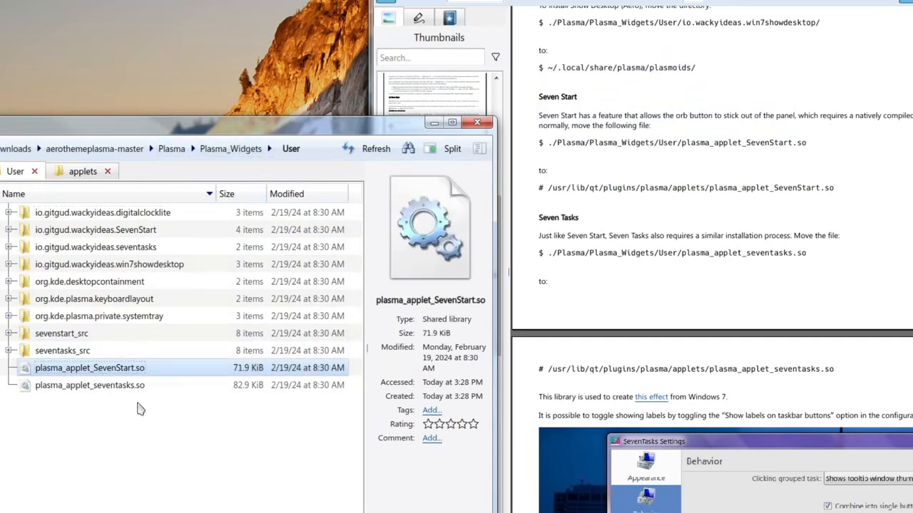
pyautogui.moveTo(55, 371); pyautogui.dragTo(82, 172)
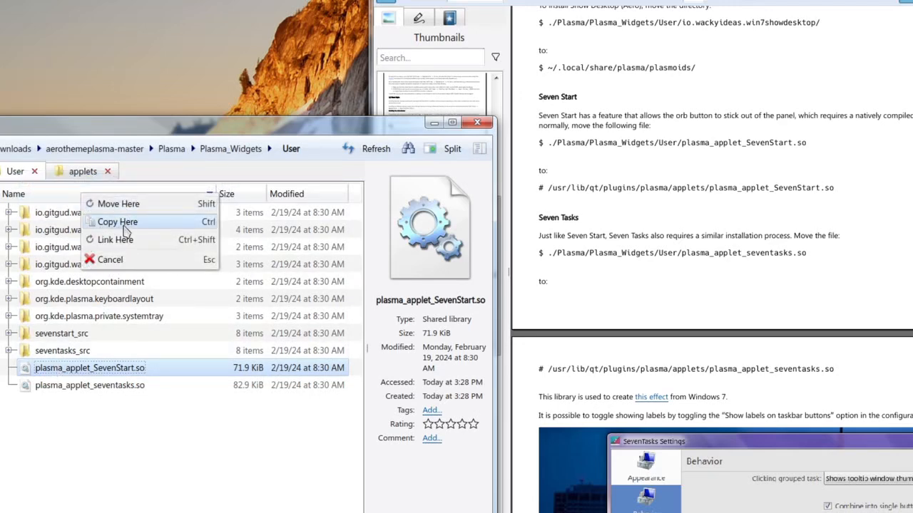
pyautogui.click(125, 227)
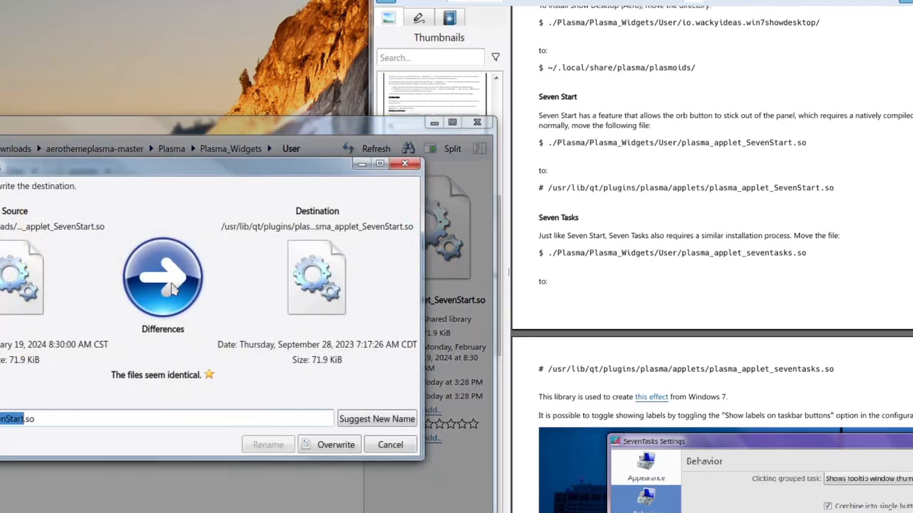
pyautogui.click(350, 451)
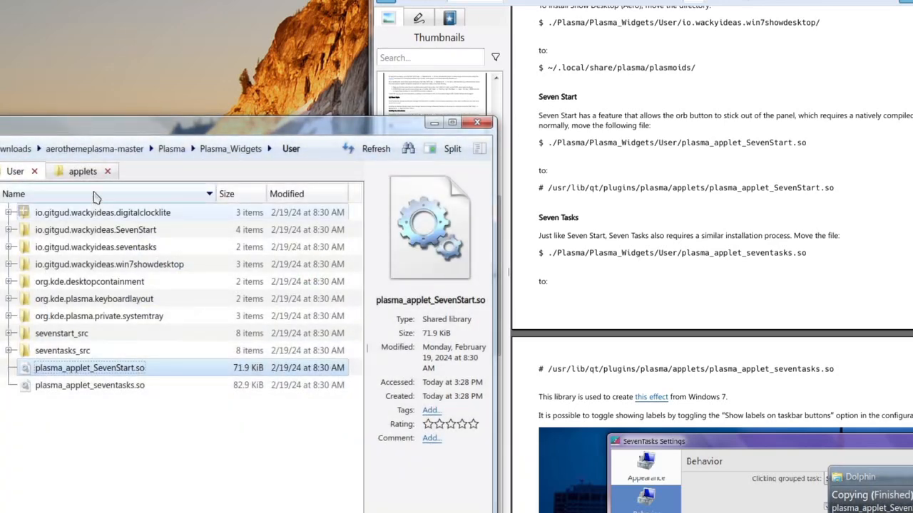
pyautogui.click(99, 175)
pyautogui.click(63, 497)
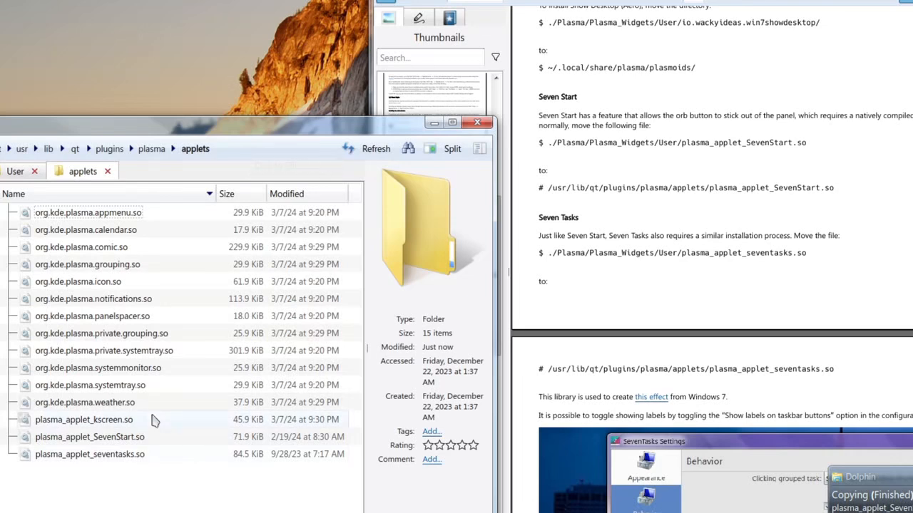
# Open a terminal in the applets folder and give the own user account ownership of "/usr/lib/qt/plugins/plasma/applets/" with chown, repeating the command with sudo.
pyautogui.click(244, 139)
pyautogui.hotkey('ctrl', 'a')
pyautogui.click(44, 492)
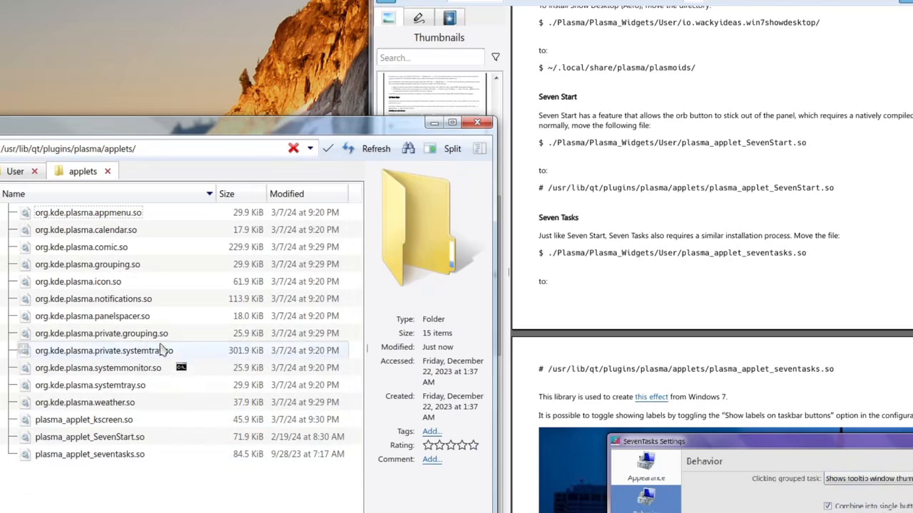
pyautogui.hotkey('shift', 'F4')
pyautogui.write('ch')
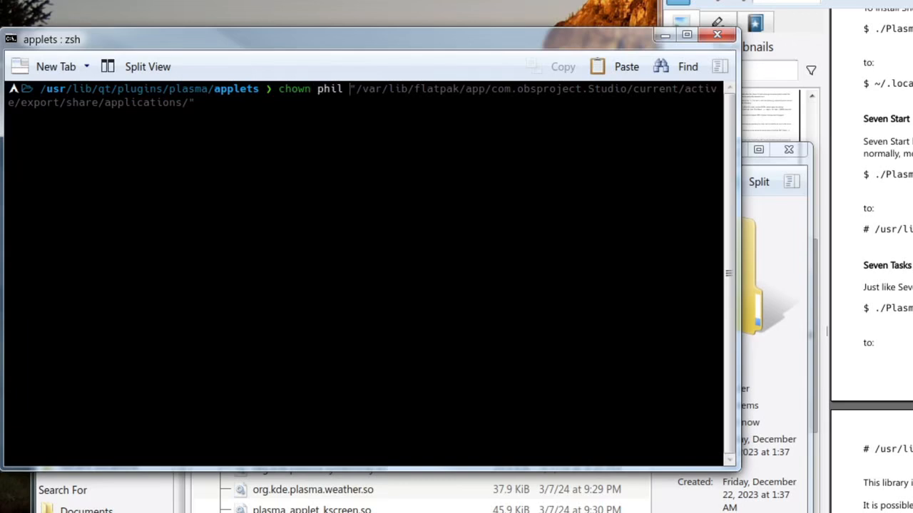
pyautogui.write('own phil')
pyautogui.hotkey('ctrl', 'shift', 'v')
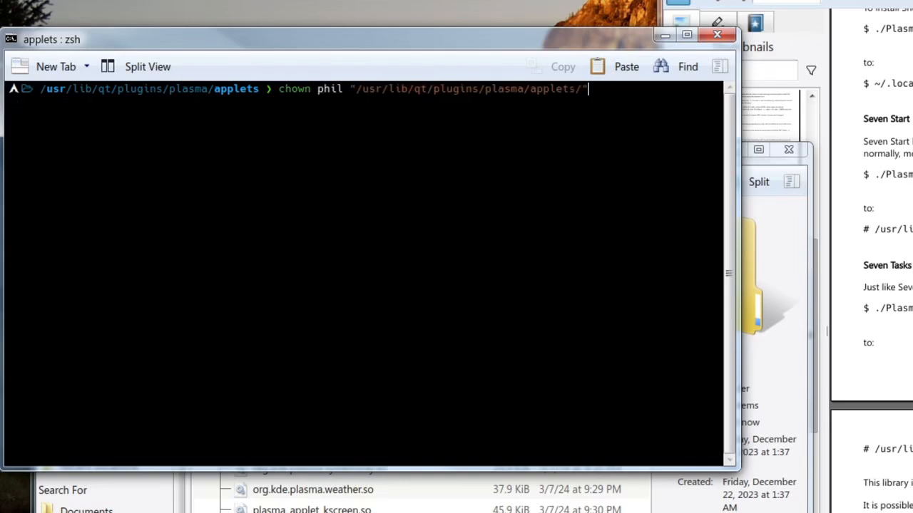
pyautogui.press('Return')
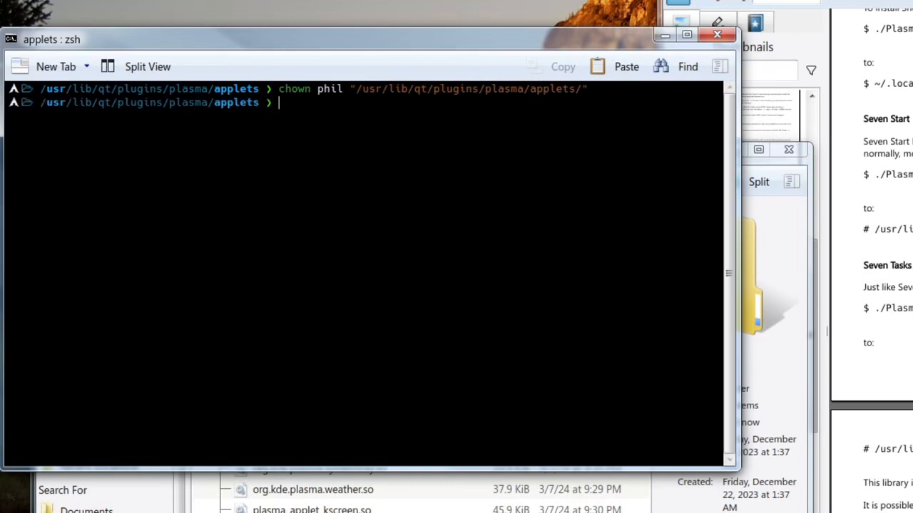
pyautogui.press('Up')
pyautogui.write('sudo')
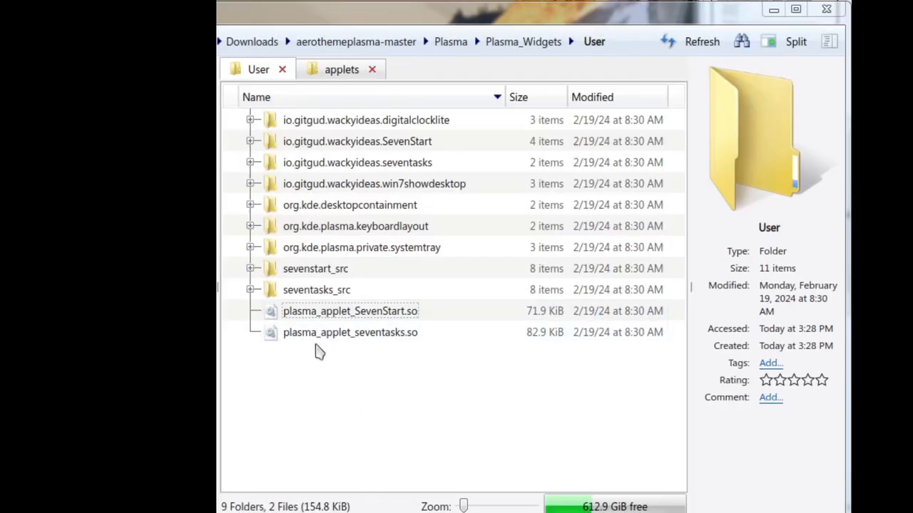
# Copy plasma_applet_seventasks.so from the User folder into the applets folder, overwriting the existing file.
pyautogui.moveTo(318, 342); pyautogui.dragTo(342, 71)
pyautogui.click(373, 130)
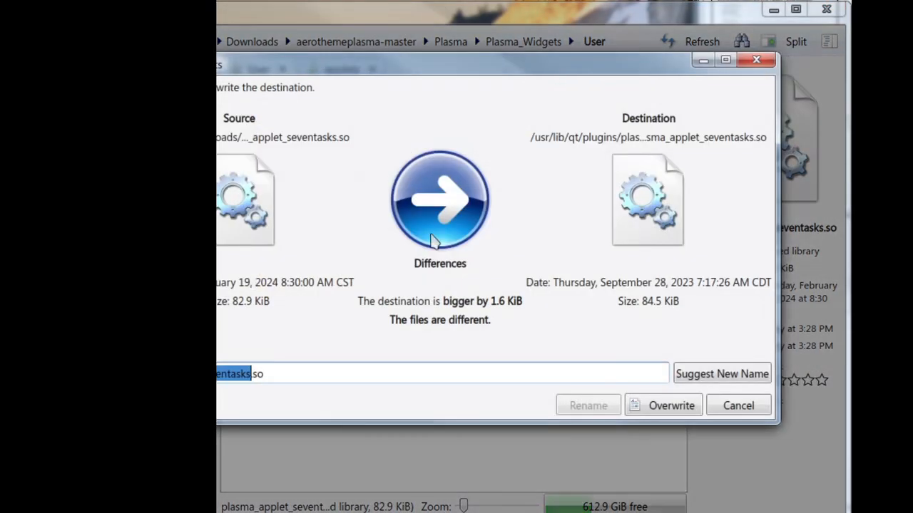
pyautogui.click(656, 406)
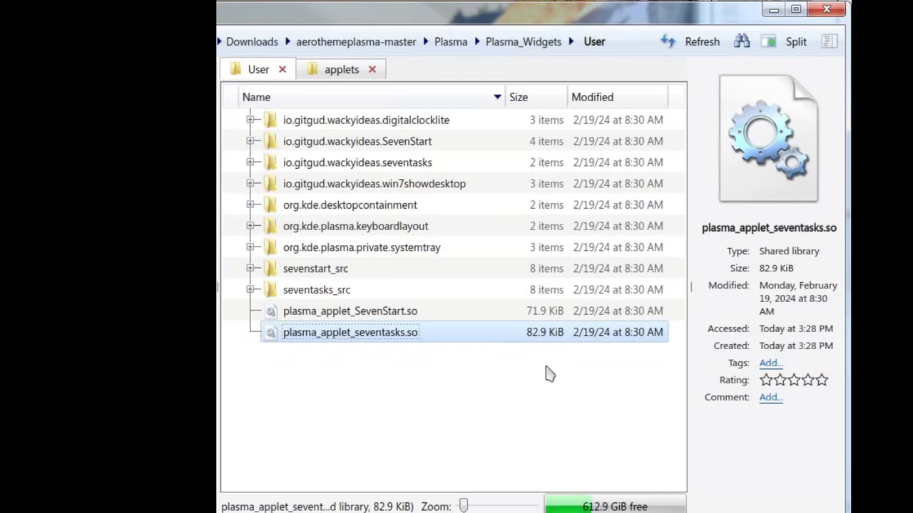
pyautogui.click(433, 408)
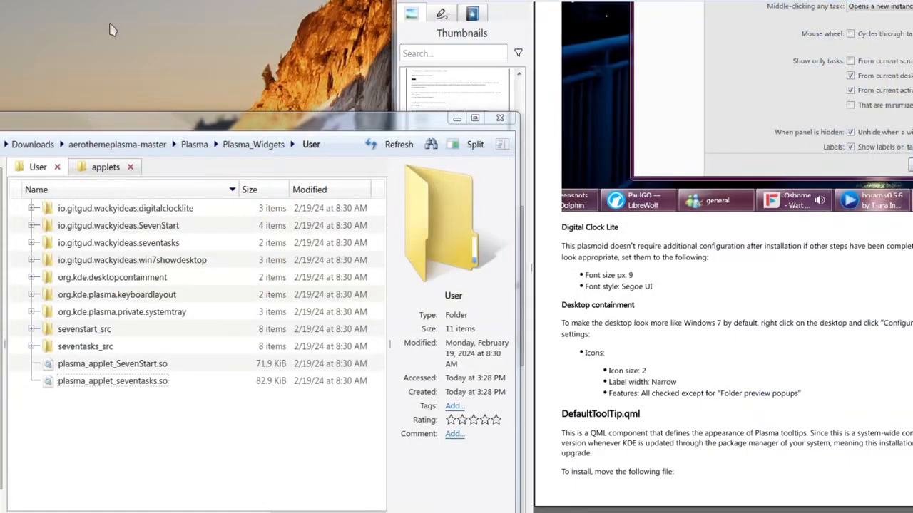
# In the desktop's icon settings, reduce the icon size to the second notch and set the label width to Narrow.
pyautogui.rightClick(111, 29)
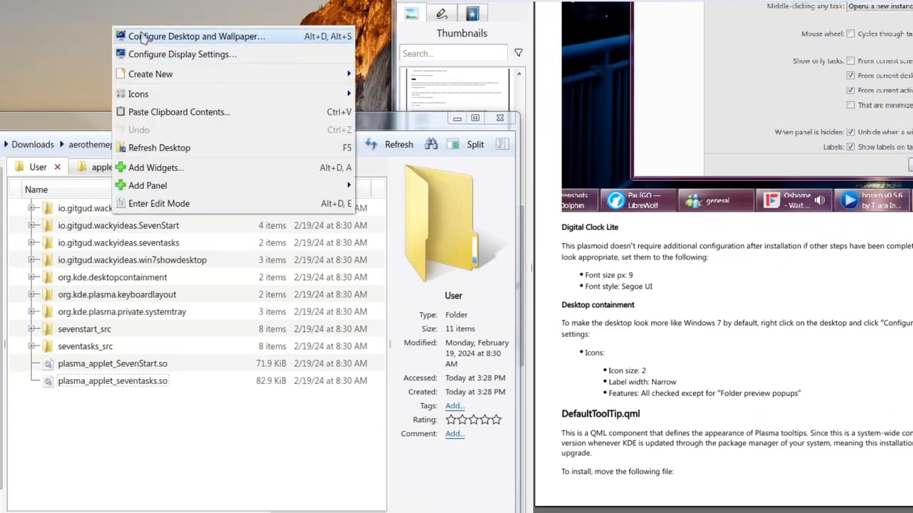
pyautogui.click(141, 40)
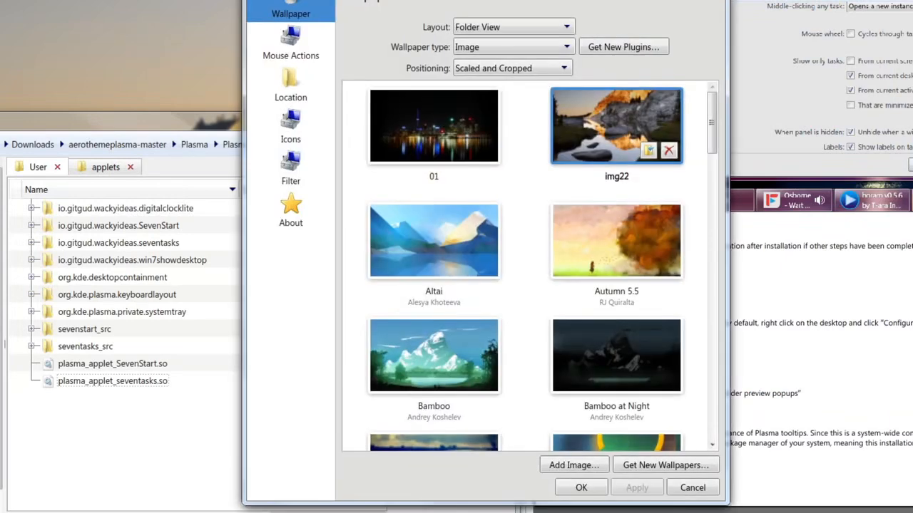
pyautogui.moveTo(485, 0); pyautogui.dragTo(190, 7)
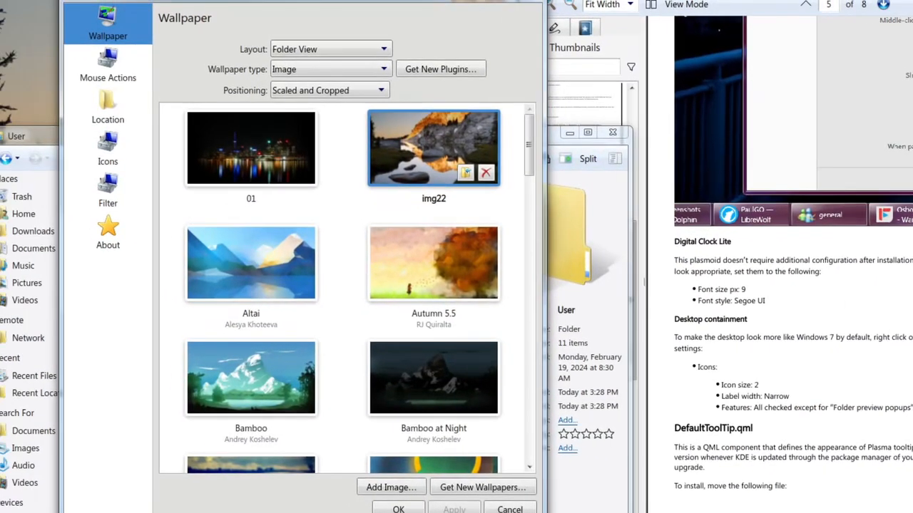
pyautogui.click(124, 145)
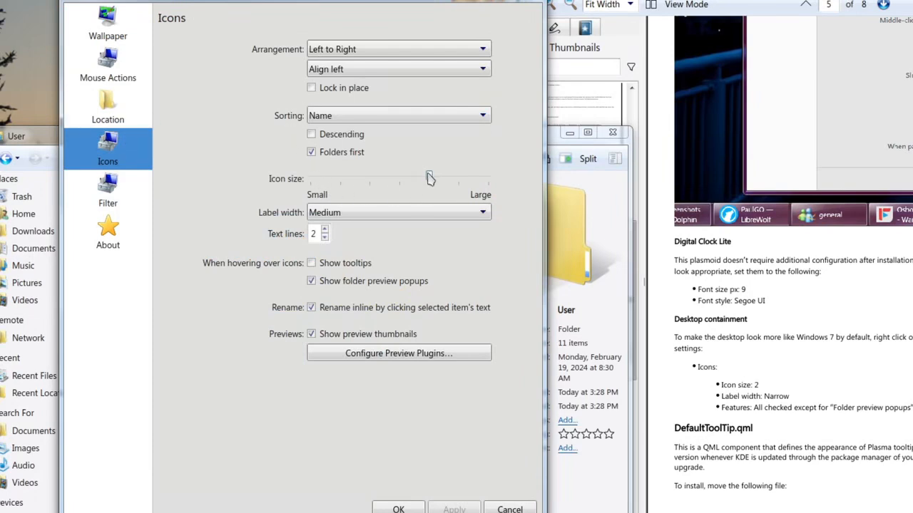
pyautogui.moveTo(430, 182); pyautogui.dragTo(345, 189)
pyautogui.click(357, 212)
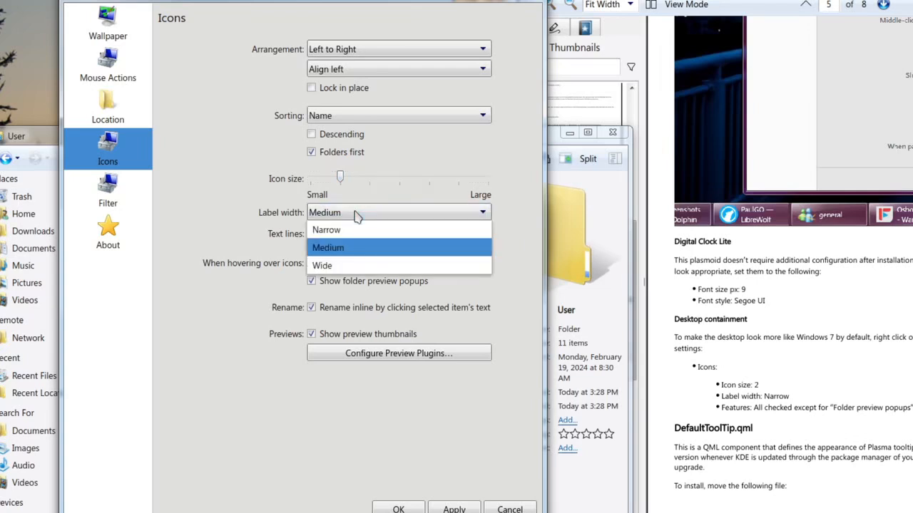
pyautogui.click(330, 233)
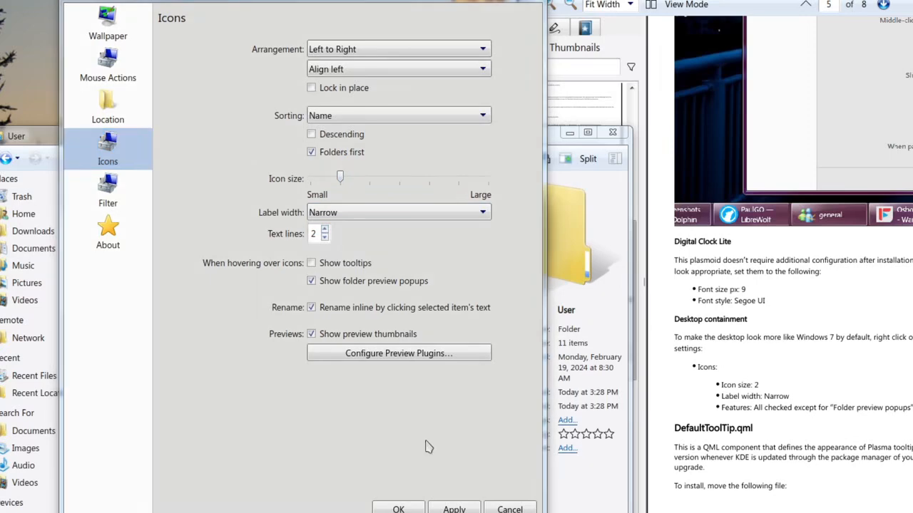
# Check the guide's icon features, turn off folder preview popups, and turn on tooltips, descending sorting and Lock in place.
pyautogui.click(781, 411)
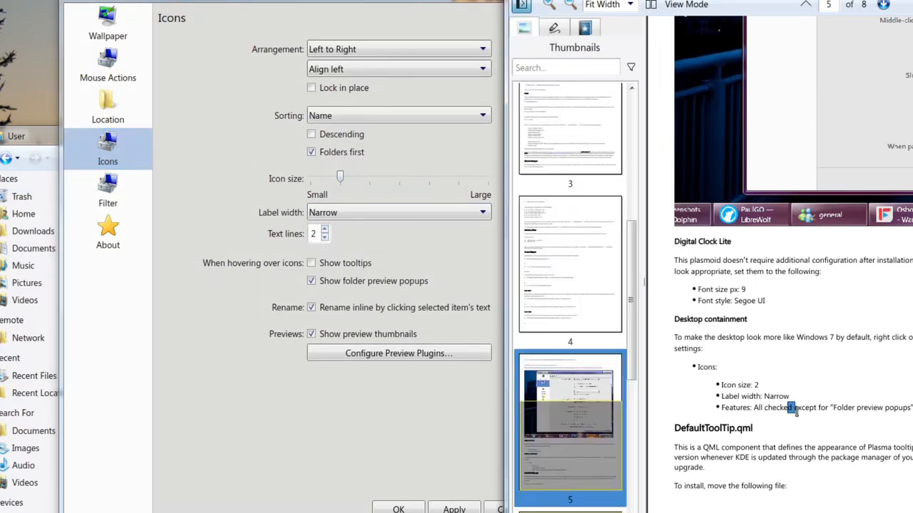
pyautogui.click(167, 187)
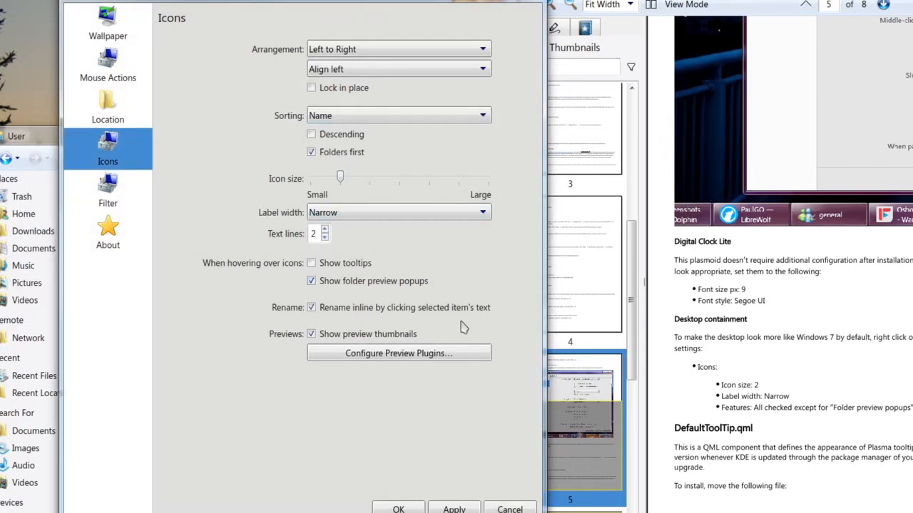
pyautogui.click(390, 285)
pyautogui.click(311, 263)
pyautogui.click(352, 139)
pyautogui.click(353, 90)
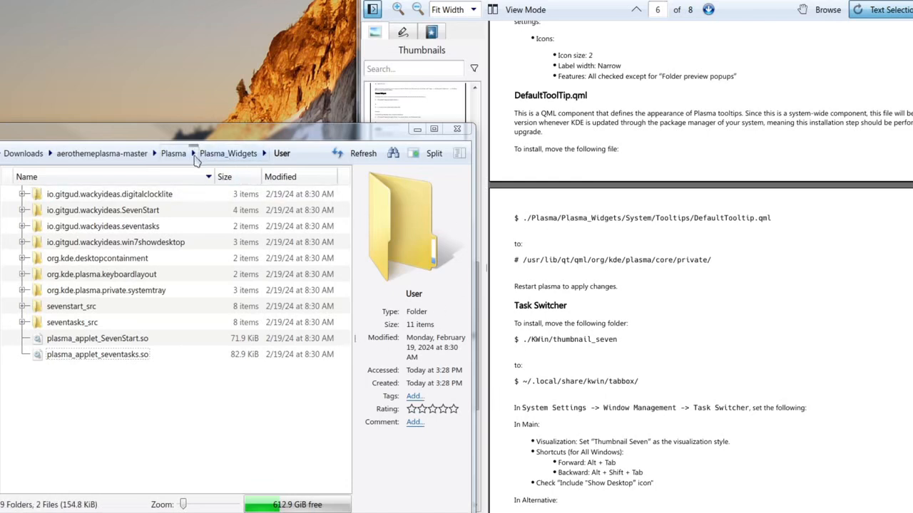
# Go to the System folder inside Plasma_Widgets and copy the DefaultToolTip.qml destination path from the guide.
pyautogui.click(225, 156)
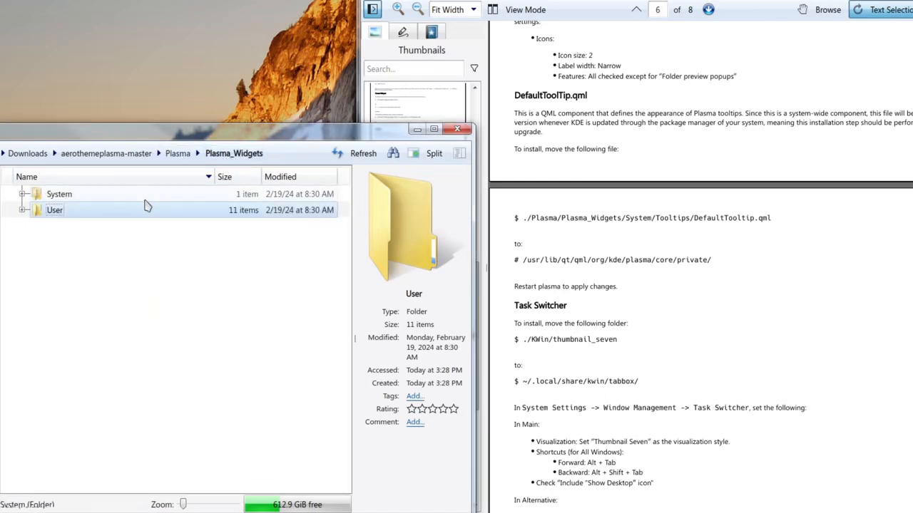
pyautogui.doubleClick(126, 196)
pyautogui.click(124, 199)
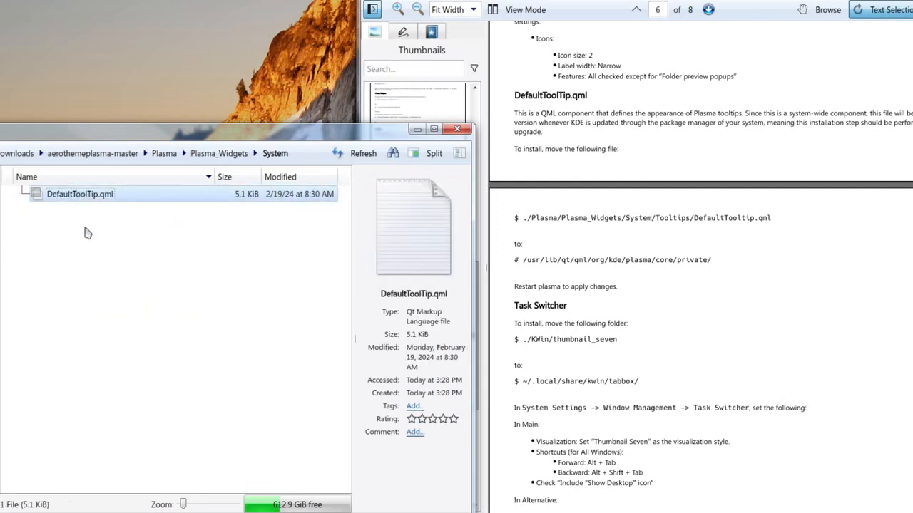
pyautogui.moveTo(735, 260); pyautogui.dragTo(517, 268)
pyautogui.hotkey('ctrl', 'c')
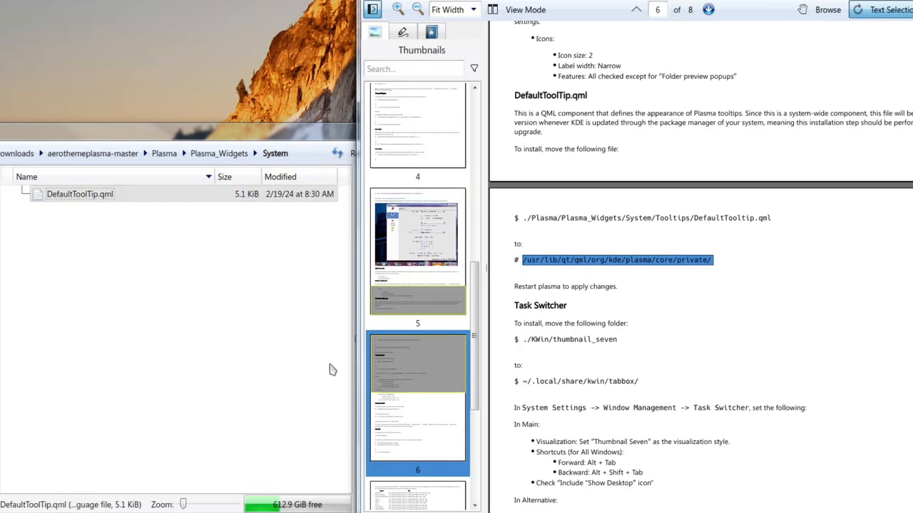
# Open /usr/lib/qt/qml/org/kde/plasma/core/private/ in a second tab and compare its DefaultToolTip.qml with the one in System.
pyautogui.middleClick(2, 207)
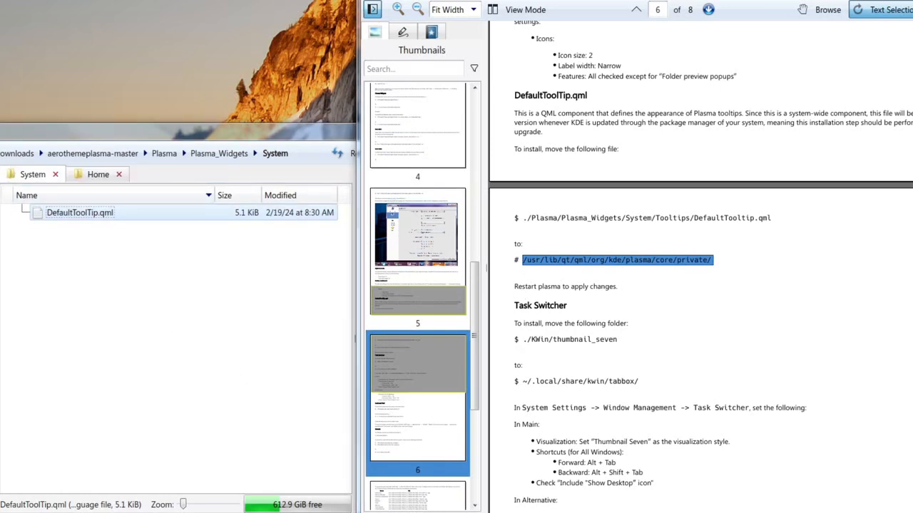
pyautogui.middleClick(3, 207)
pyautogui.middleClick(184, 177)
pyautogui.click(91, 179)
pyautogui.click(141, 156)
pyautogui.hotkey('ctrl', 'a')
pyautogui.hotkey('ctrl', 'v')
pyautogui.press('Return')
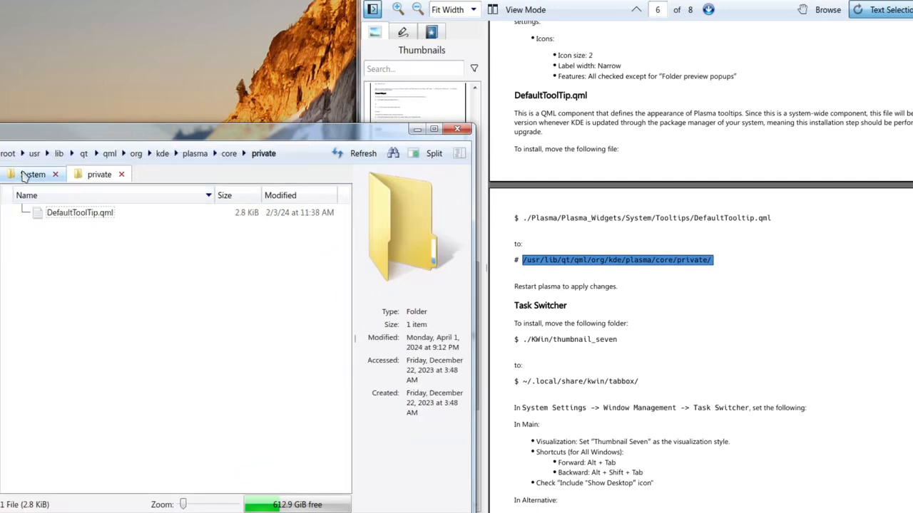
pyautogui.click(29, 174)
pyautogui.click(102, 214)
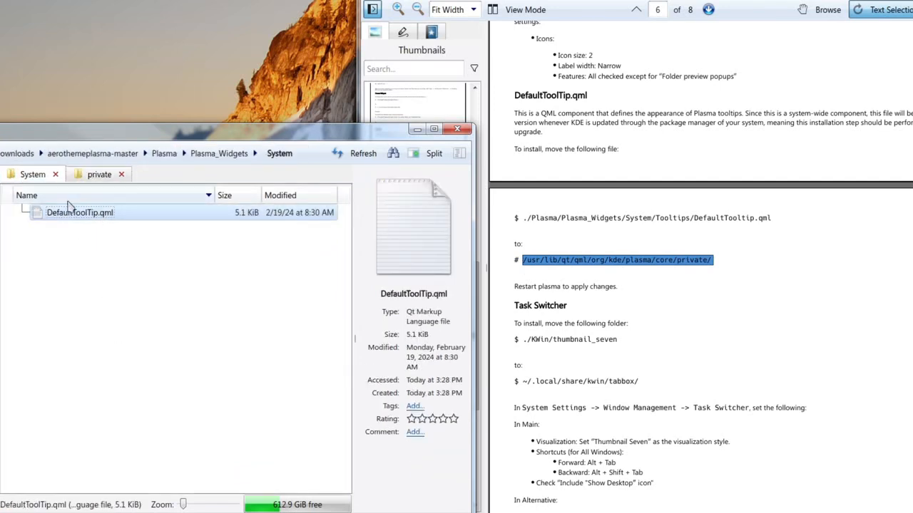
pyautogui.click(92, 177)
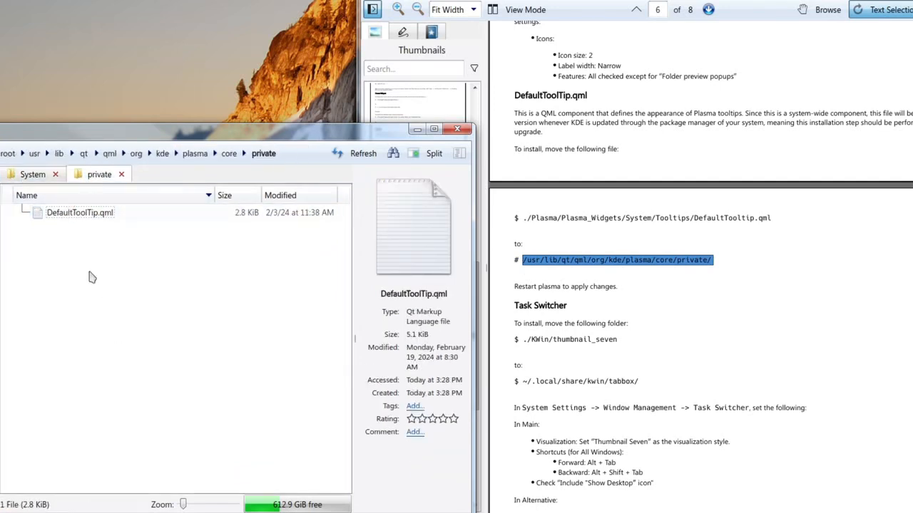
# From a terminal in the private folder, give the own user account ownership of "/usr/lib/qt/qml/org/kde/plasma/core/private/" with sudo chown, entering the sudo password.
pyautogui.rightClick(74, 227)
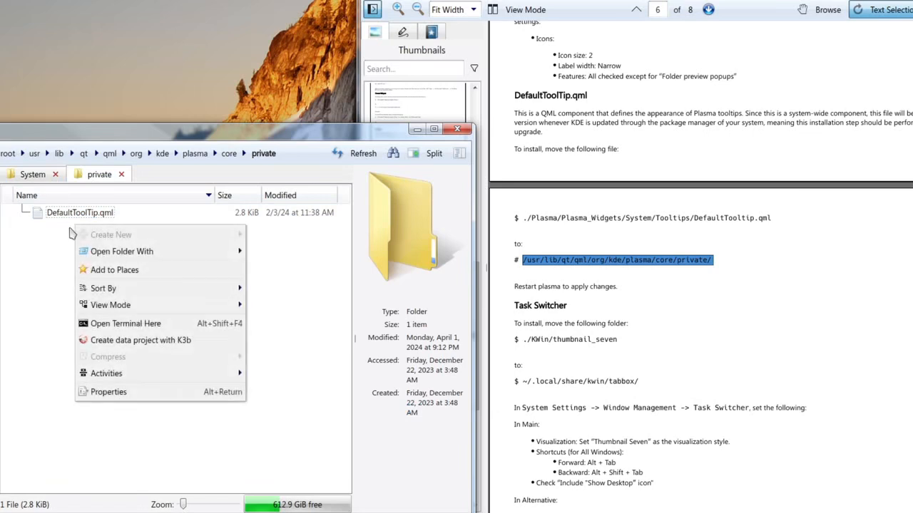
pyautogui.click(114, 324)
pyautogui.click(308, 148)
pyautogui.click(259, 106)
pyautogui.write('sudo chown phil')
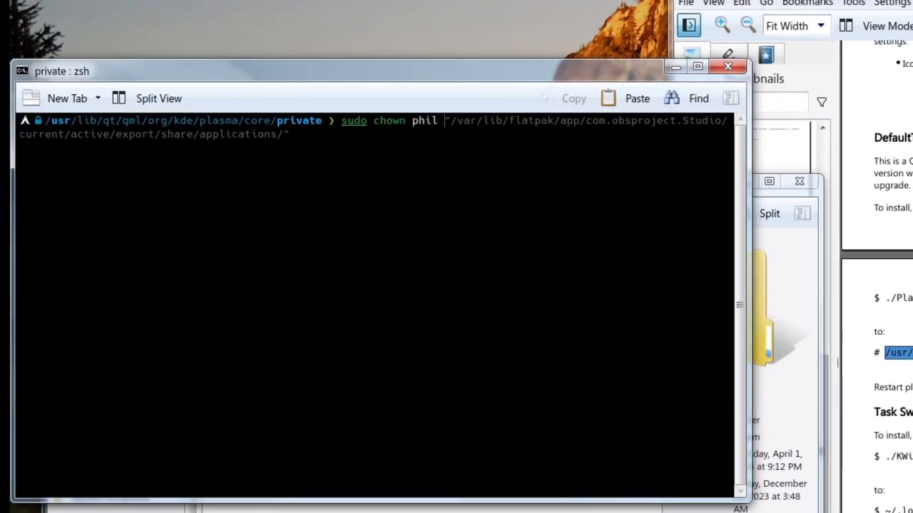
pyautogui.write(' "')
pyautogui.write('/usr/lib/qt/qml/org/kde/plasma/core/private')
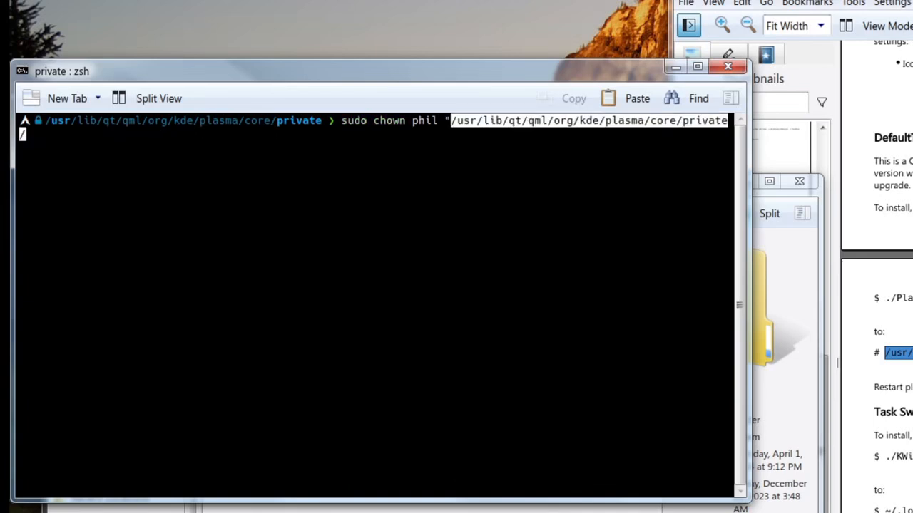
pyautogui.press('Return')
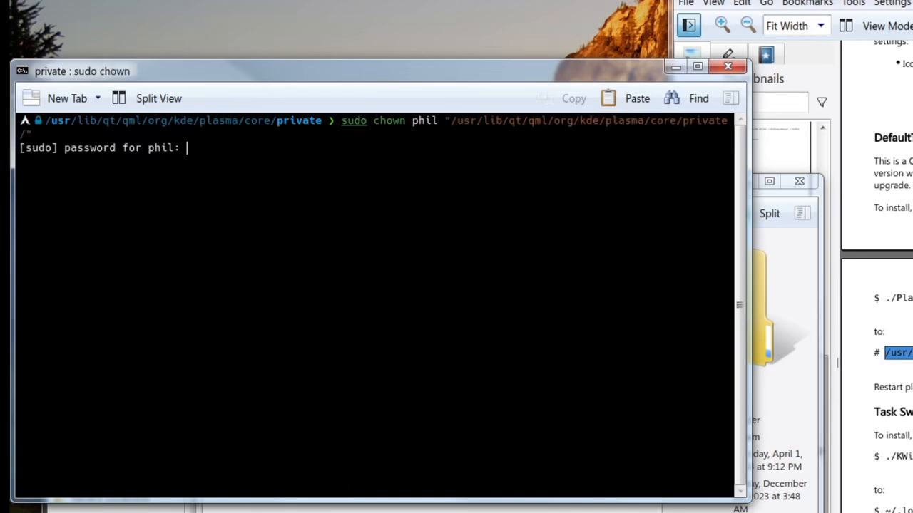
pyautogui.press('Return')
pyautogui.hotkey('alt', 'F4')
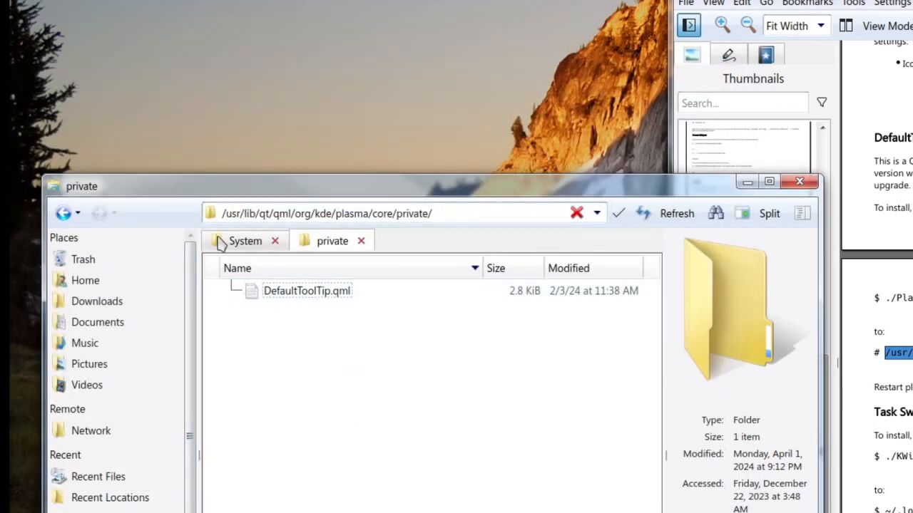
# Try to copy DefaultToolTip.qml from the System folder into the private folder.
pyautogui.click(245, 241)
pyautogui.moveTo(298, 290); pyautogui.dragTo(341, 244)
pyautogui.click(394, 412)
# Rename the existing tooltip file in private to _DefaultToolTip.qml and copy DefaultToolTip.qml from System into that folder.
pyautogui.click(332, 244)
pyautogui.press('F2')
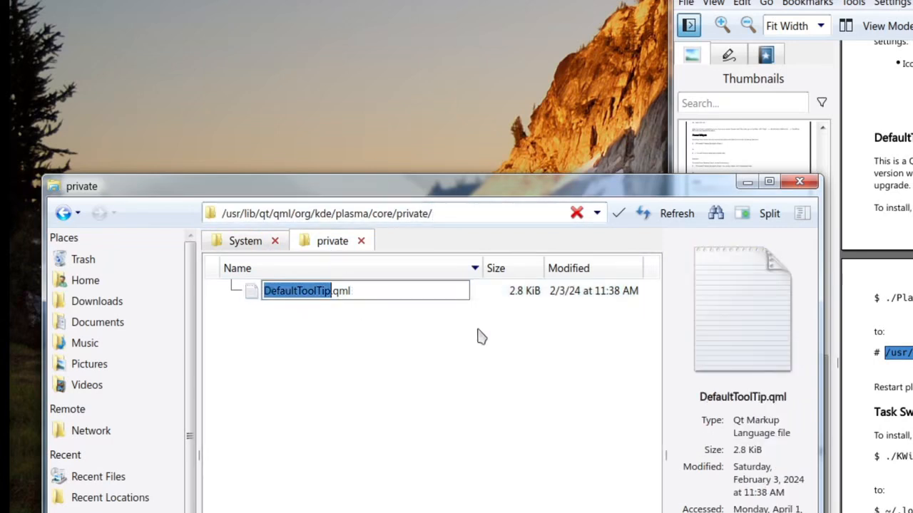
pyautogui.press('Home')
pyautogui.write('_')
pyautogui.press('Return')
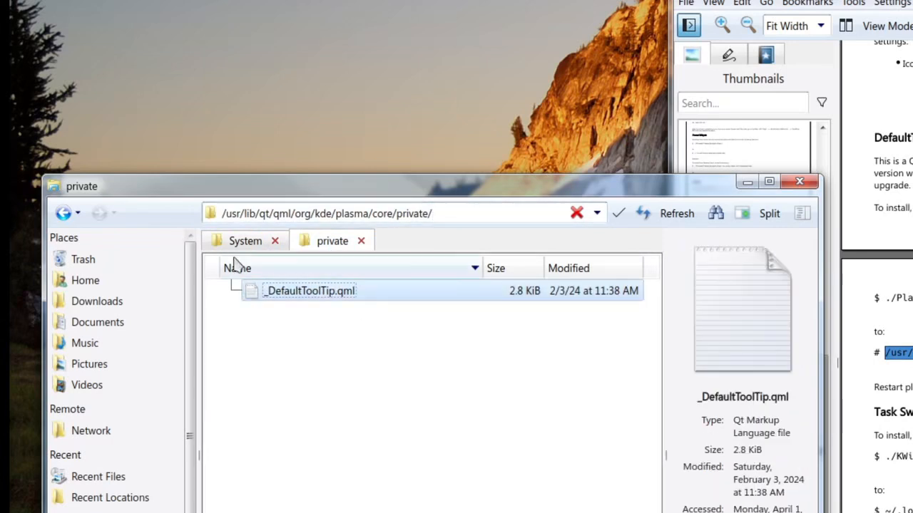
pyautogui.click(251, 242)
pyautogui.moveTo(316, 298); pyautogui.dragTo(326, 241)
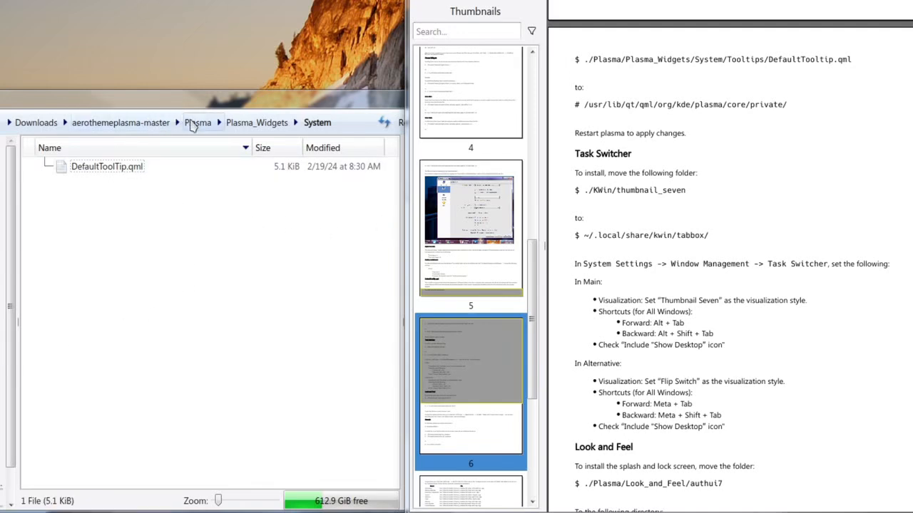
# Go to the KWin folder of aerothemeplasma-master, look inside thumbnail_seven and return with that folder selected.
pyautogui.click(157, 124)
pyautogui.doubleClick(112, 206)
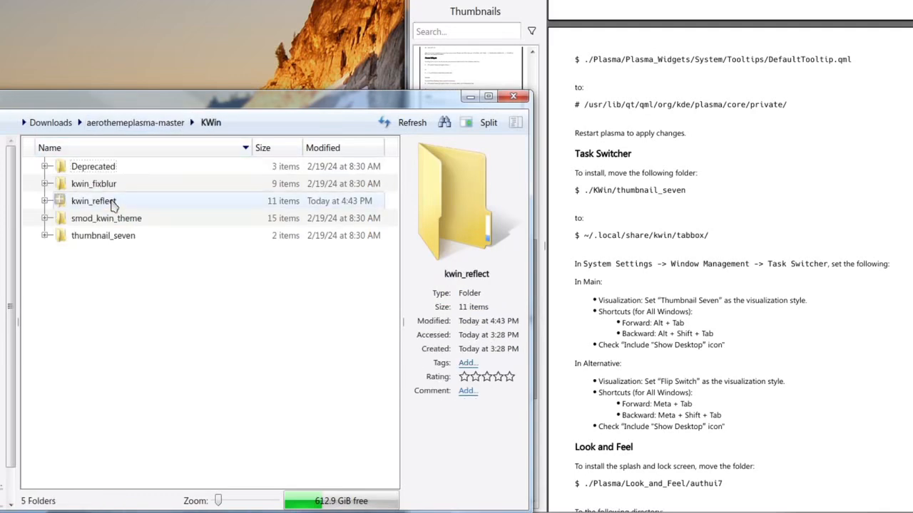
pyautogui.press('t')
pyautogui.press('Return')
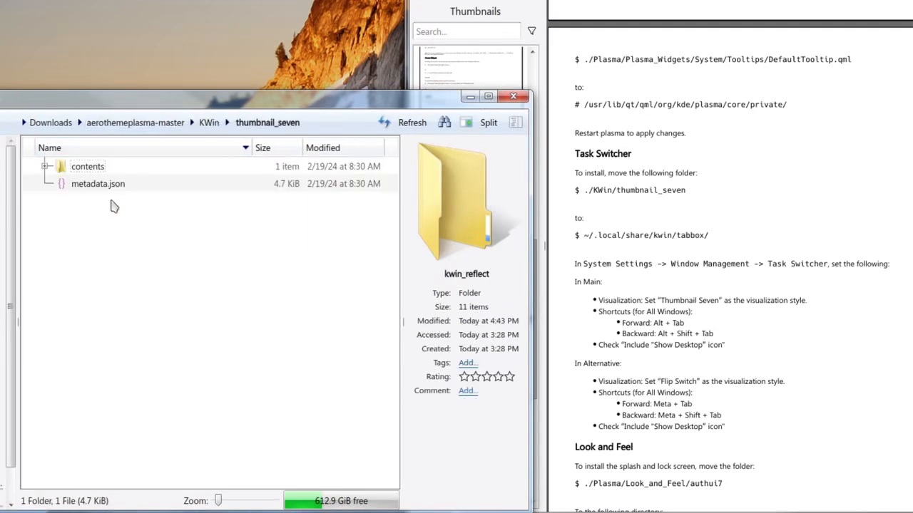
pyautogui.press('BackSpace')
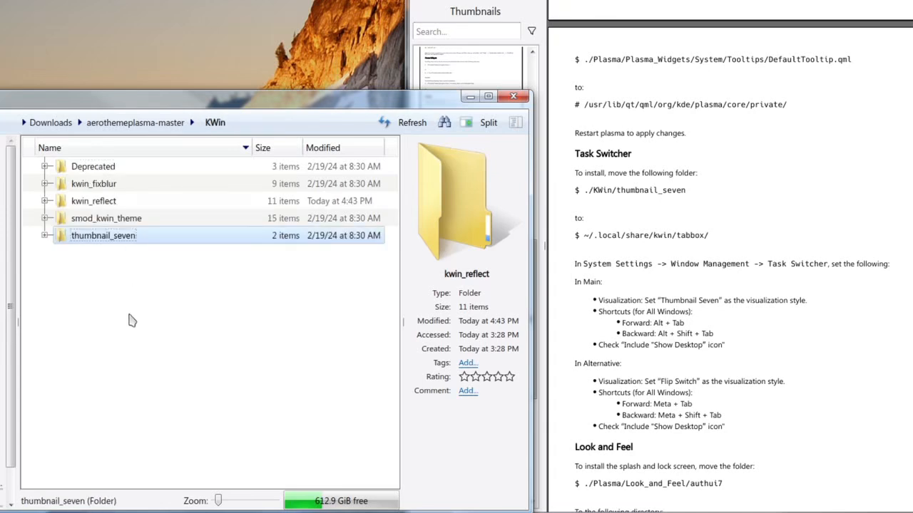
# Open ~/.local/share/kwin/tabbox/ from the guide in a new tab and compare its thumbnail_seven folder with the one in KWin.
pyautogui.moveTo(716, 234); pyautogui.dragTo(579, 236)
pyautogui.hotkey('ctrl', 'c')
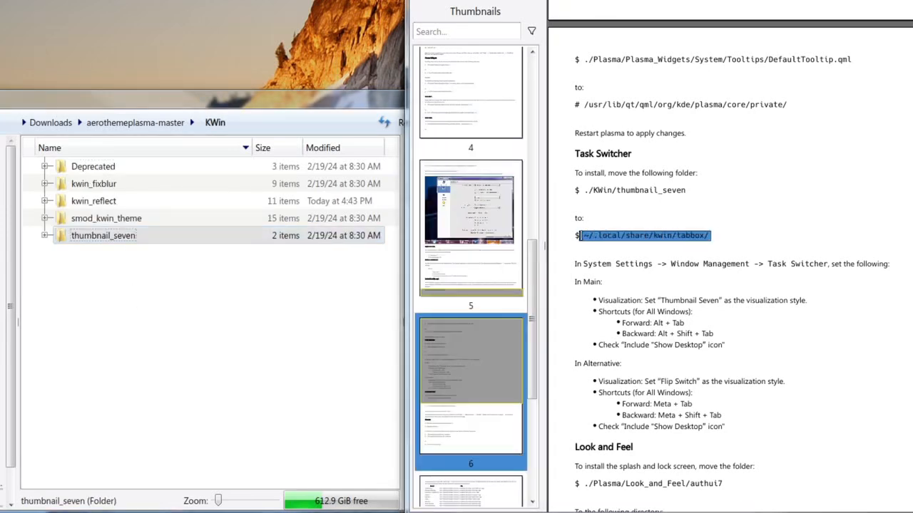
pyautogui.hotkey('alt', 'Tab')
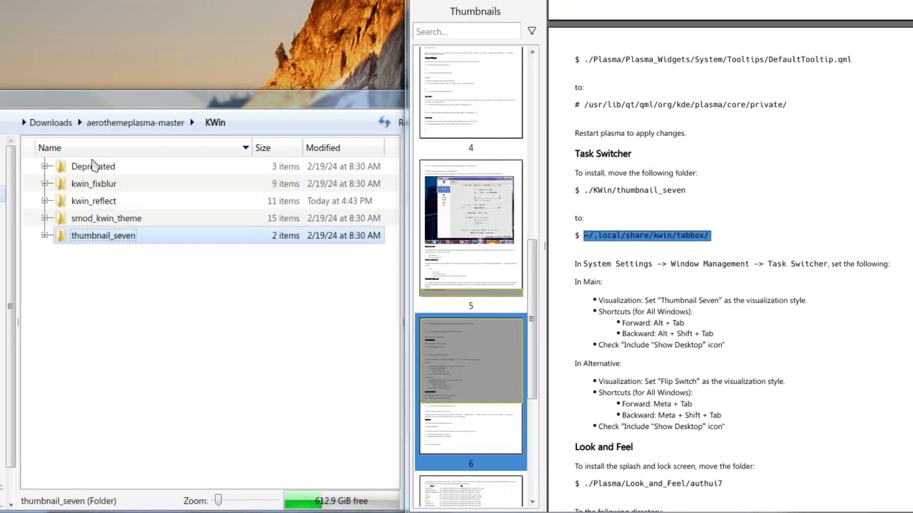
pyautogui.hotkey('ctrl', 't')
pyautogui.hotkey('ctrl', 'l')
pyautogui.hotkey('ctrl', 'v')
pyautogui.press('Return')
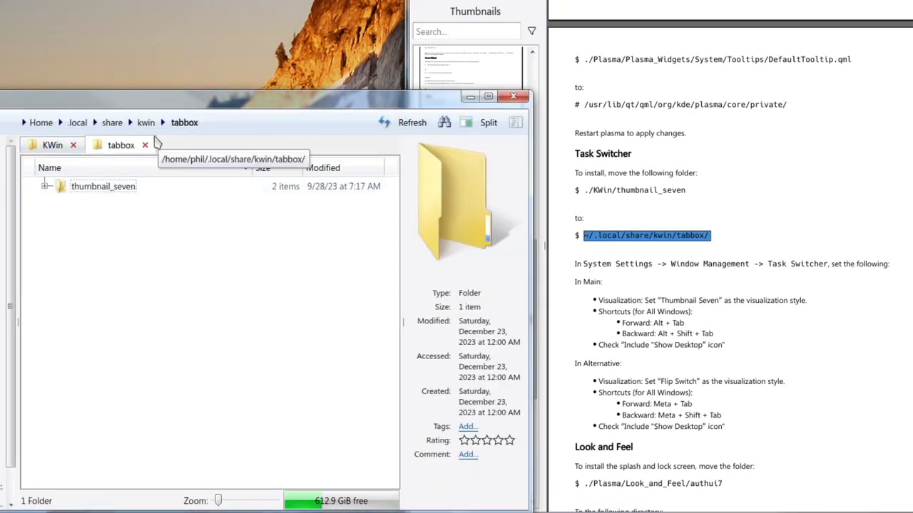
pyautogui.click(52, 144)
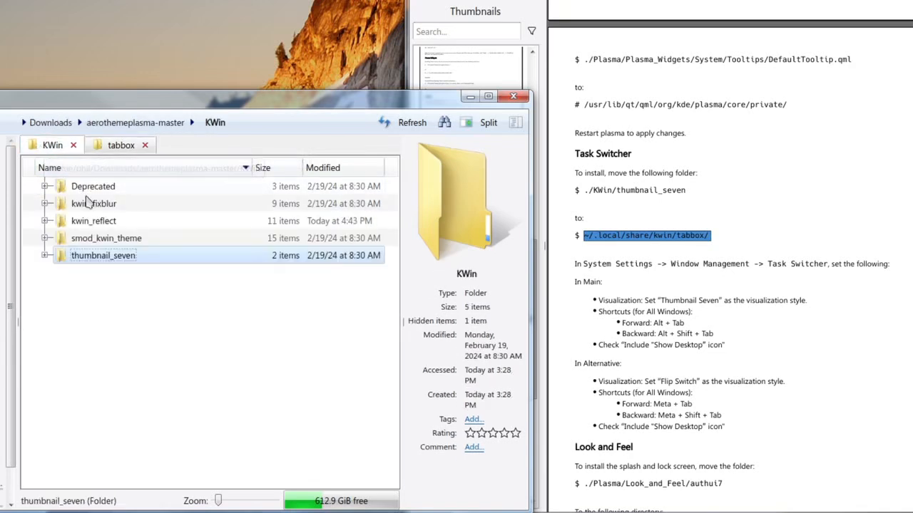
pyautogui.click(114, 146)
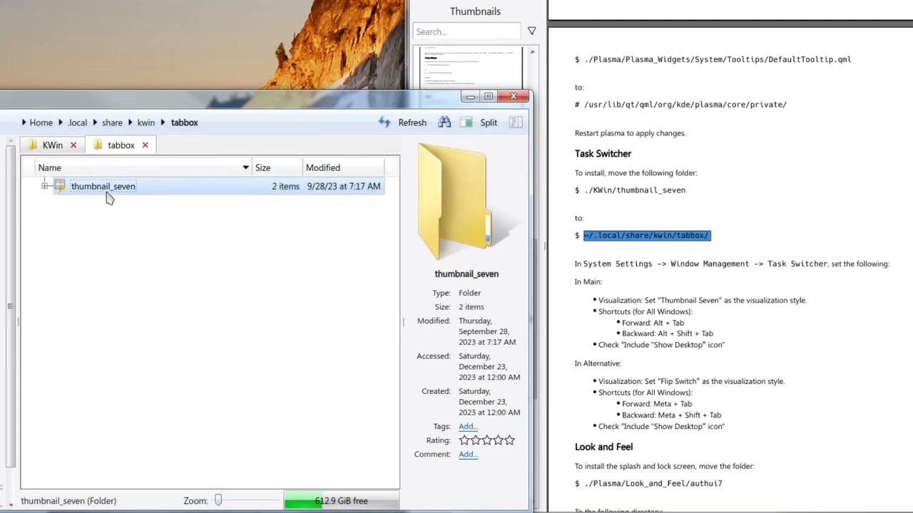
# Replace the old thumbnail_seven folder in ~/.local/share/kwin/tabbox/ with the copy from the KWin folder.
pyautogui.press('Delete')
pyautogui.hotkey('ctrl', 'v')
pyautogui.click(155, 277)
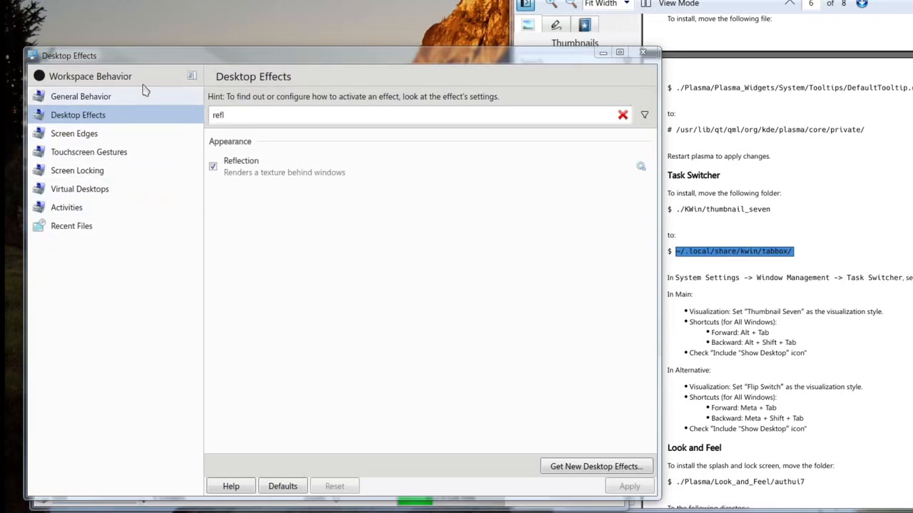
# Switch to System Settings, search for "window man" and open the Task Switcher page under Window Management.
pyautogui.click(142, 85)
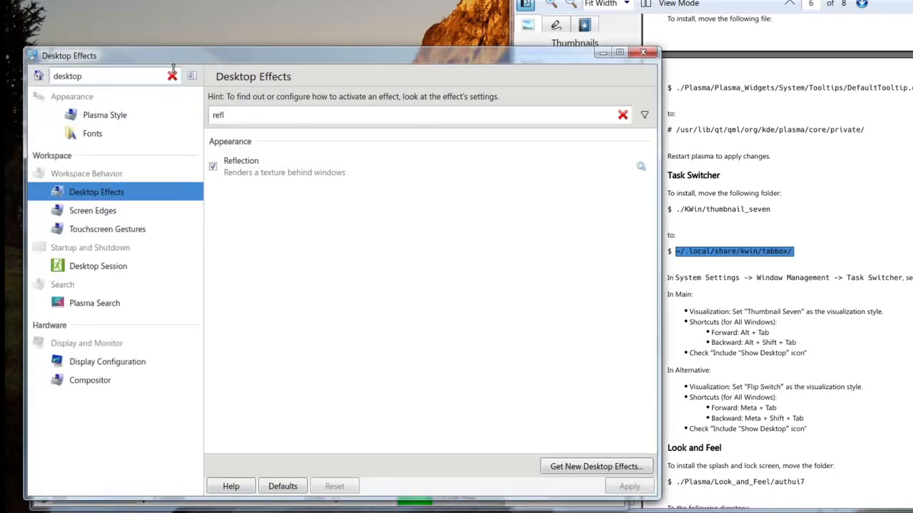
pyautogui.tripleClick(147, 84)
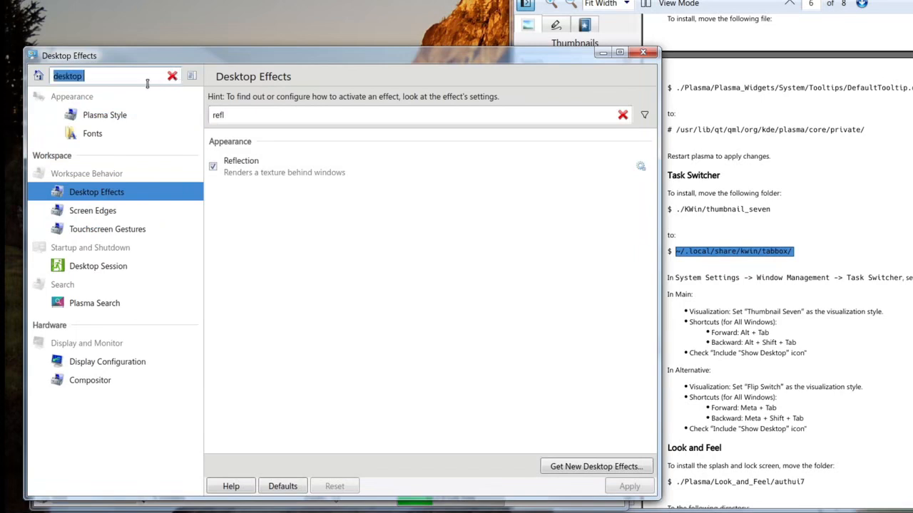
pyautogui.write('window man')
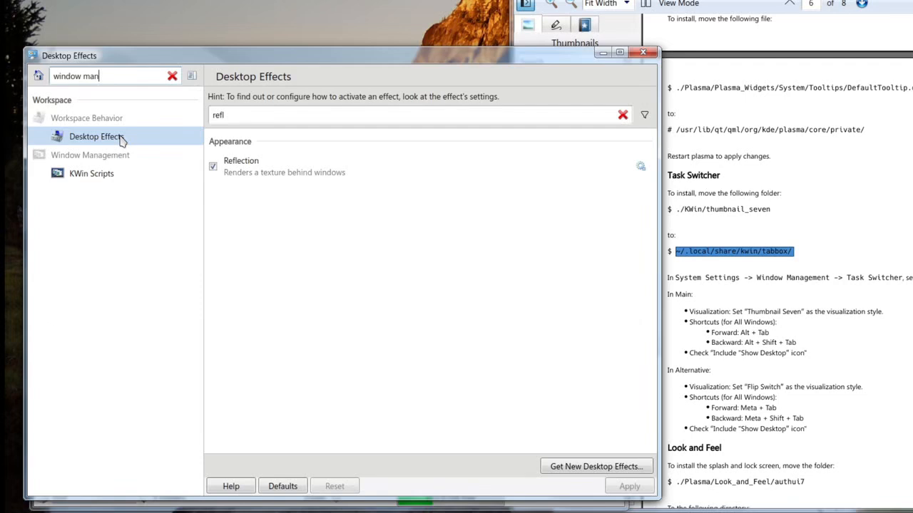
pyautogui.click(118, 175)
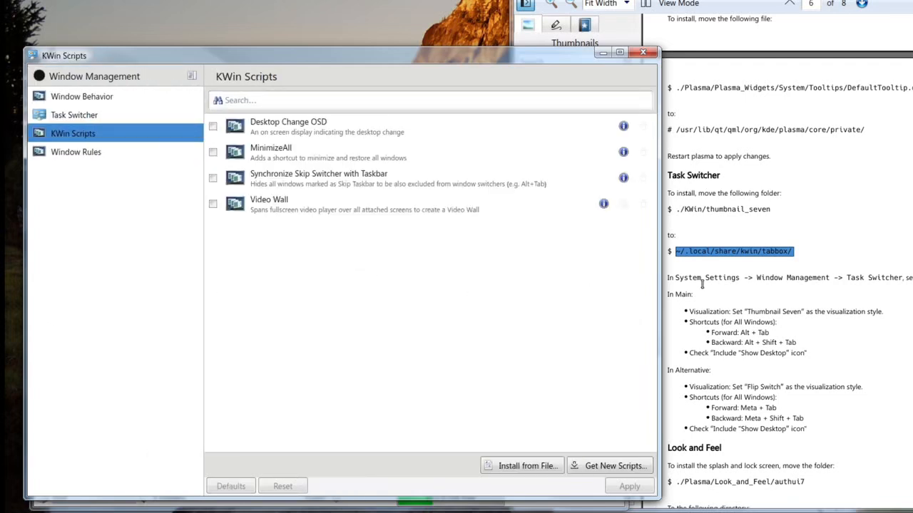
pyautogui.click(143, 97)
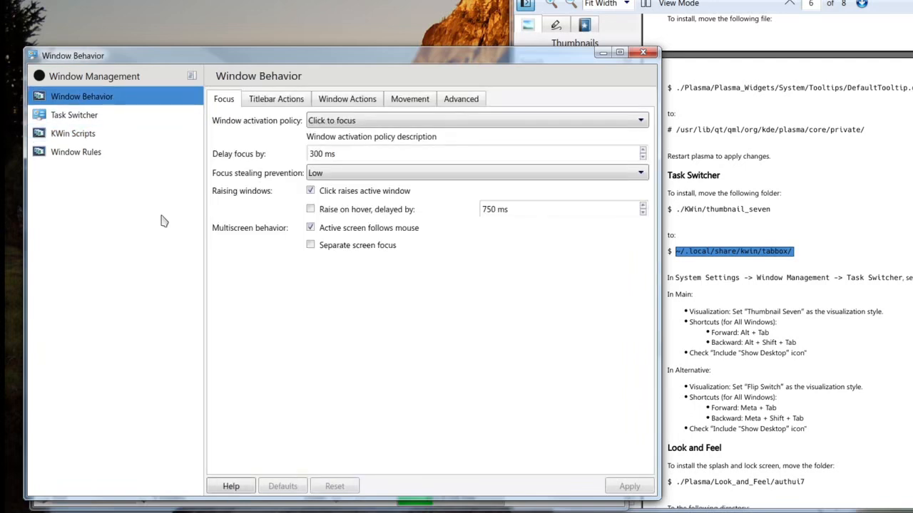
pyautogui.click(128, 115)
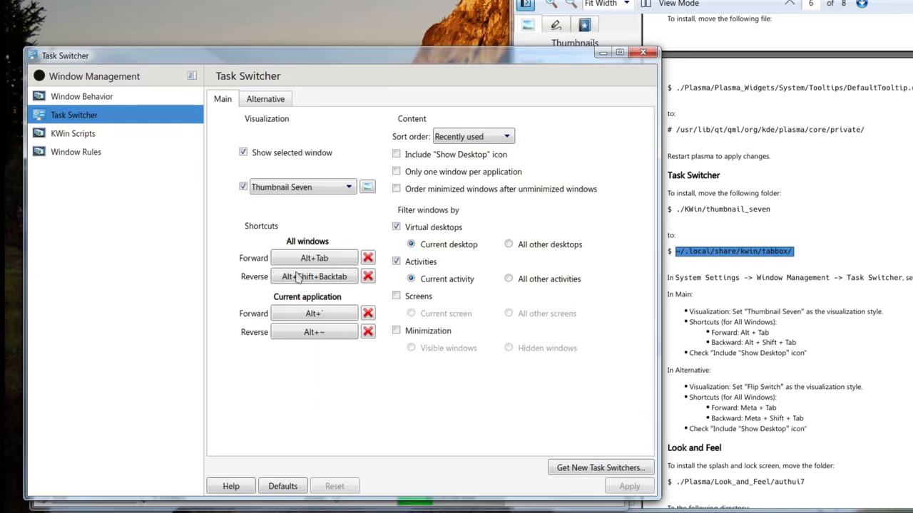
# Keep Thumbnail Seven as the main visualization, try out the switcher, and include the "Show Desktop" icon for it.
pyautogui.click(310, 191)
pyautogui.click(300, 320)
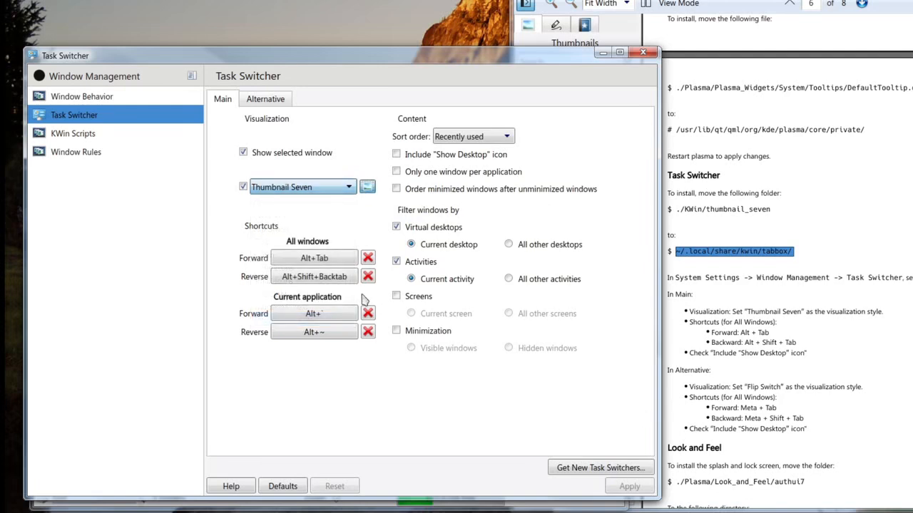
pyautogui.hotkey('alt', 'Tab')
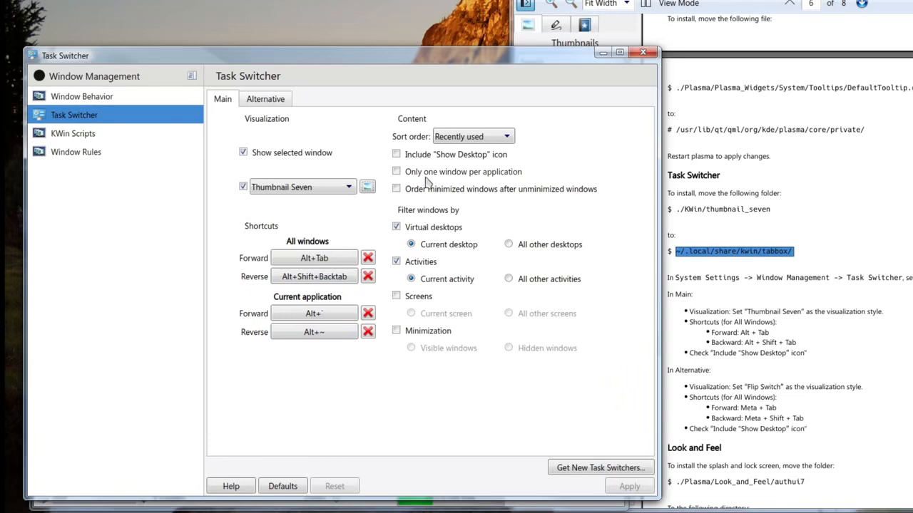
pyautogui.click(450, 162)
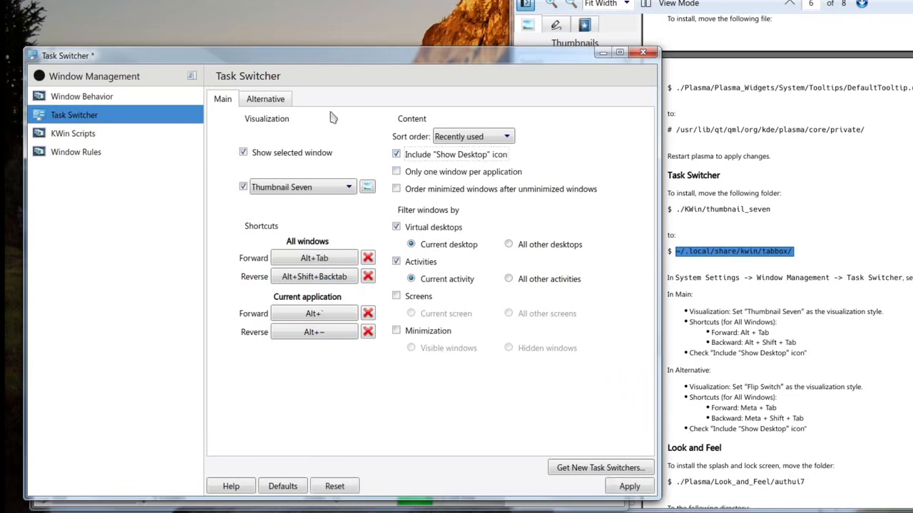
# Set the alternative task switcher to Flip Switch and reassign Meta+Tab as its forward shortcut for all windows.
pyautogui.click(284, 104)
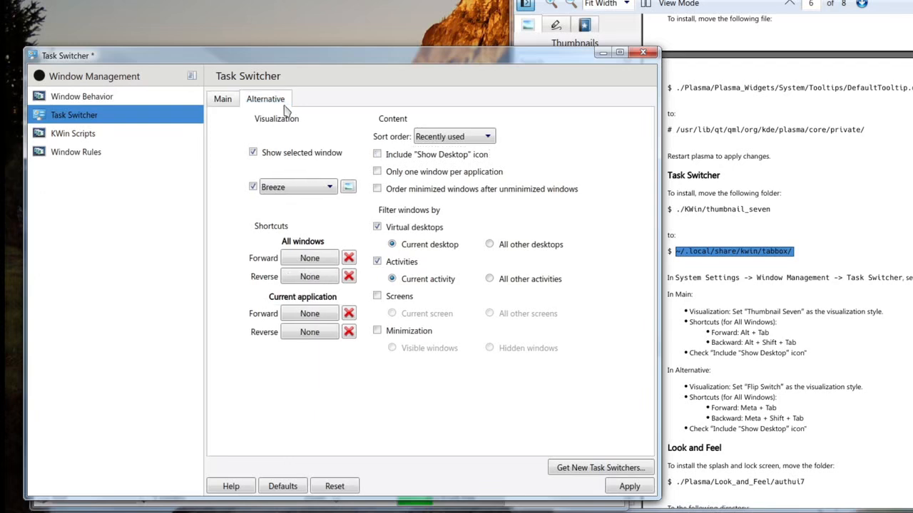
pyautogui.click(292, 187)
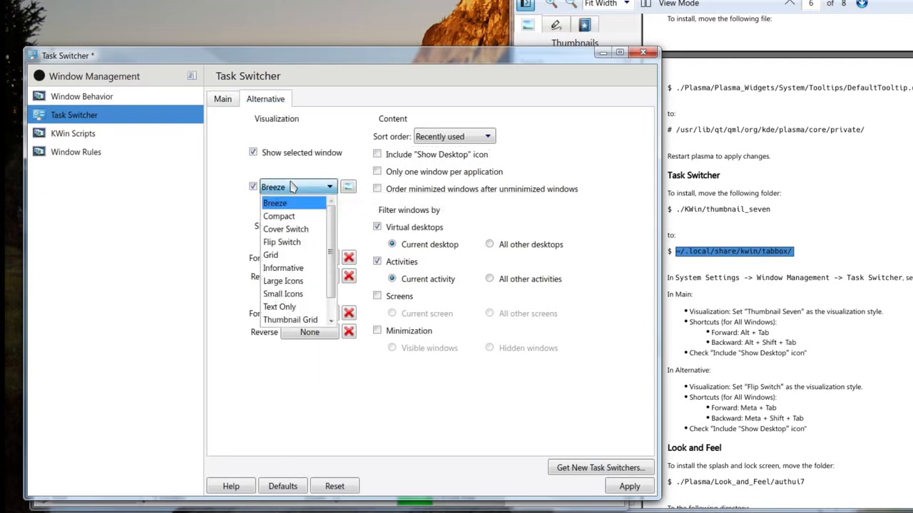
pyautogui.click(304, 245)
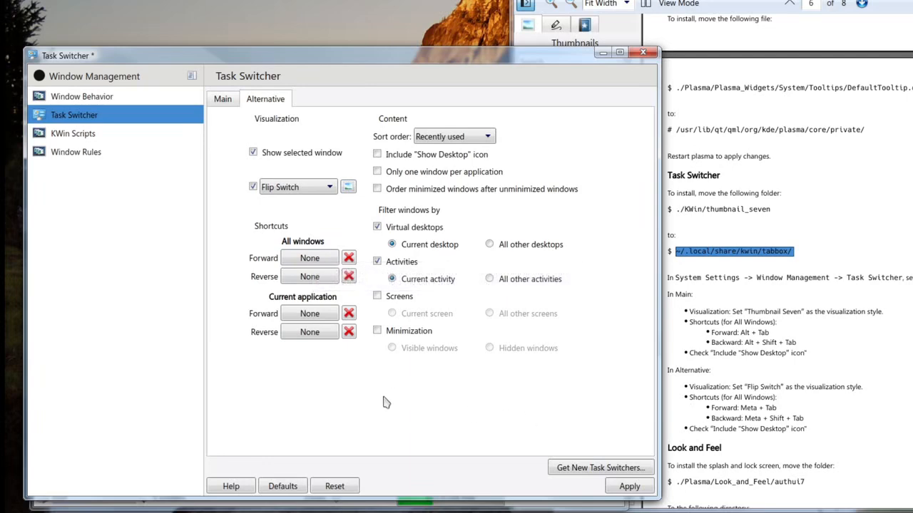
pyautogui.click(314, 263)
pyautogui.press('super+Tab')
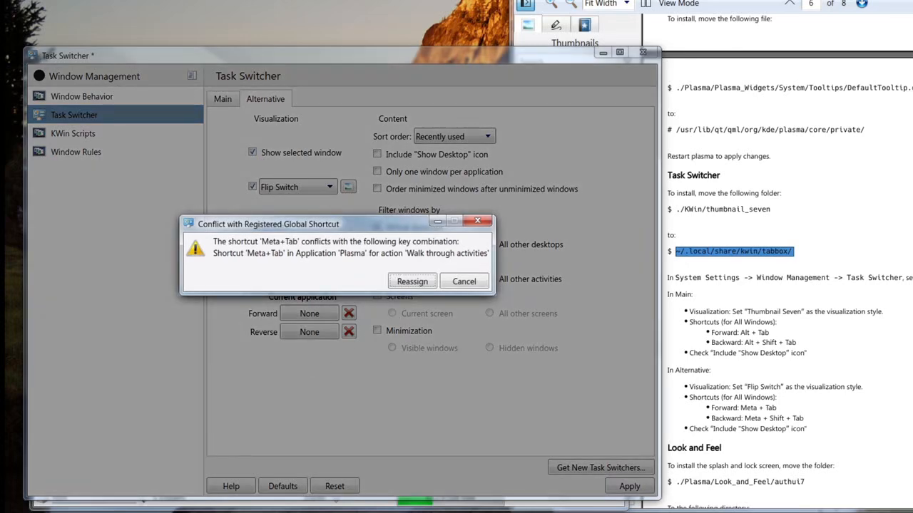
pyautogui.press('Return')
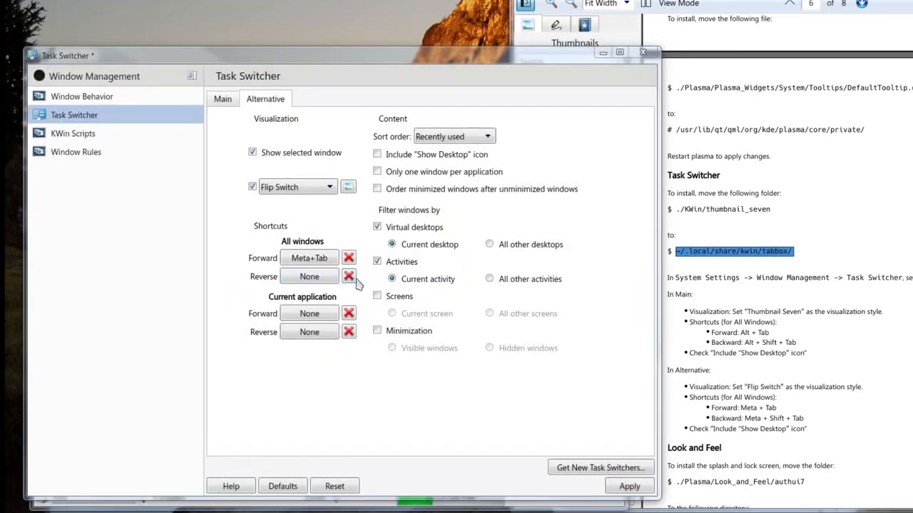
# Reassign Meta+Shift+Tab as the alternative switcher's reverse shortcut for all windows, and apply the settings with the "Show Desktop" icon included.
pyautogui.click(320, 280)
pyautogui.press('shift')
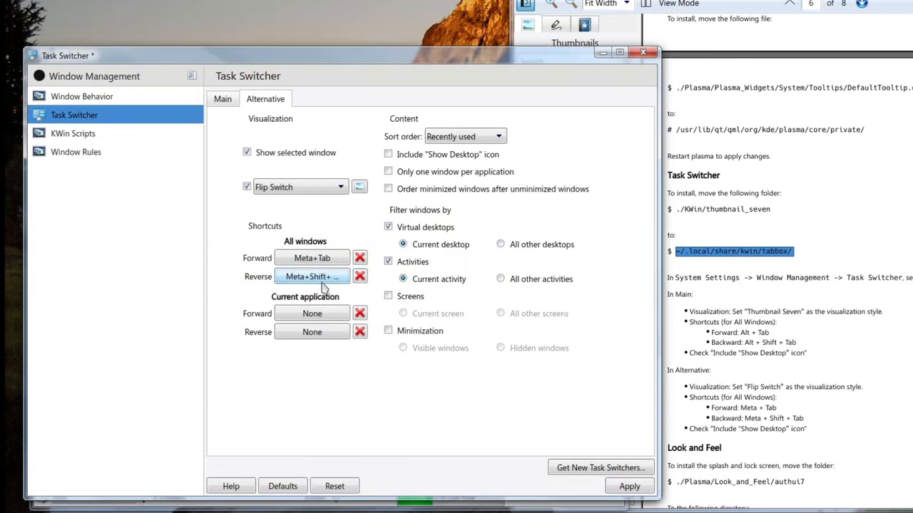
pyautogui.press('super+shift+Tab')
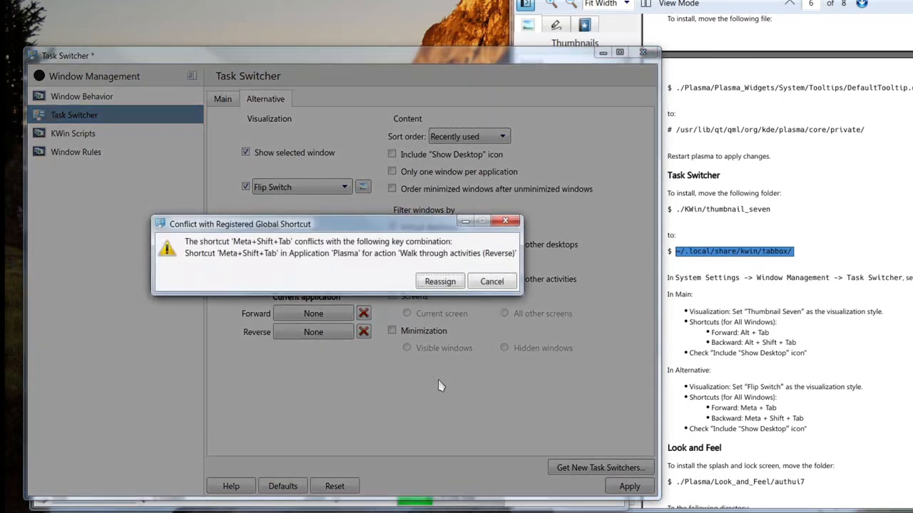
pyautogui.click(440, 283)
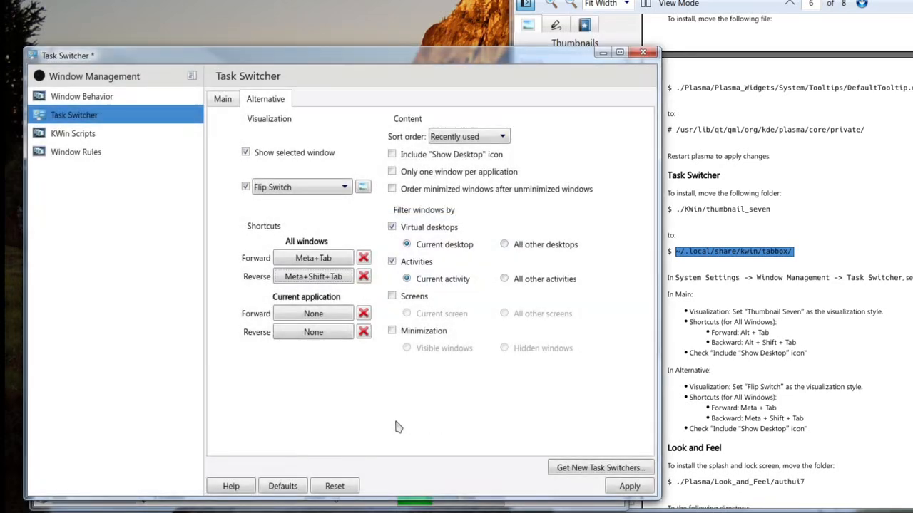
pyautogui.click(444, 156)
pyautogui.click(627, 492)
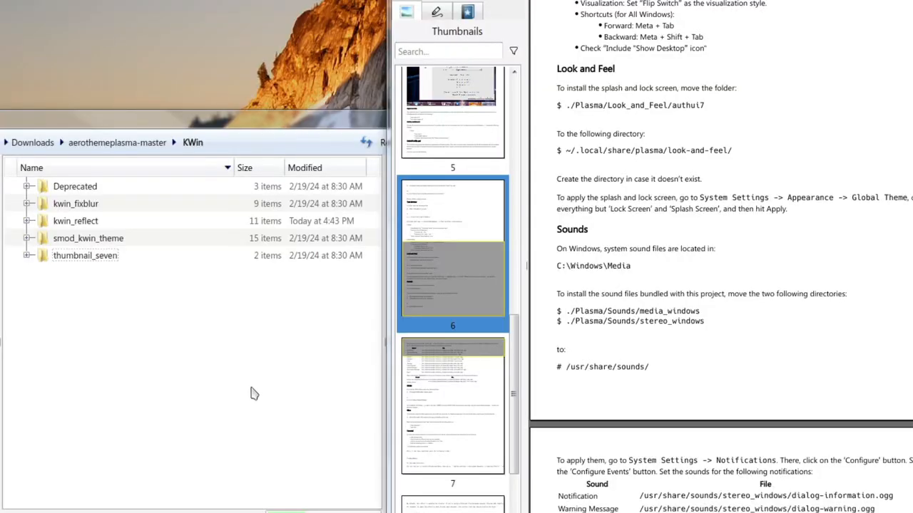
# Go back to the file manager and open the Plasma/Look_and_Feel folder of aerothemeplasma-master.
pyautogui.click(251, 393)
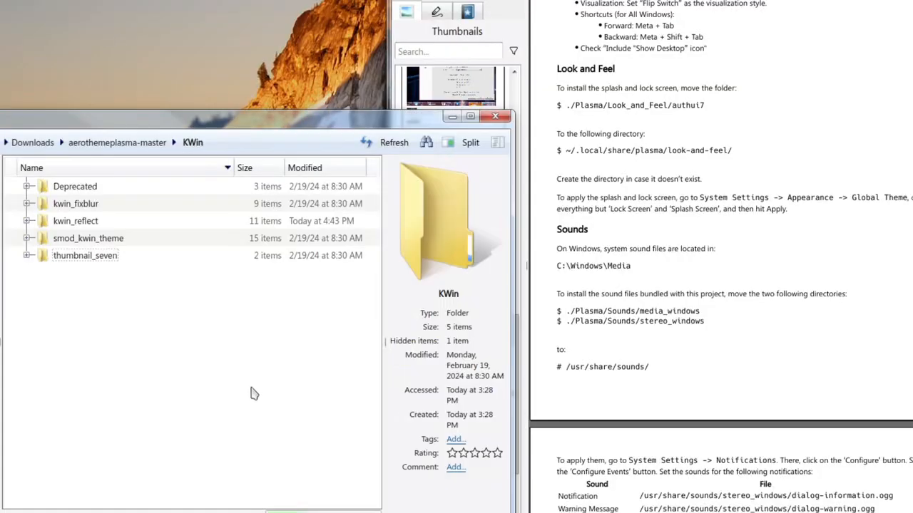
pyautogui.click(115, 149)
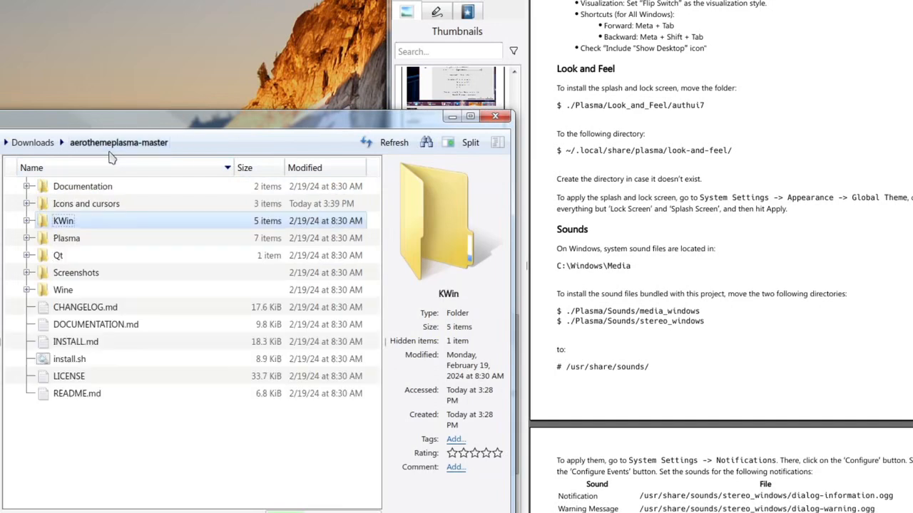
pyautogui.doubleClick(67, 242)
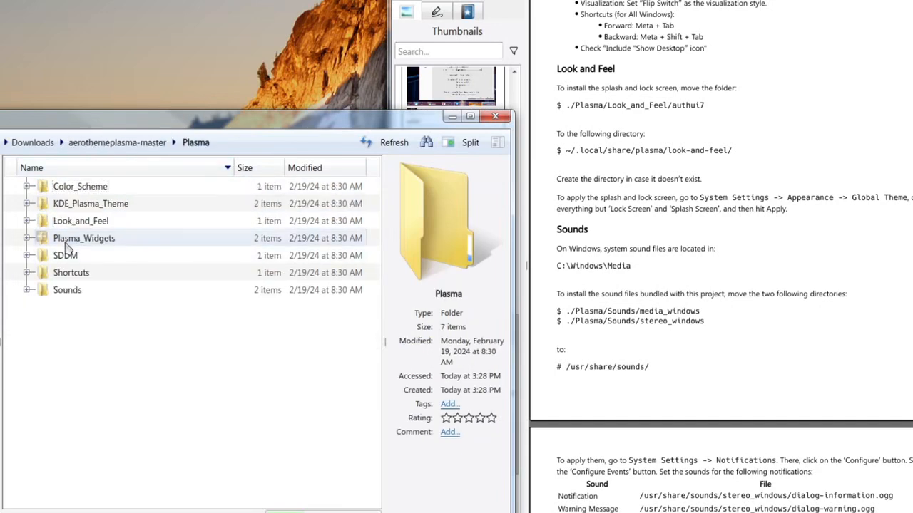
pyautogui.doubleClick(88, 223)
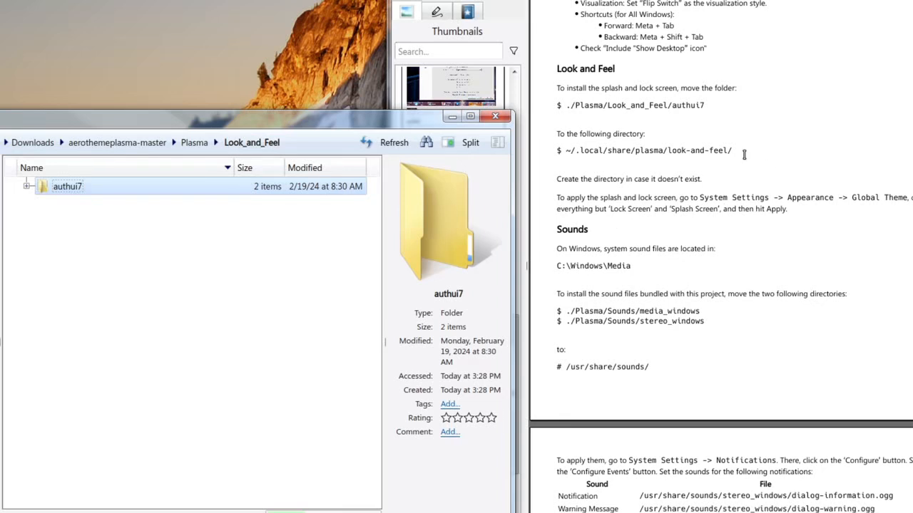
# Open ~/.local/share/plasma/look-and-feel/ from the guide in a new tab and place the authui7 folder from Look_and_Feel in it.
pyautogui.moveTo(744, 154); pyautogui.dragTo(561, 153)
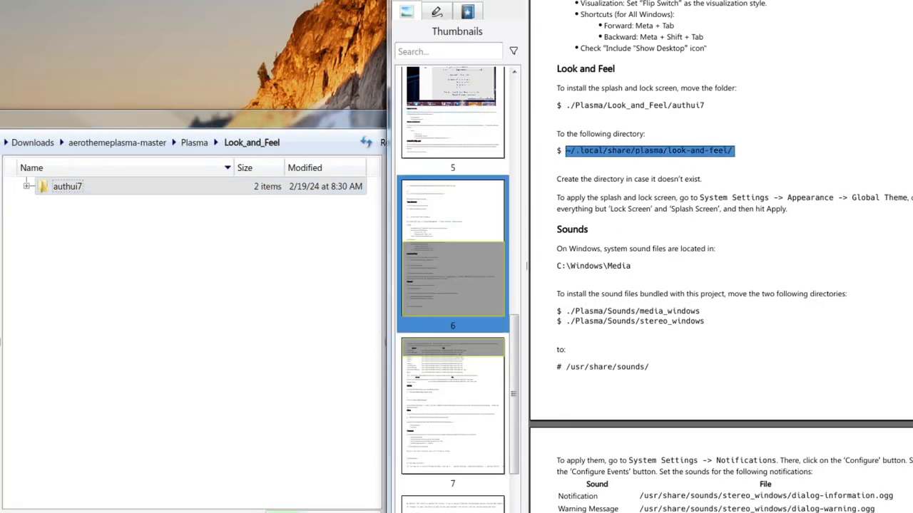
pyautogui.middleClick(33, 143)
pyautogui.click(148, 168)
pyautogui.click(214, 143)
pyautogui.write('~/.local/share/plasma/look-and-feel/')
pyautogui.press('Return')
pyautogui.click(62, 165)
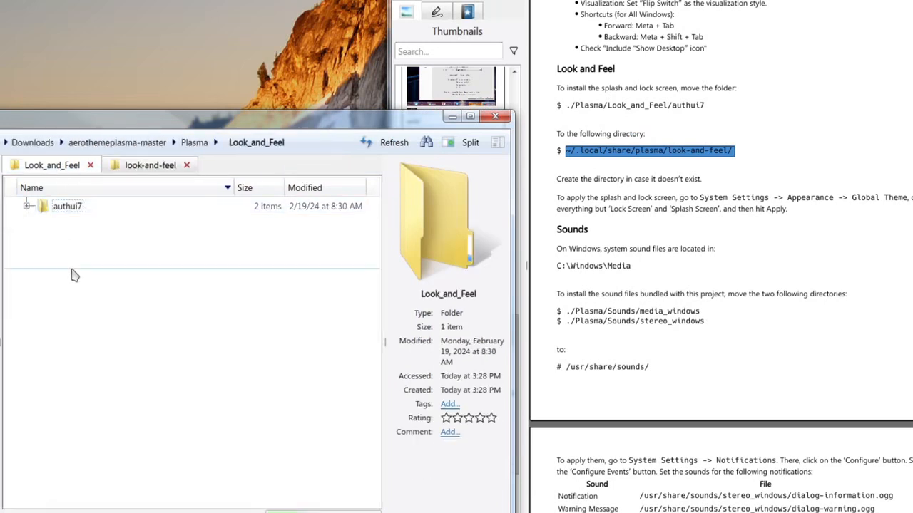
pyautogui.moveTo(75, 209); pyautogui.dragTo(144, 307)
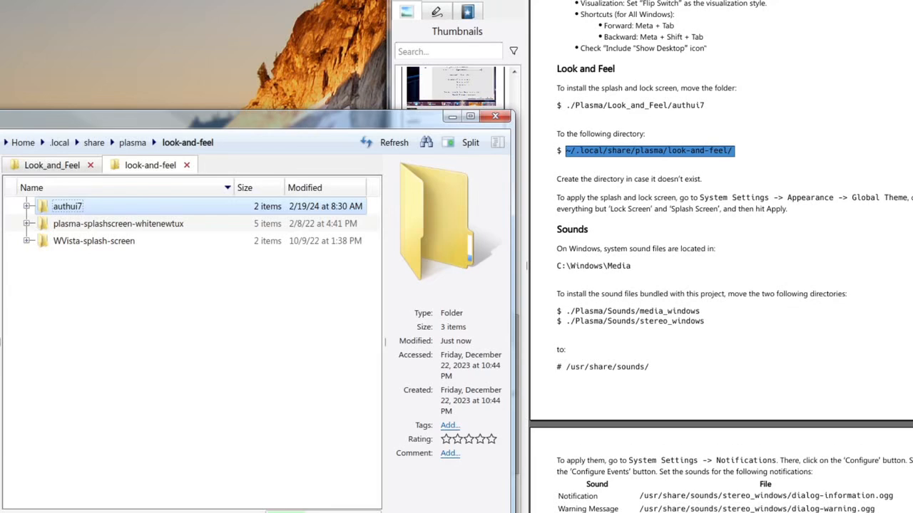
# In System Settings, select the Windows 7 style global theme and show its individual appearance options.
pyautogui.click(755, 177)
pyautogui.moveTo(559, 185); pyautogui.dragTo(739, 174)
pyautogui.click(739, 173)
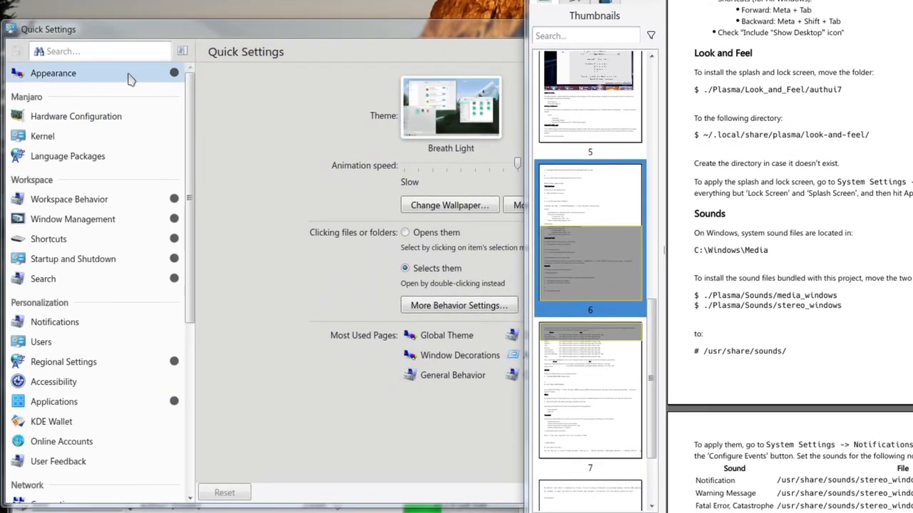
pyautogui.click(129, 74)
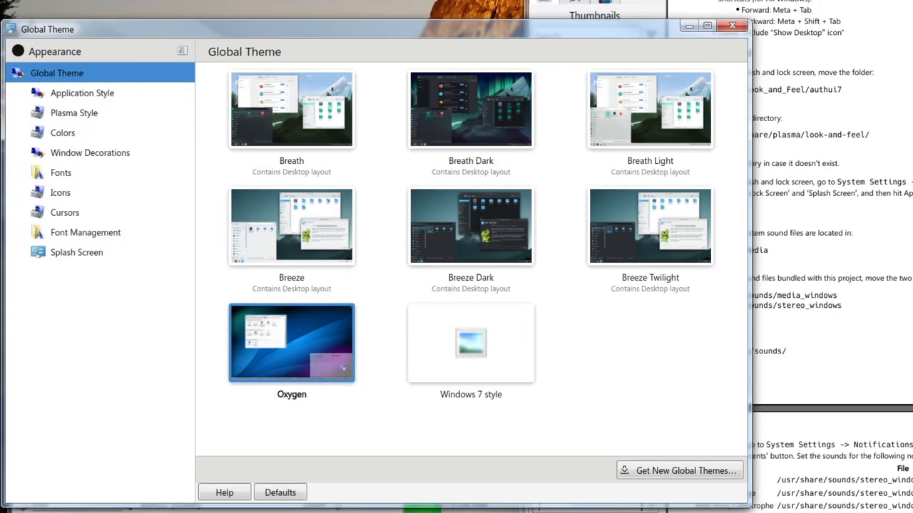
pyautogui.click(437, 385)
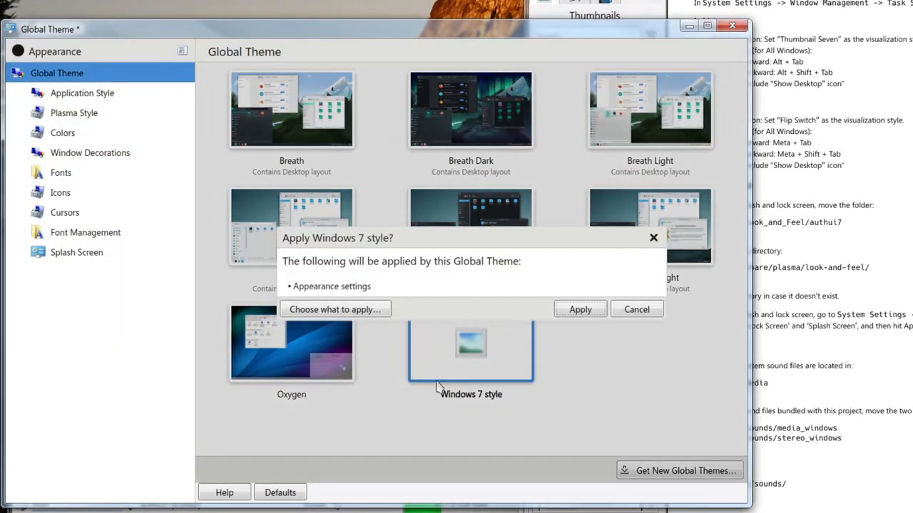
pyautogui.click(335, 310)
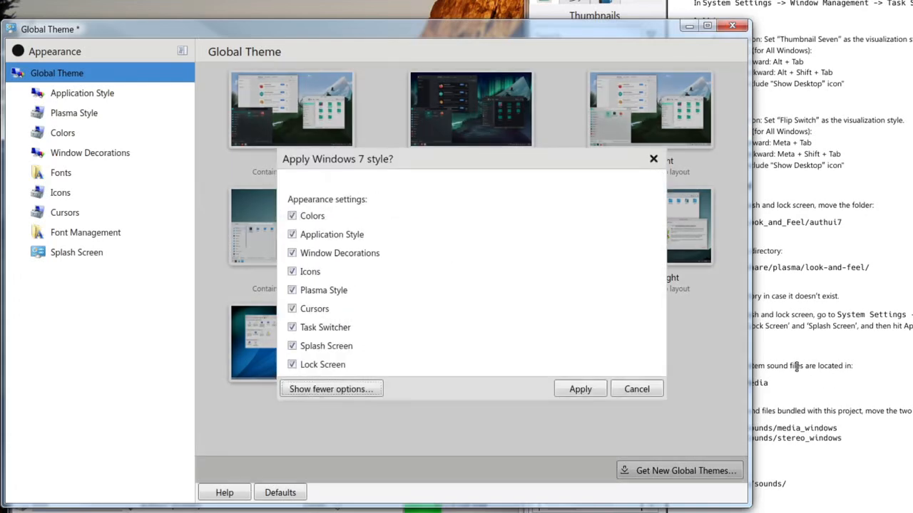
pyautogui.click(793, 337)
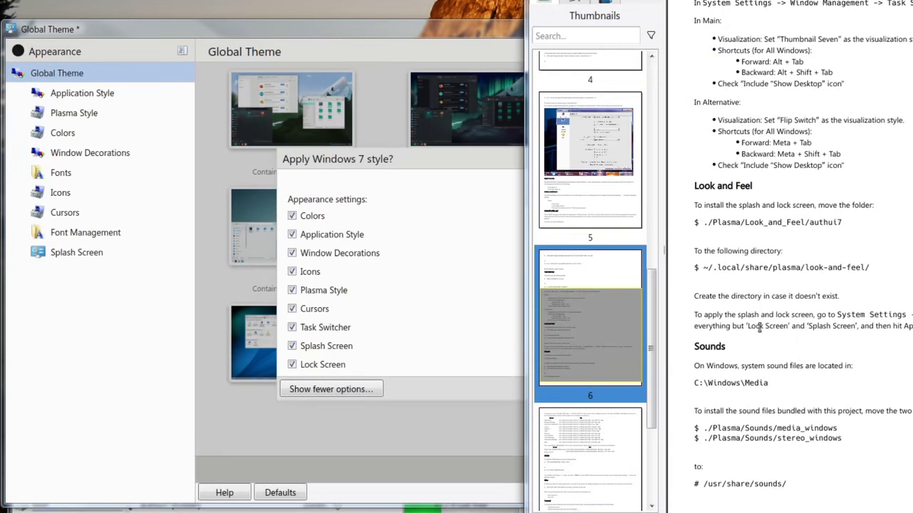
# Exclude every Windows 7 style appearance setting except Splash Screen and Lock Screen, checking the selection against the guide.
pyautogui.click(312, 221)
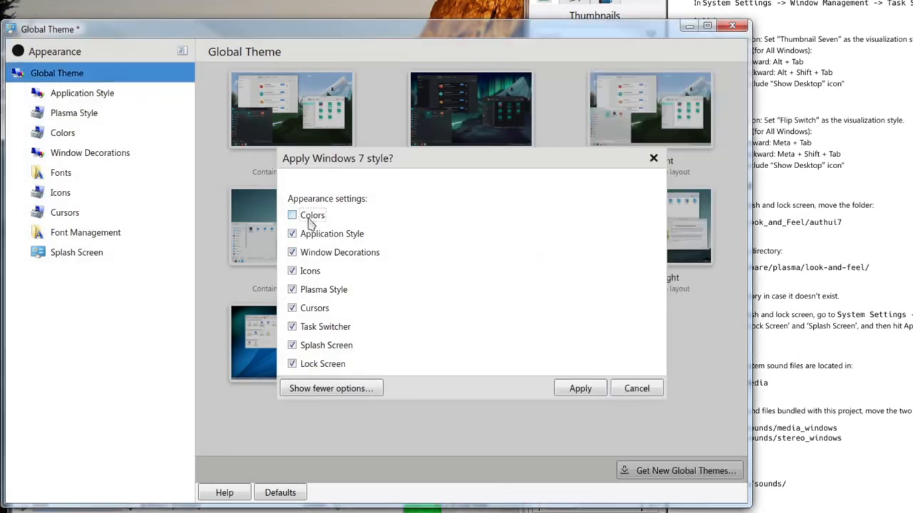
pyautogui.click(303, 240)
pyautogui.click(308, 256)
pyautogui.click(303, 276)
pyautogui.click(308, 295)
pyautogui.click(311, 312)
pyautogui.click(312, 328)
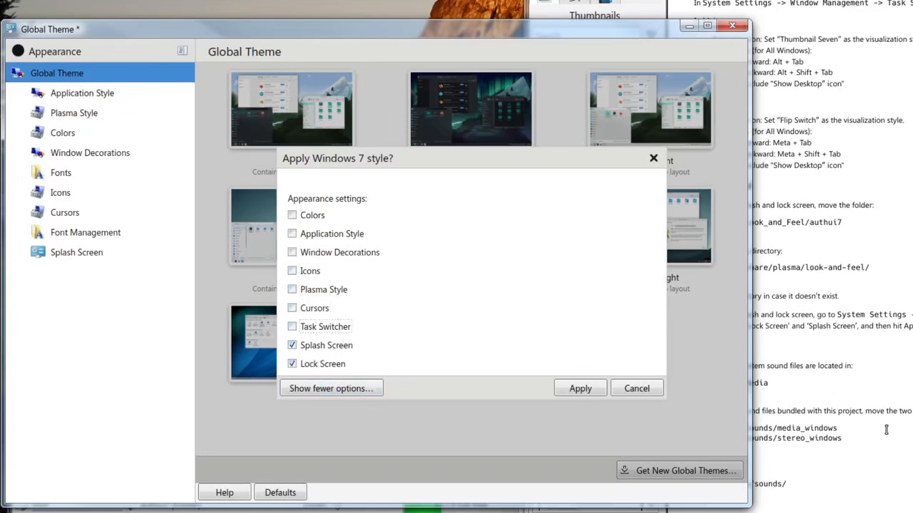
pyautogui.click(900, 402)
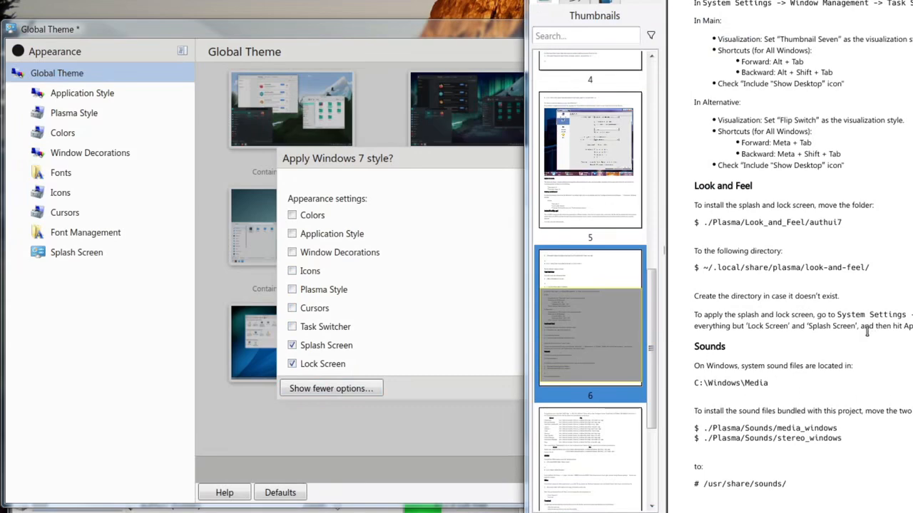
pyautogui.click(433, 397)
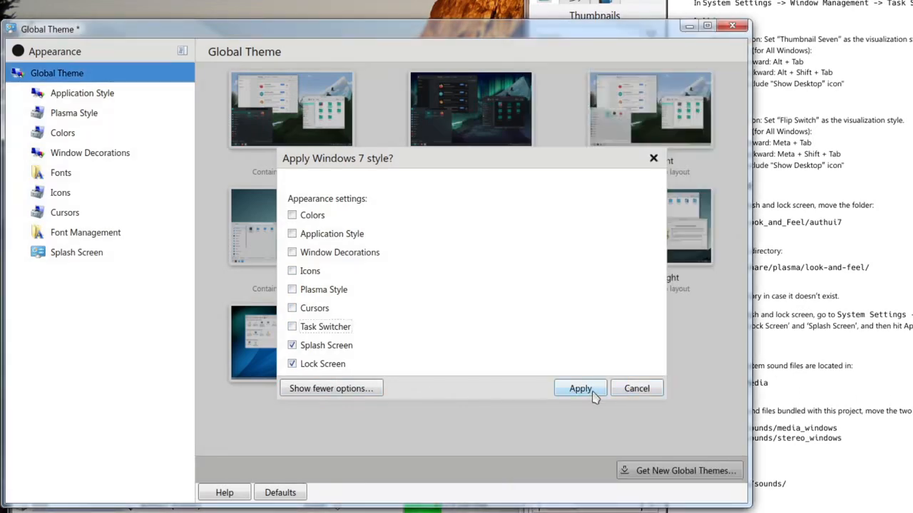
# Apply the Windows 7 style global theme with only Splash Screen and Lock Screen selected.
pyautogui.click(589, 395)
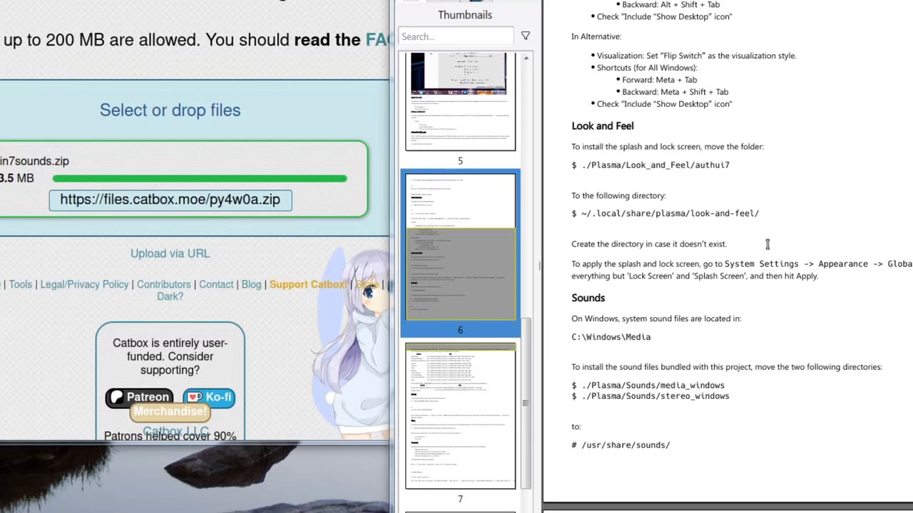
# Read the guide's Sounds section for the sound file locations, the folders to move and the notification sound assignments.
pyautogui.moveTo(586, 337)
pyautogui.mouseDown()
pyautogui.moveTo(690, 340)
pyautogui.moveTo(724, 320)
pyautogui.moveTo(571, 337)
pyautogui.mouseUp()
pyautogui.click(691, 340)
pyautogui.click(694, 336)
pyautogui.click(571, 336)
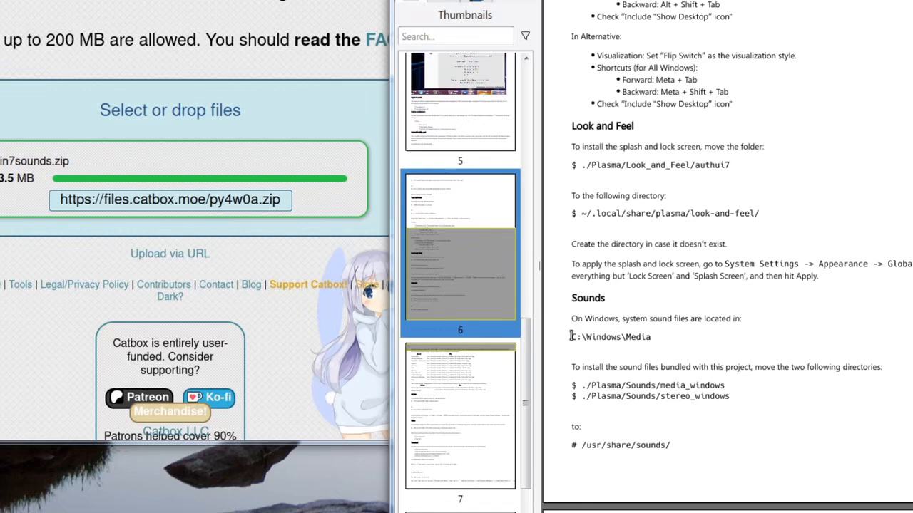
pyautogui.moveTo(572, 336); pyautogui.dragTo(752, 336)
pyautogui.click(752, 336)
pyautogui.moveTo(222, 0); pyautogui.dragTo(189, 3)
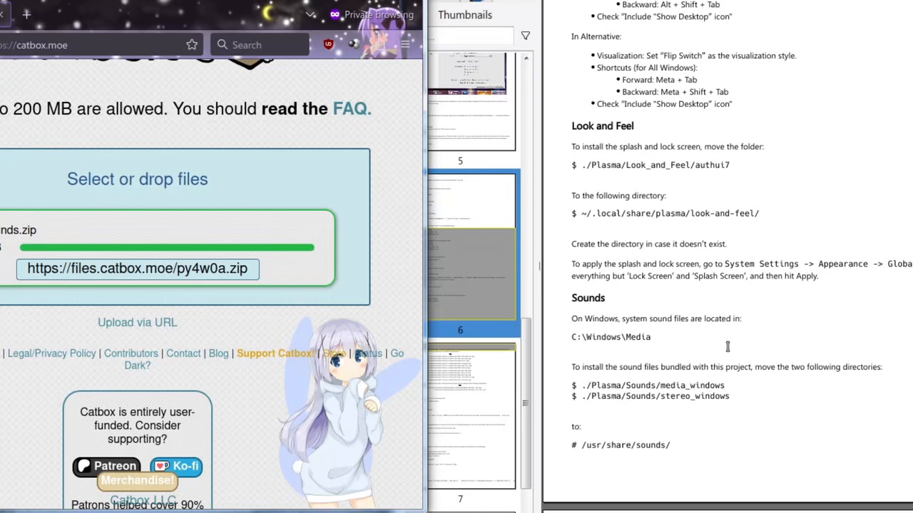
pyautogui.scroll(3, 92, 271)
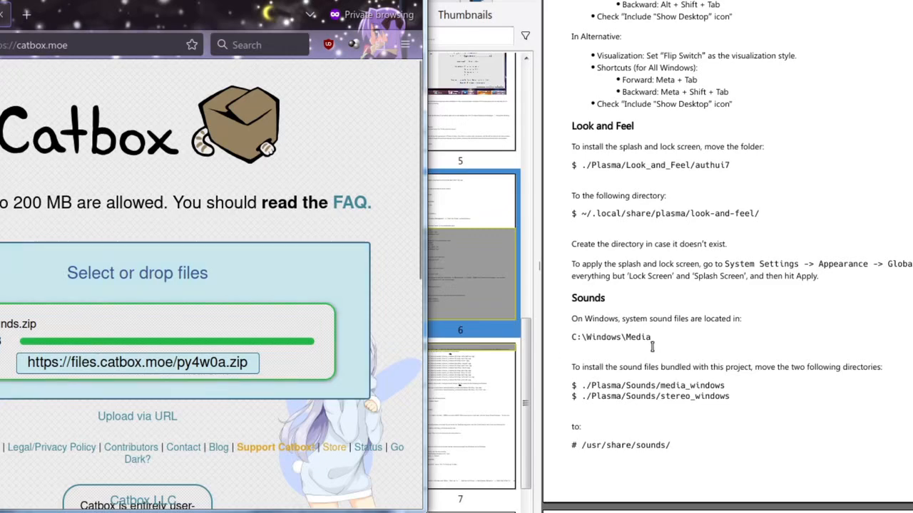
pyautogui.scroll(-10, 651, 346)
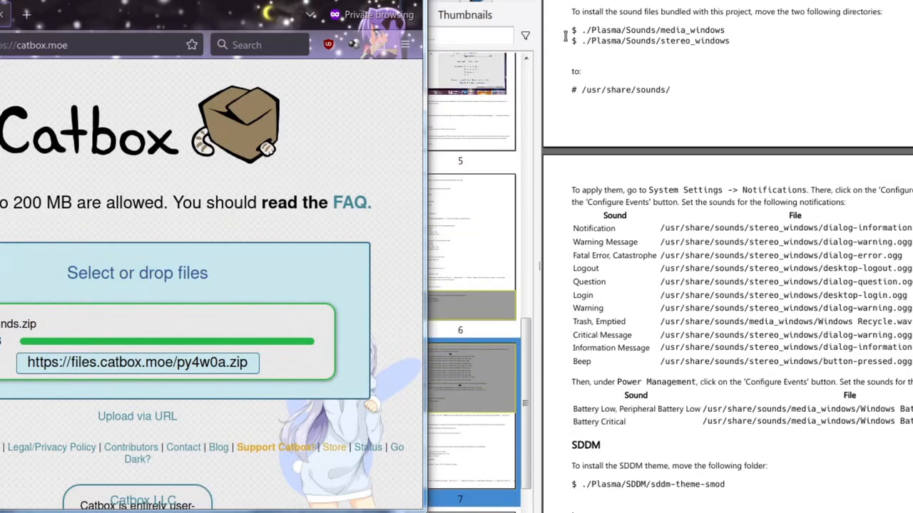
pyautogui.moveTo(585, 23); pyautogui.dragTo(742, 138)
pyautogui.moveTo(751, 236); pyautogui.dragTo(753, 355)
pyautogui.click(751, 357)
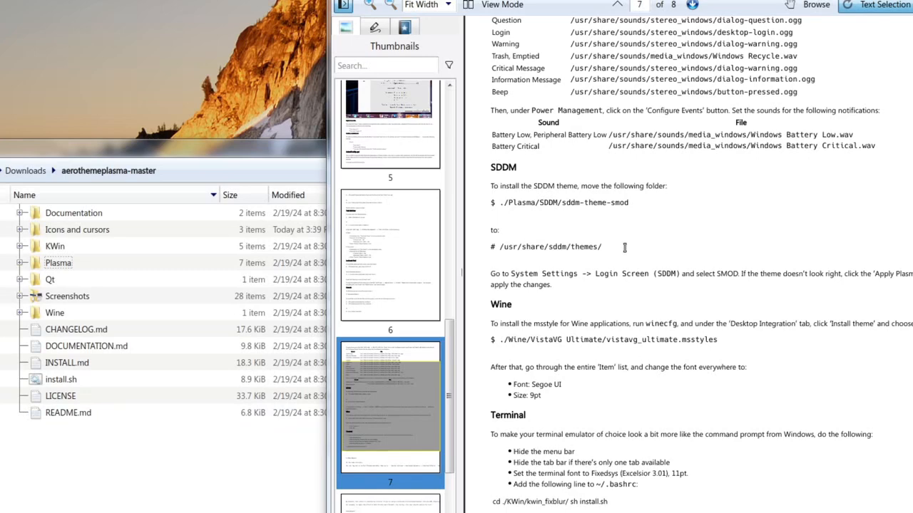
# In the file manager, open the Plasma/SDDM folder of aerothemeplasma-master.
pyautogui.doubleClick(58, 262)
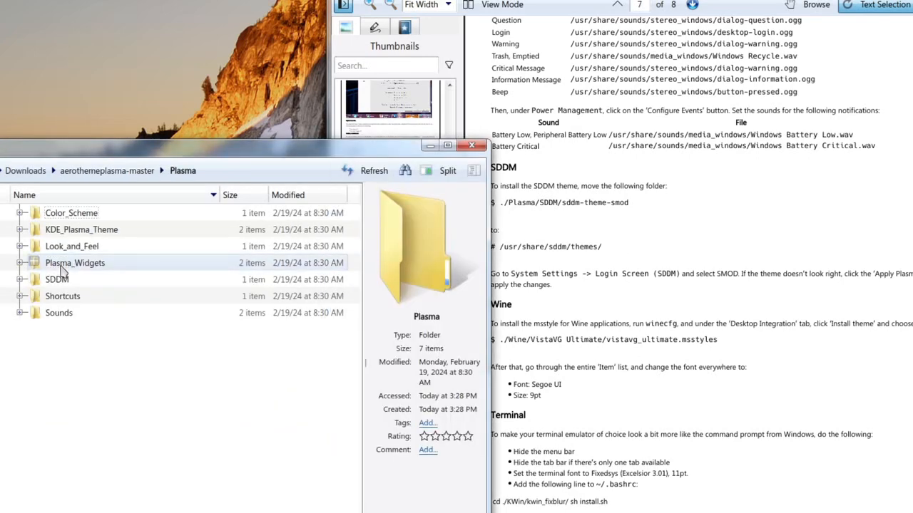
pyautogui.click(96, 284)
pyautogui.doubleClick(96, 283)
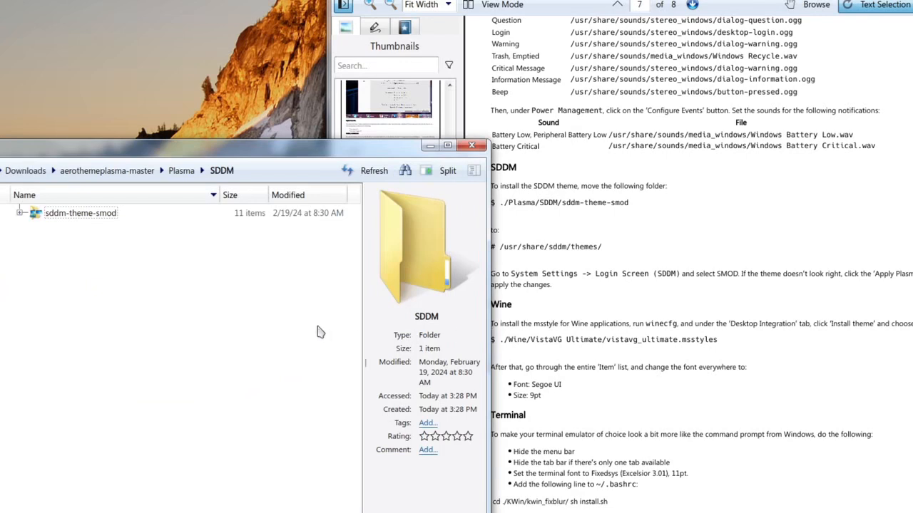
# Copy the path /usr/share/sddm/themes/ from the guide and open it in a new file manager tab.
pyautogui.click(661, 267)
pyautogui.moveTo(625, 247); pyautogui.dragTo(504, 249)
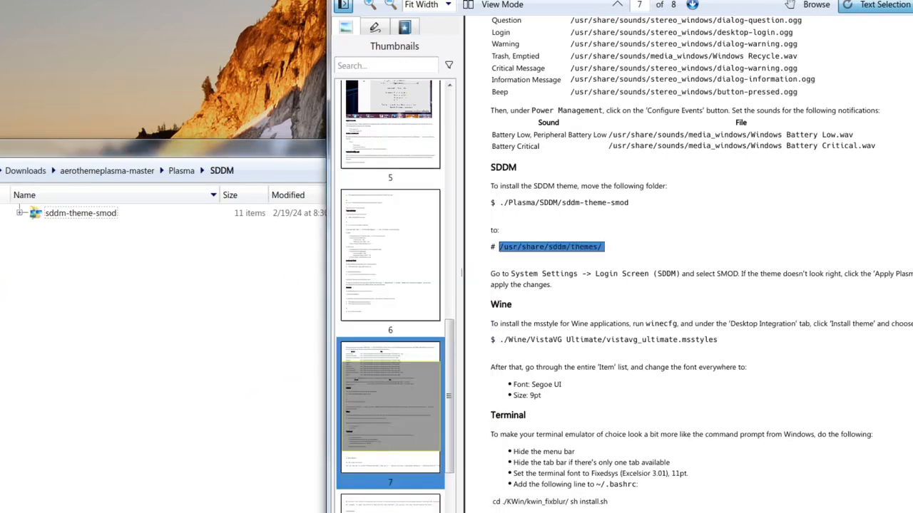
pyautogui.middleClick(26, 171)
pyautogui.click(85, 195)
pyautogui.click(99, 171)
pyautogui.hotkey('ctrl', 'a')
pyautogui.write('/usr/share/sddm/themes/')
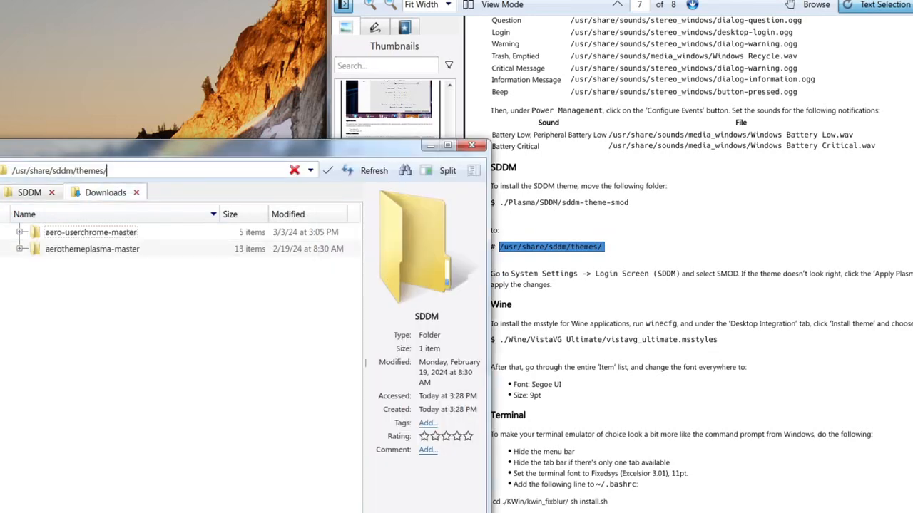
pyautogui.press('Return')
# Try to copy the sddm-theme-smod folder into /usr/share/sddm/themes/.
pyautogui.click(16, 193)
pyautogui.click(83, 239)
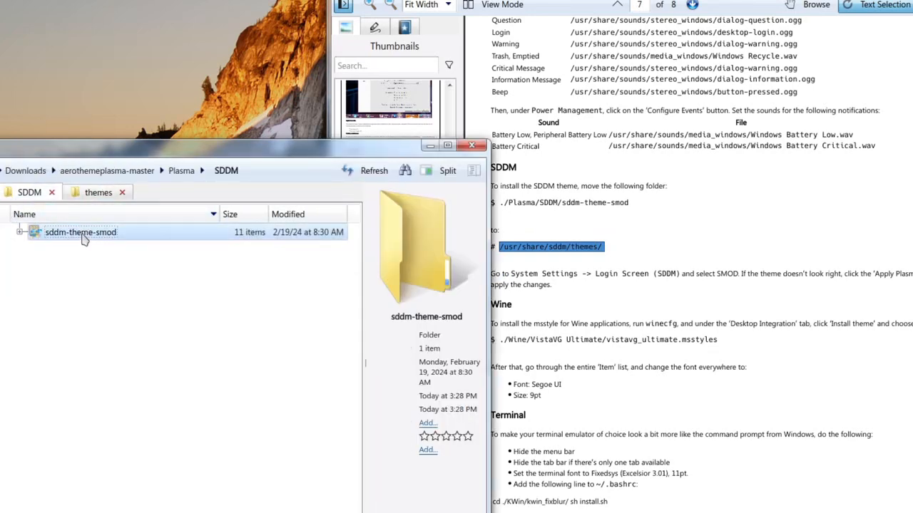
pyautogui.click(99, 192)
pyautogui.rightClick(132, 368)
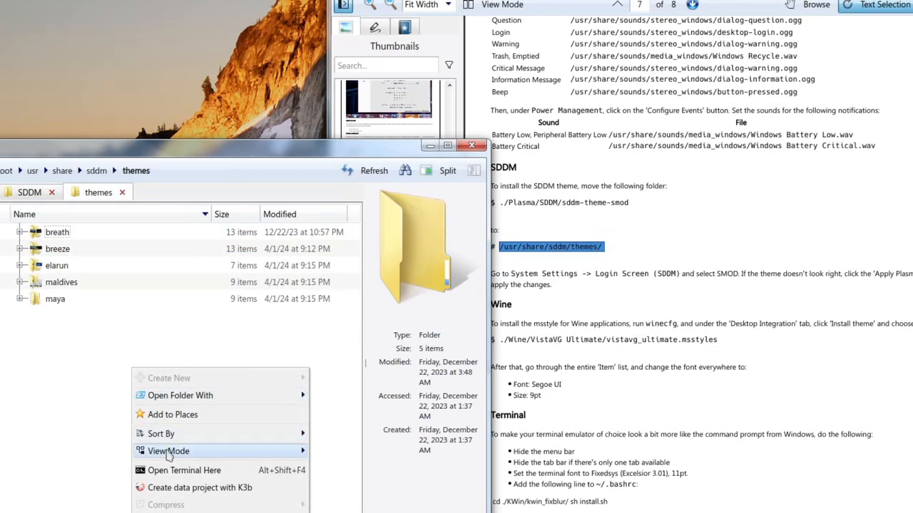
pyautogui.click(84, 324)
# Open a terminal in /usr/share/sddm/themes/ and copy that folder's path from the file manager.
pyautogui.rightClick(80, 345)
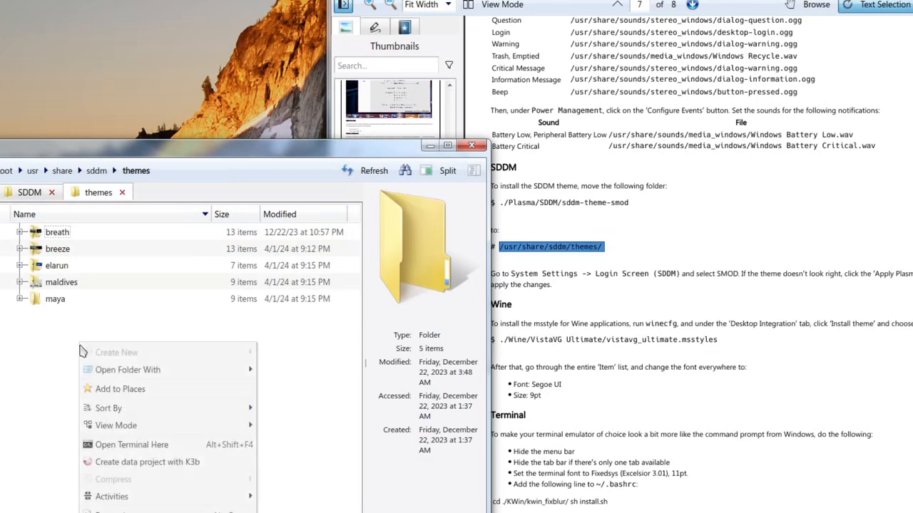
pyautogui.click(132, 445)
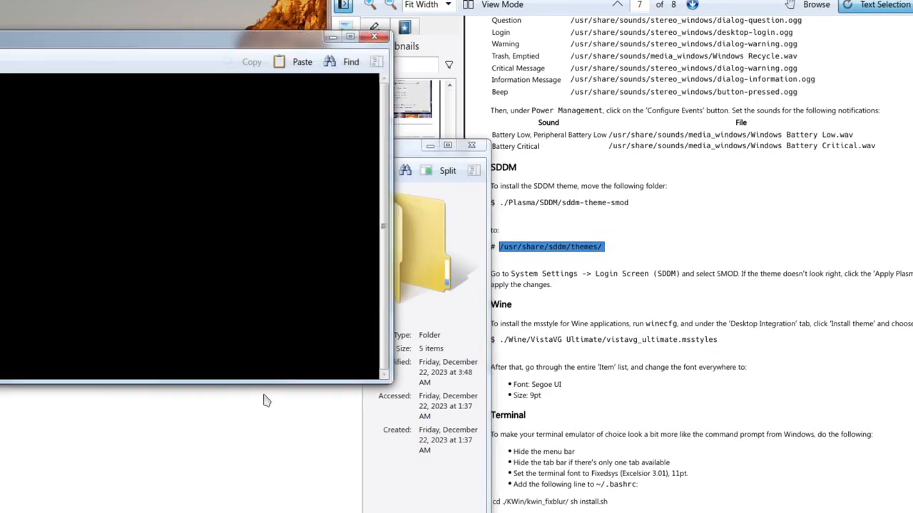
pyautogui.click(264, 401)
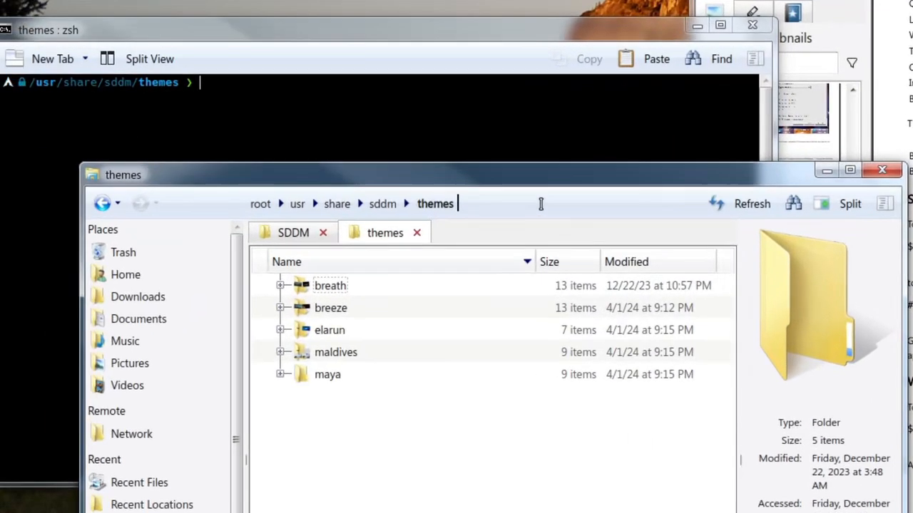
pyautogui.click(214, 171)
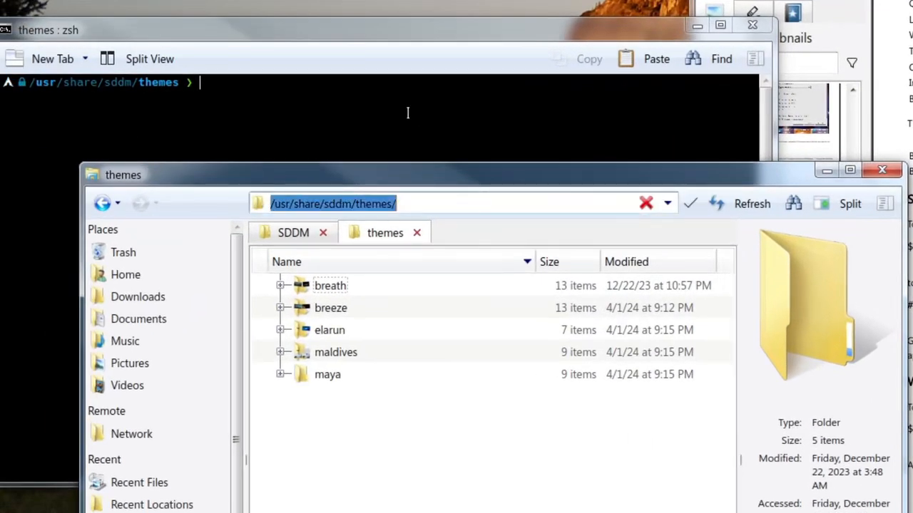
pyautogui.click(383, 99)
# Make the user account owner of "/usr/share/sddm/themes/" with sudo chown, entering the sudo password, and close the terminal.
pyautogui.write('sud')
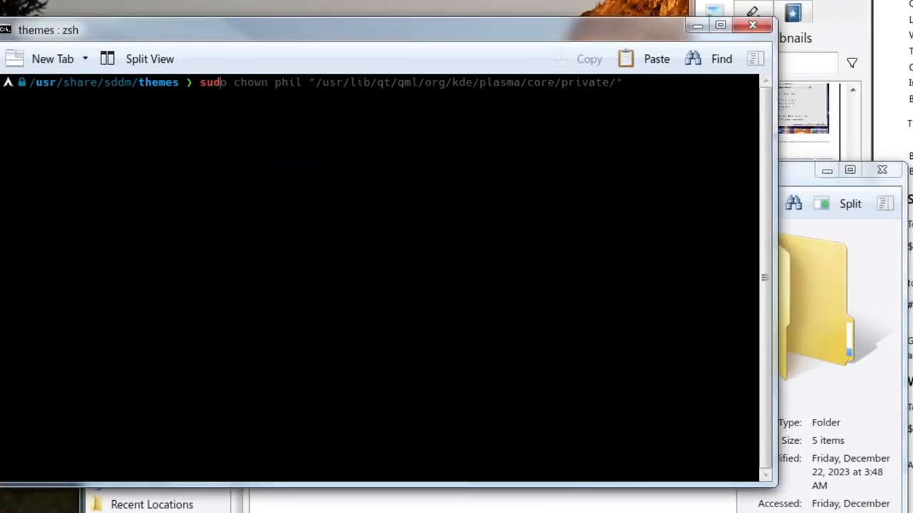
pyautogui.write('o chown phil "')
pyautogui.hotkey('ctrl', 'shift', 'v')
pyautogui.write('"')
pyautogui.press('Return')
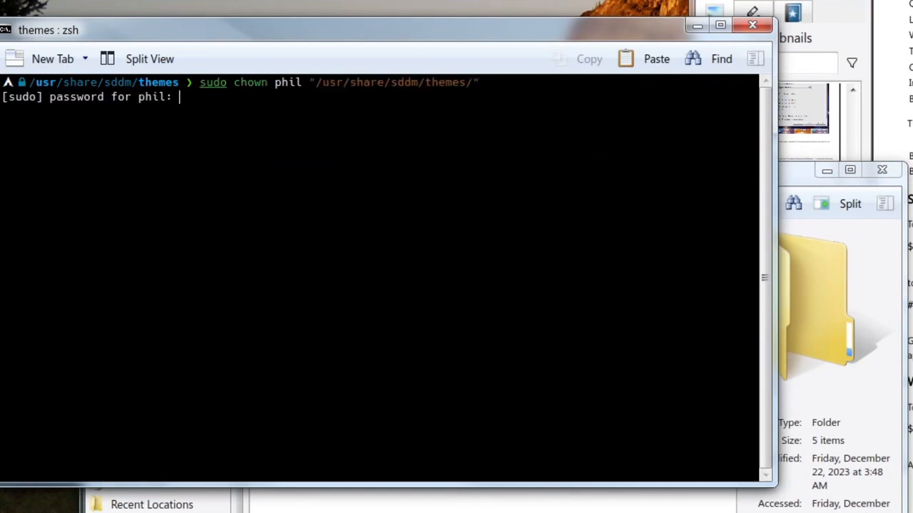
pyautogui.press('Return')
pyautogui.hotkey('alt', 'F4')
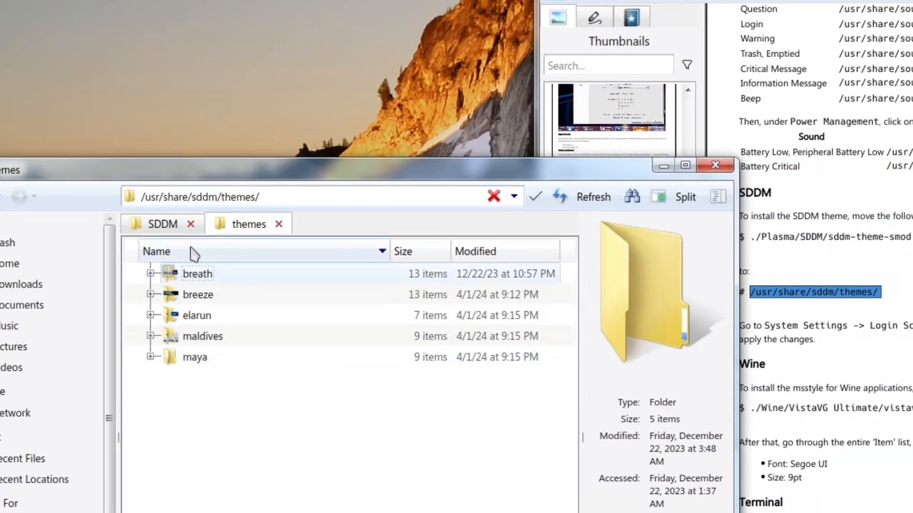
# Copy the sddm-theme-smod folder from SDDM and paste it into /usr/share/sddm/themes/.
pyautogui.click(294, 233)
pyautogui.click(352, 282)
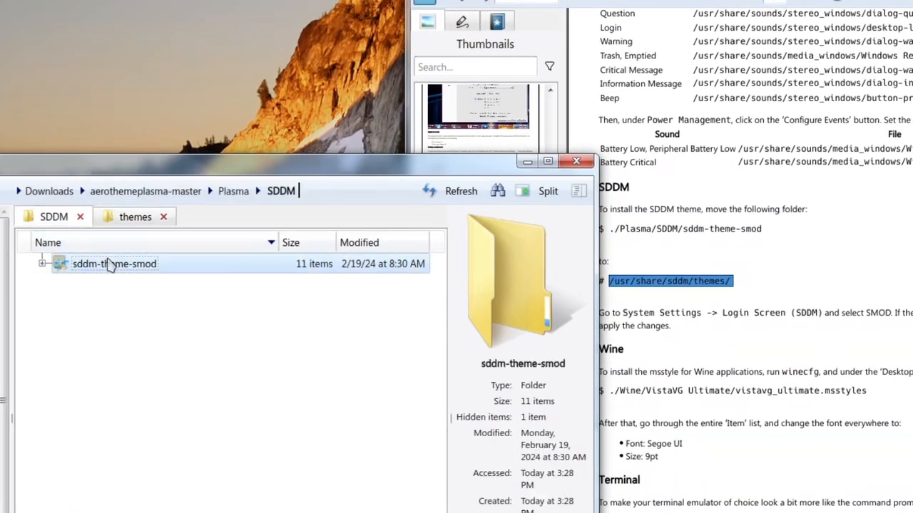
pyautogui.rightClick(355, 284)
pyautogui.click(149, 381)
pyautogui.click(136, 217)
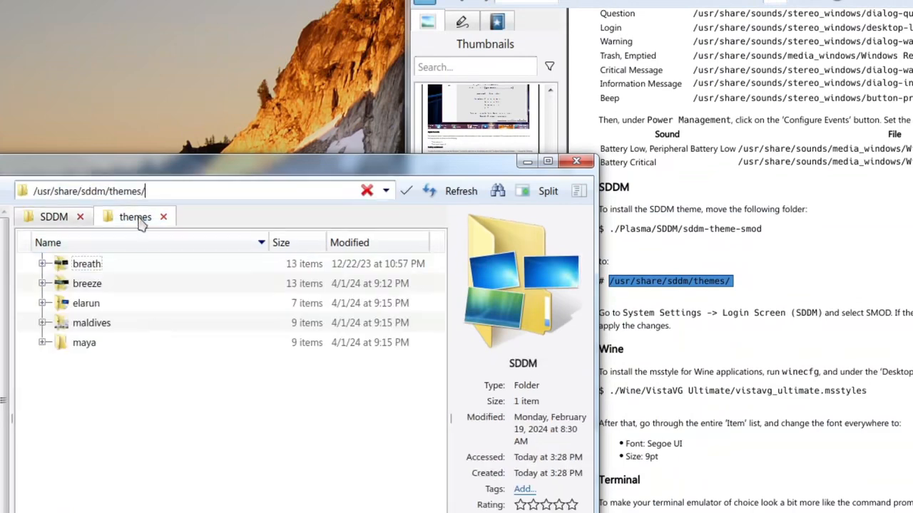
pyautogui.rightClick(162, 387)
pyautogui.click(196, 440)
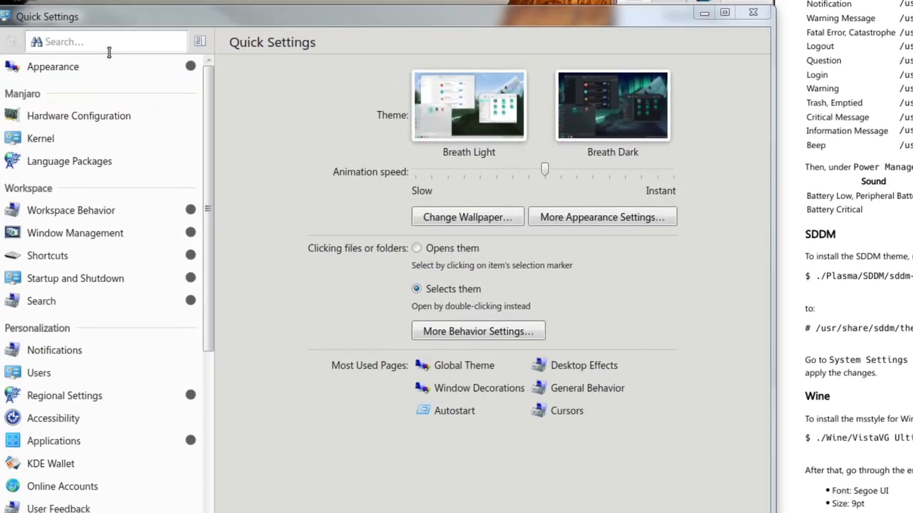
# In System Settings, search for "login sc", open Login Screen (SDDM) and apply the SMOD theme.
pyautogui.click(109, 52)
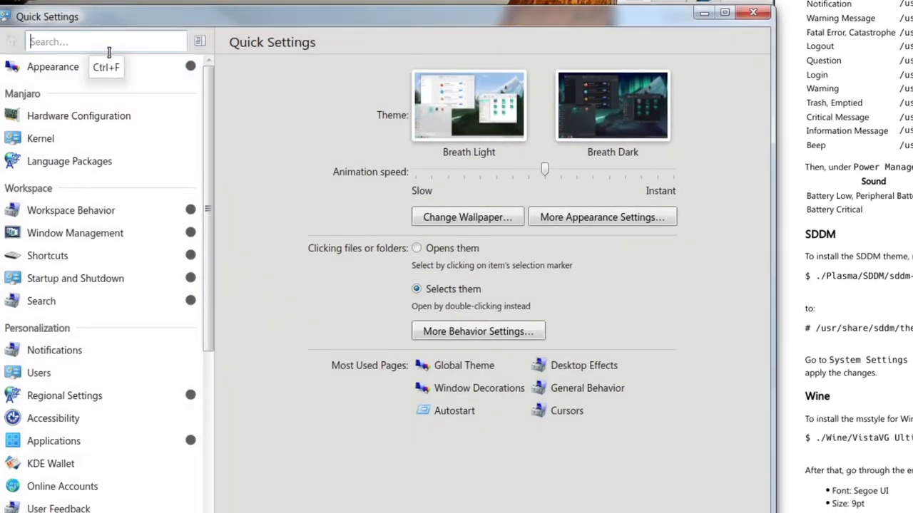
pyautogui.write('login sc')
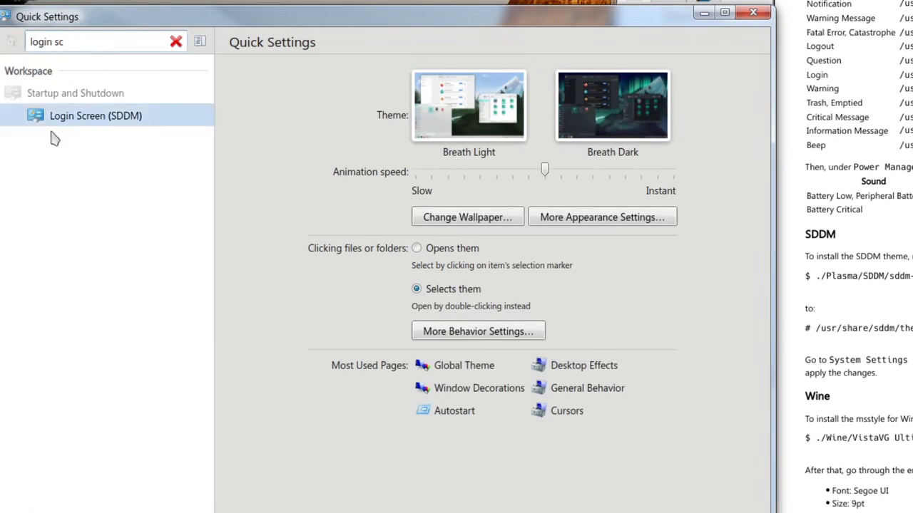
pyautogui.click(76, 117)
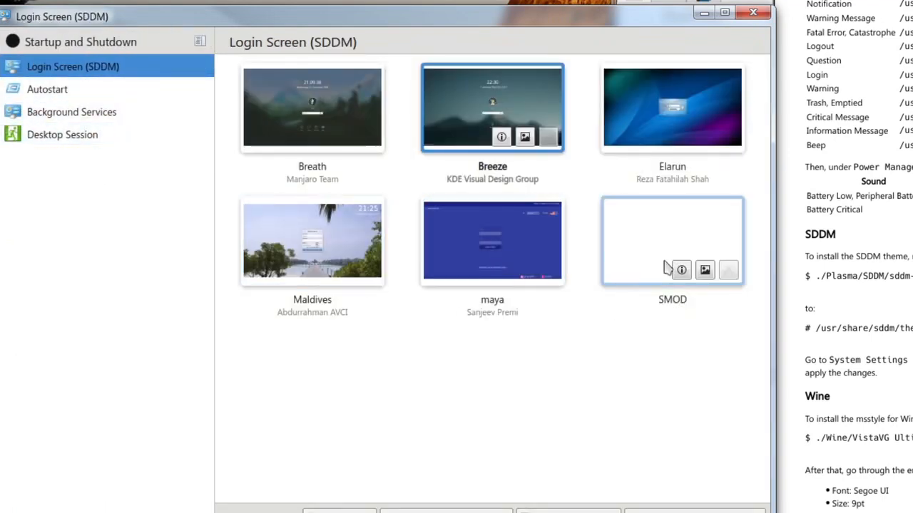
pyautogui.click(661, 229)
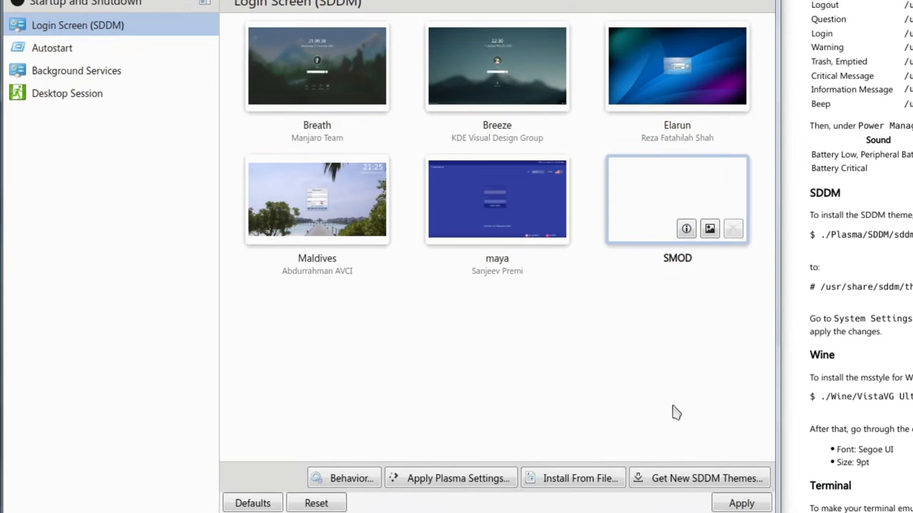
pyautogui.click(739, 504)
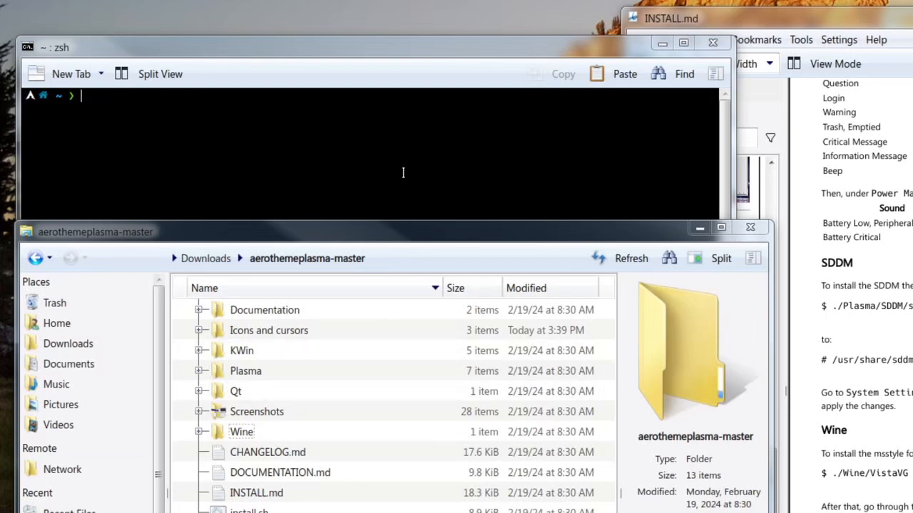
# Run winecfg in the terminal and show the Desktop Integration settings of the Wine configuration.
pyautogui.click(398, 167)
pyautogui.write('winecfg')
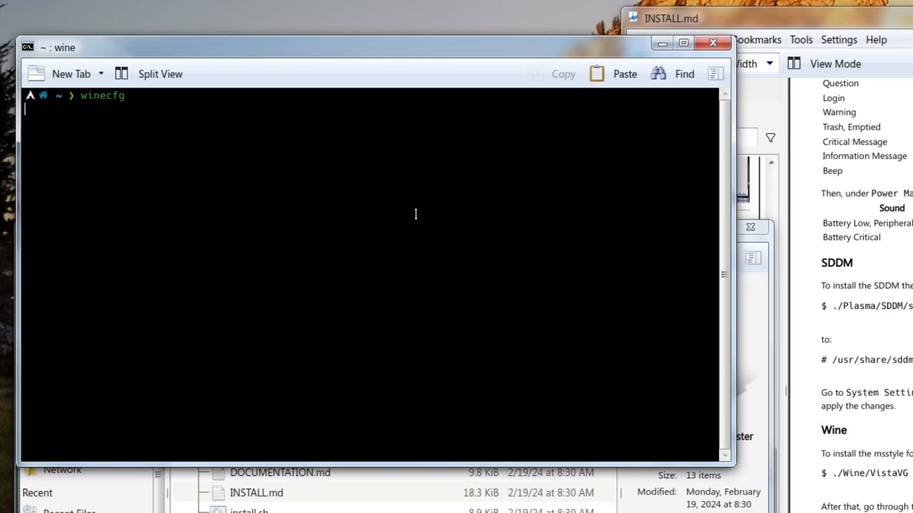
pyautogui.moveTo(103, 0); pyautogui.dragTo(340, 228)
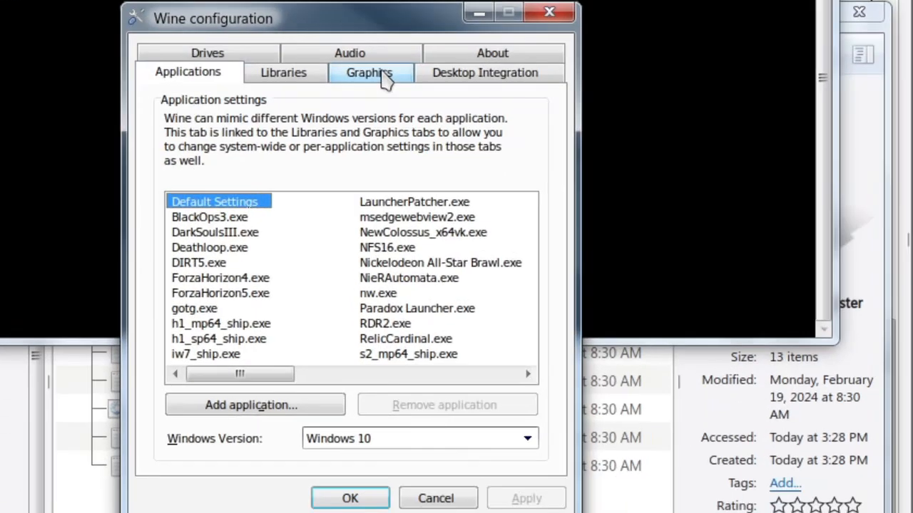
pyautogui.click(409, 276)
pyautogui.click(474, 80)
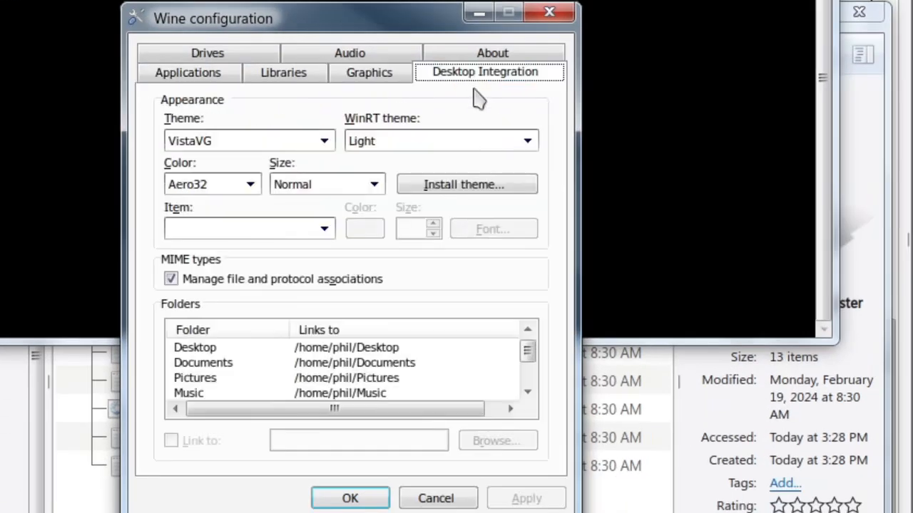
# Install the Wine theme file vistavg_ultimate.msstyles from the VistaVG Ultimate folder, replacing the existing copy.
pyautogui.click(442, 189)
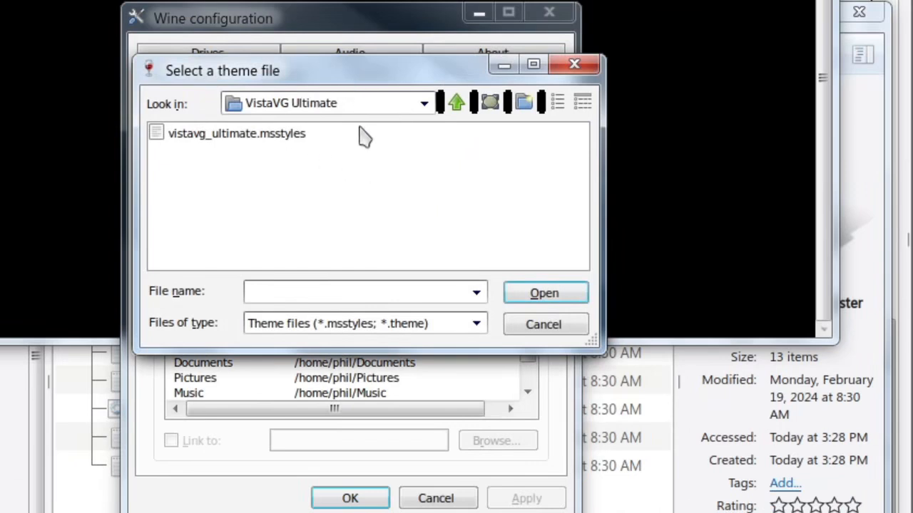
pyautogui.click(424, 103)
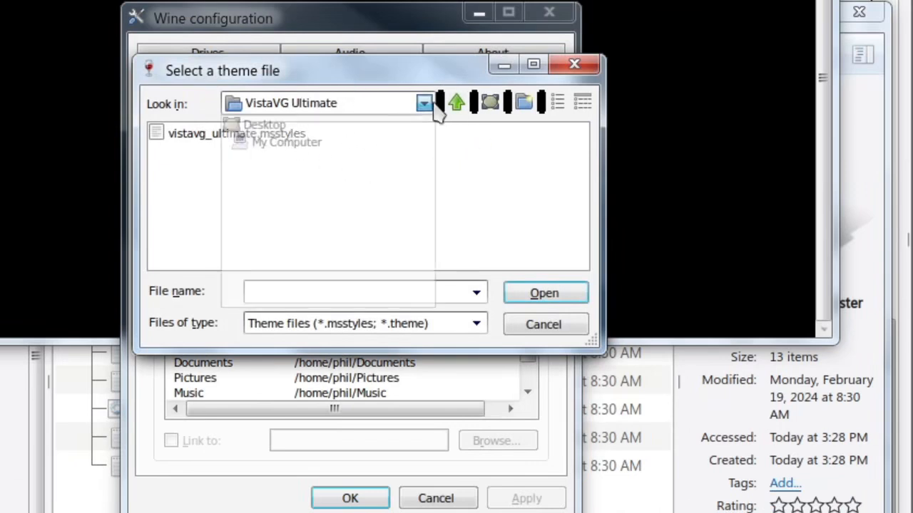
pyautogui.click(435, 104)
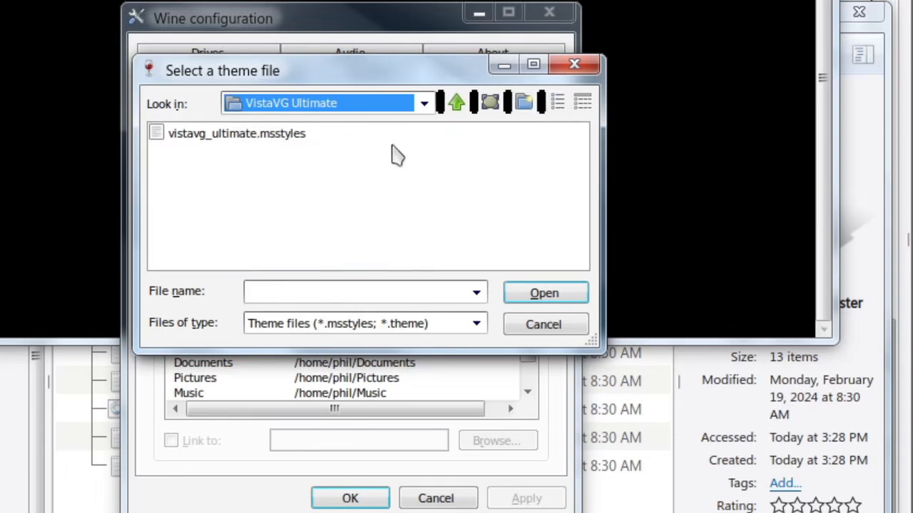
pyautogui.click(241, 136)
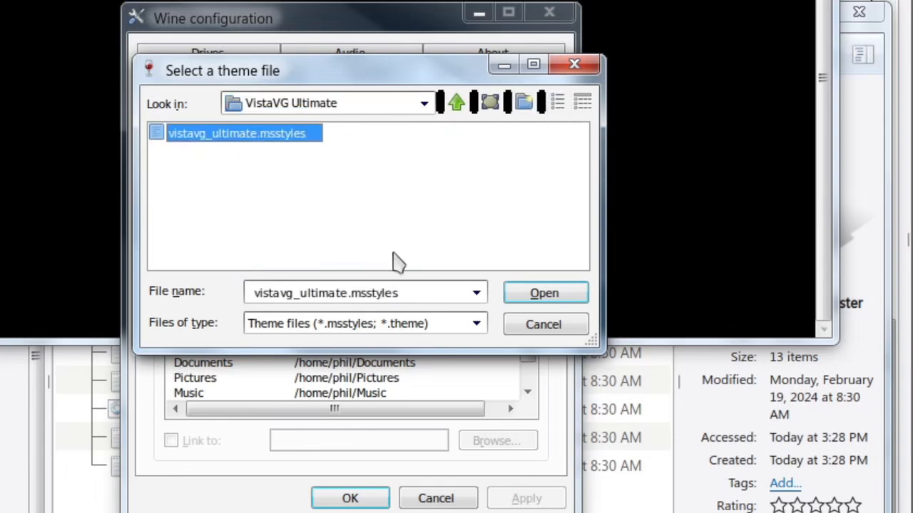
pyautogui.click(543, 298)
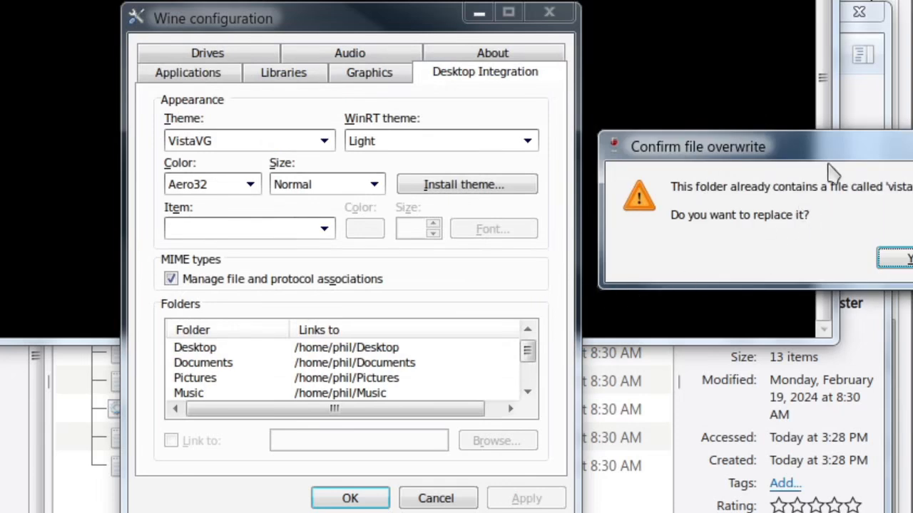
pyautogui.click(898, 259)
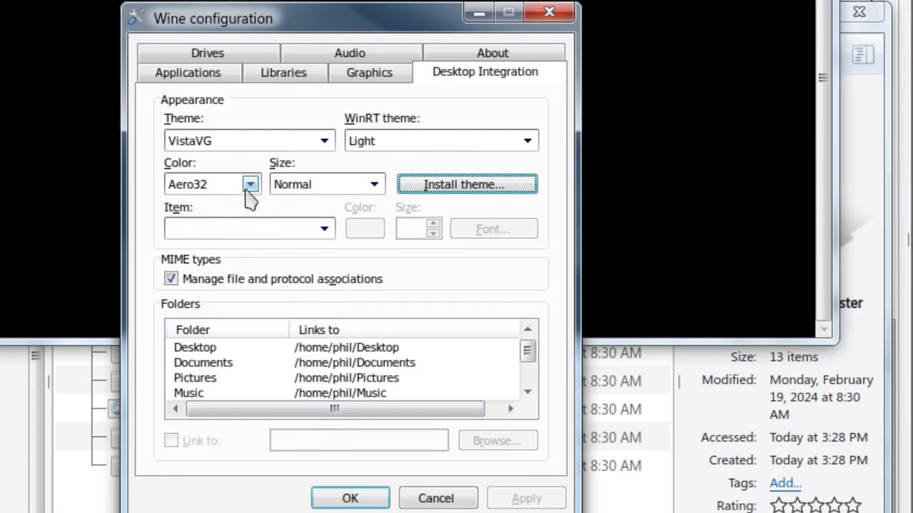
# Check the Wine color scheme choices and go through the Active Title Bar, Active Border and Active Title Bar Gradient items.
pyautogui.click(249, 181)
pyautogui.click(248, 182)
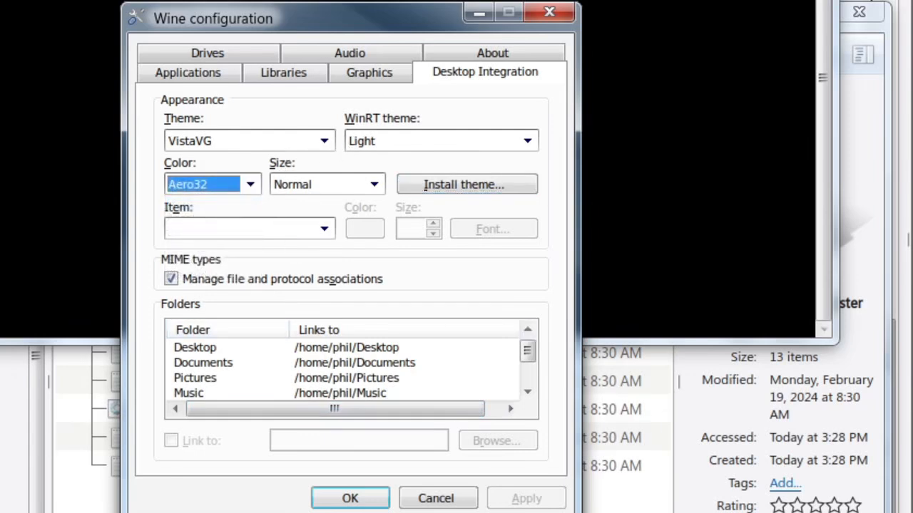
pyautogui.click(324, 228)
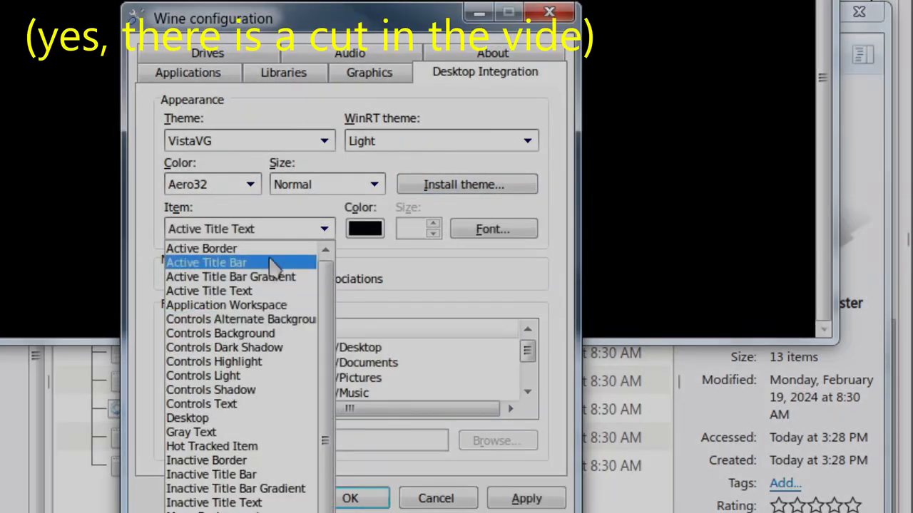
pyautogui.click(269, 262)
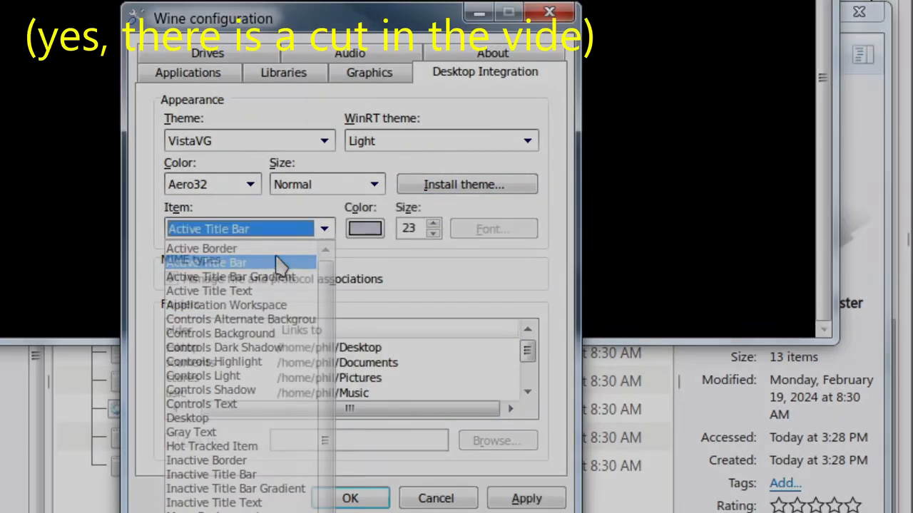
pyautogui.scroll(1, 266, 246)
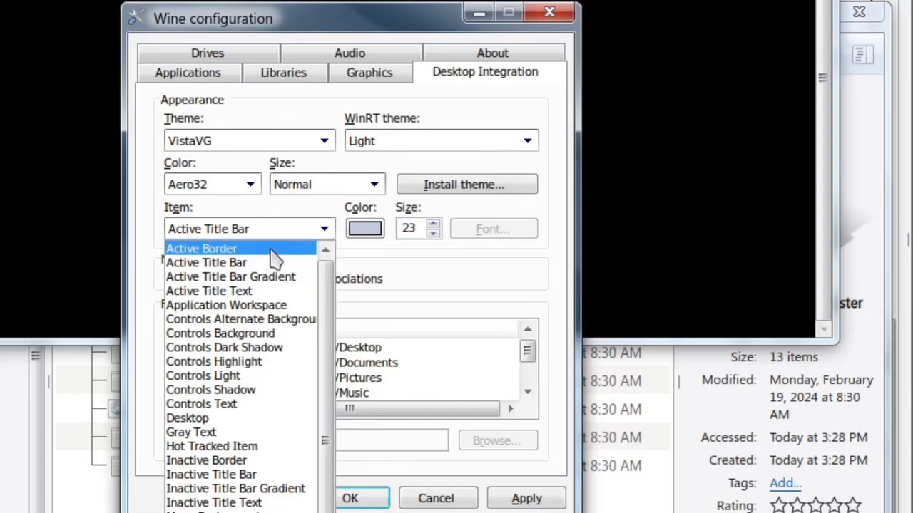
pyautogui.click(264, 249)
pyautogui.click(180, 230)
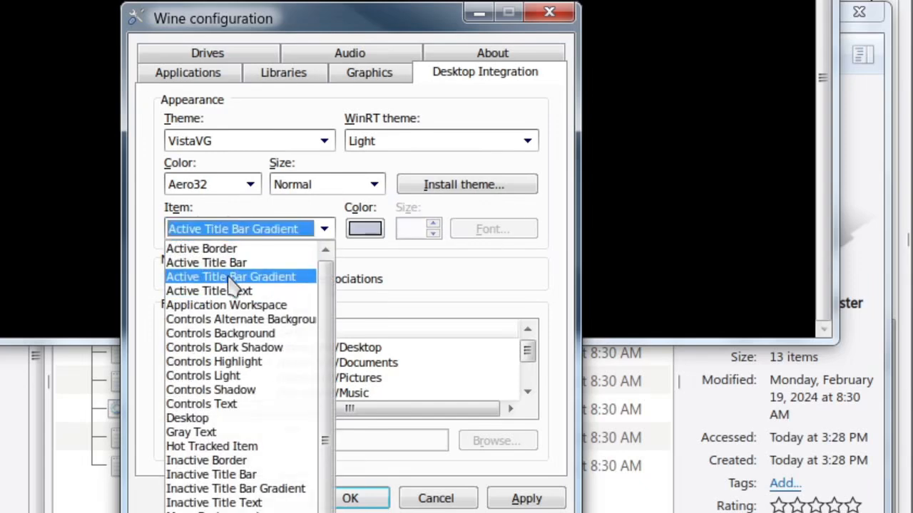
pyautogui.click(235, 276)
# Set the Active Title Text font to Segoe UI, Regular, size 9, and go back to the list of appearance items.
pyautogui.click(313, 236)
pyautogui.scroll(1, 282, 299)
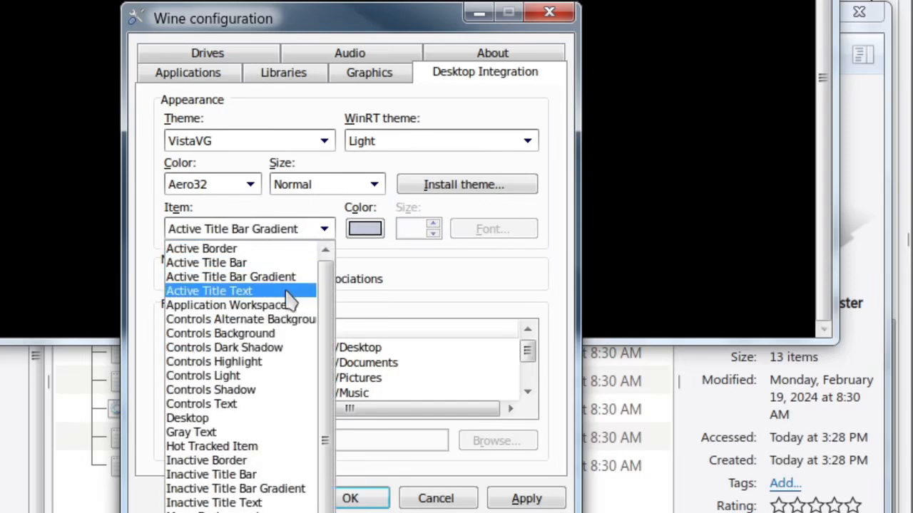
pyautogui.click(287, 292)
pyautogui.click(473, 233)
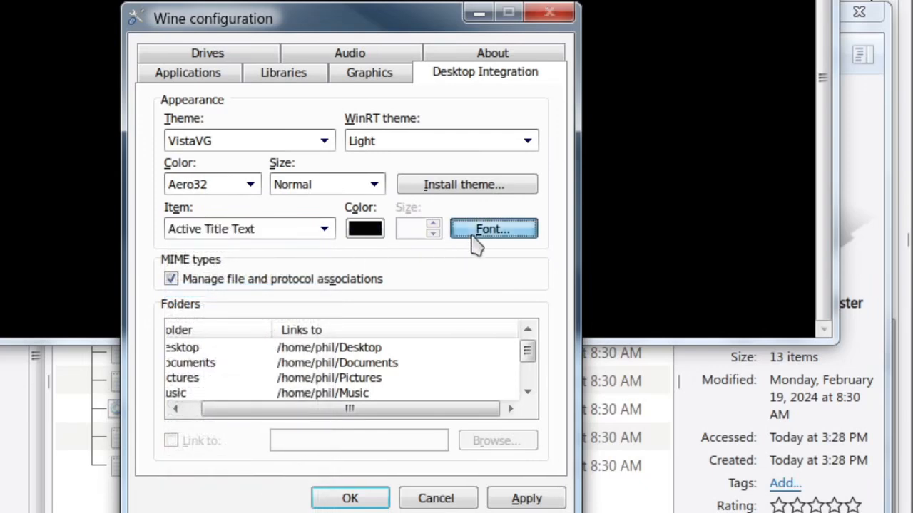
pyautogui.click(247, 252)
pyautogui.write('s')
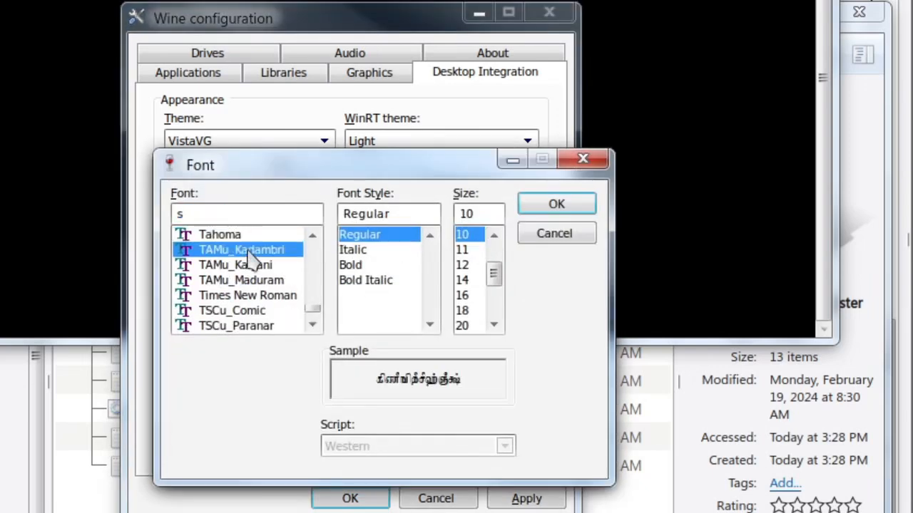
pyautogui.write('eg')
pyautogui.click(258, 238)
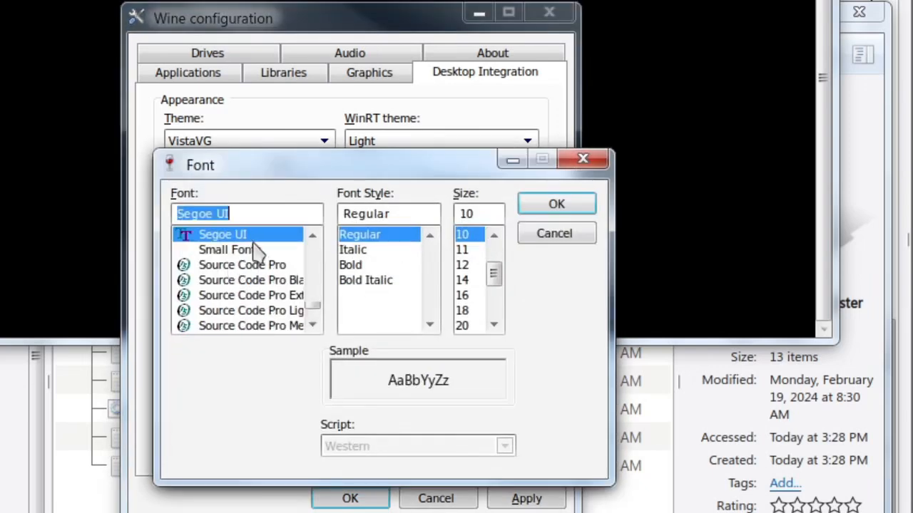
pyautogui.scroll(1, 471, 257)
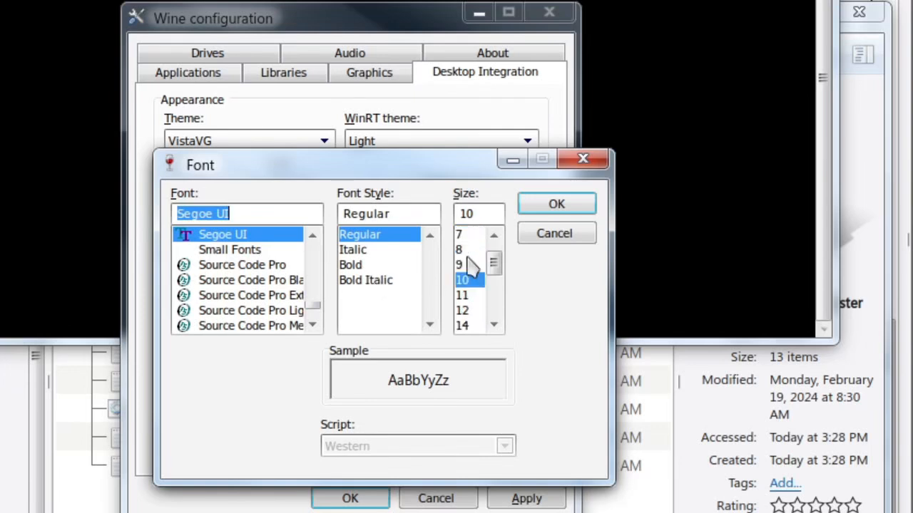
pyautogui.click(465, 265)
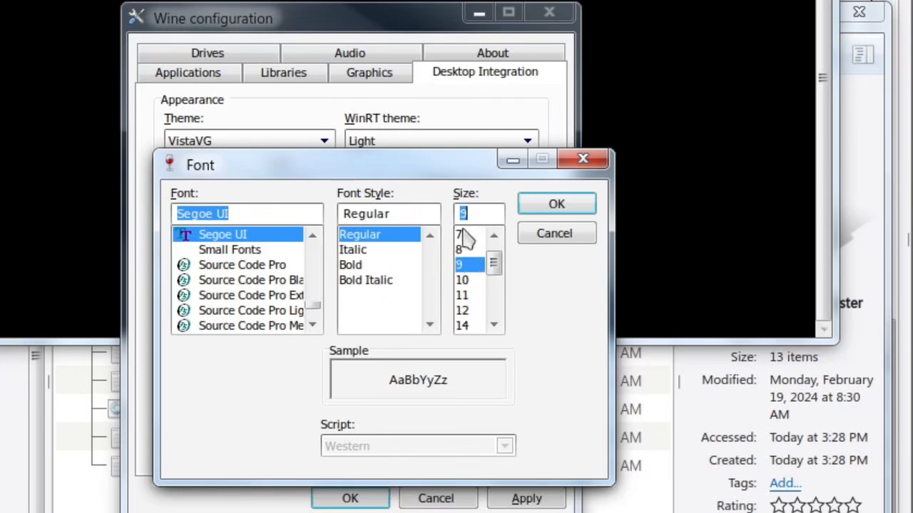
pyautogui.click(558, 206)
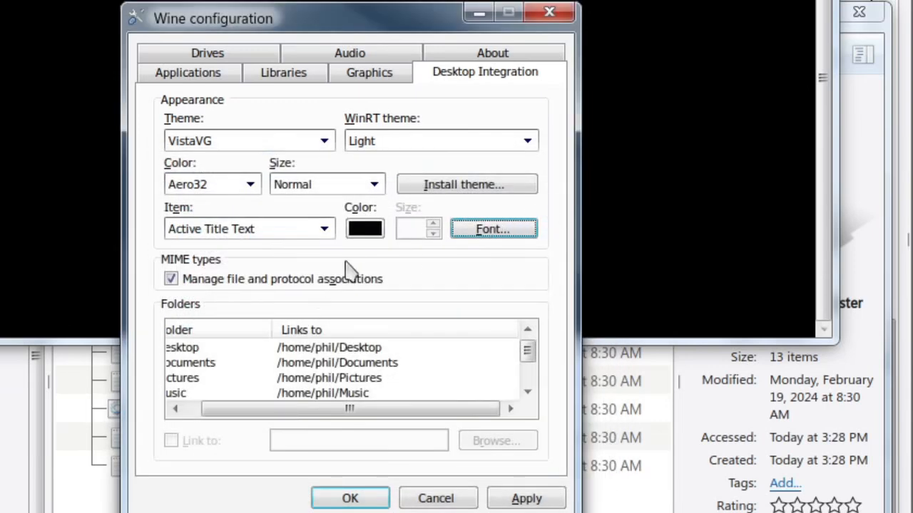
pyautogui.click(324, 229)
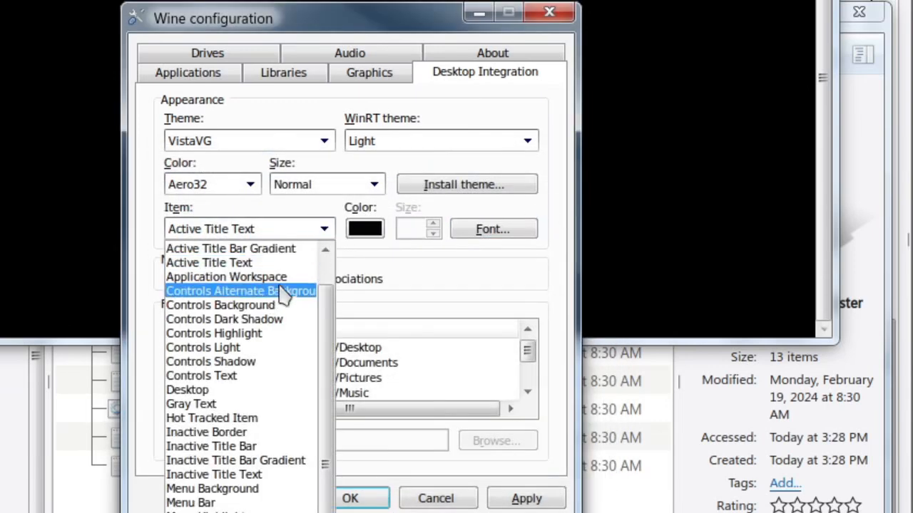
pyautogui.click(261, 376)
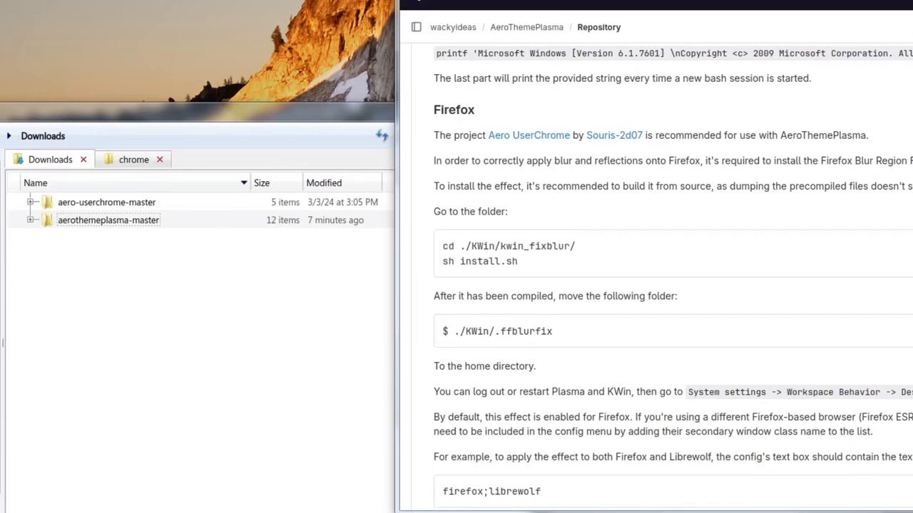
# Open the KWin folder in aerothemeplasma-master and start a terminal in its kwin_reflect subfolder.
pyautogui.doubleClick(221, 225)
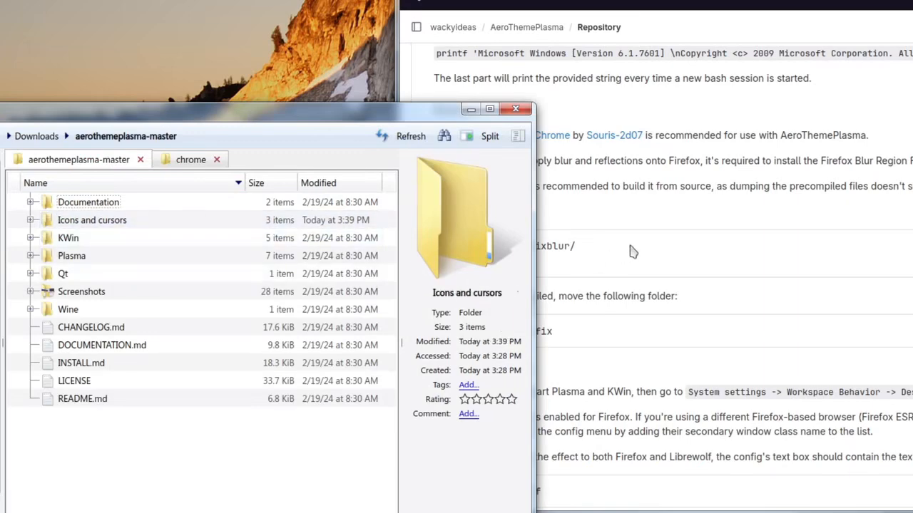
pyautogui.click(631, 246)
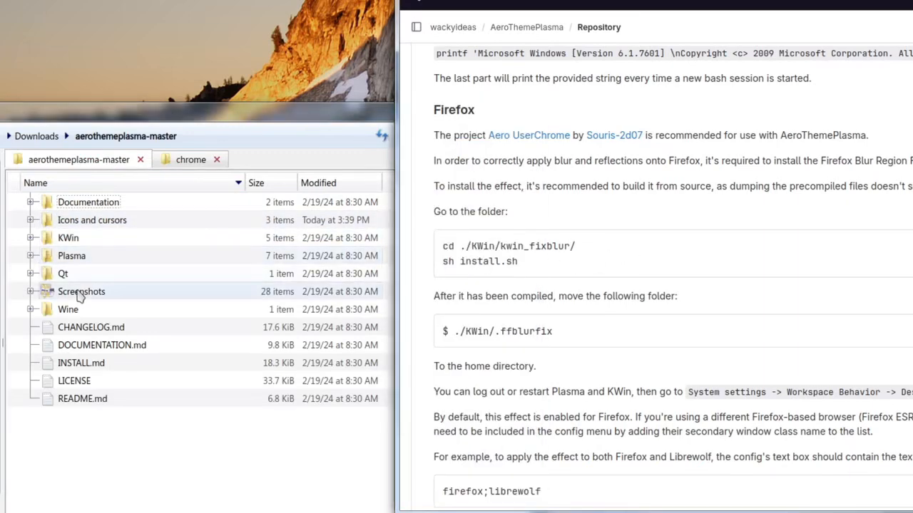
pyautogui.doubleClick(50, 239)
pyautogui.doubleClick(110, 240)
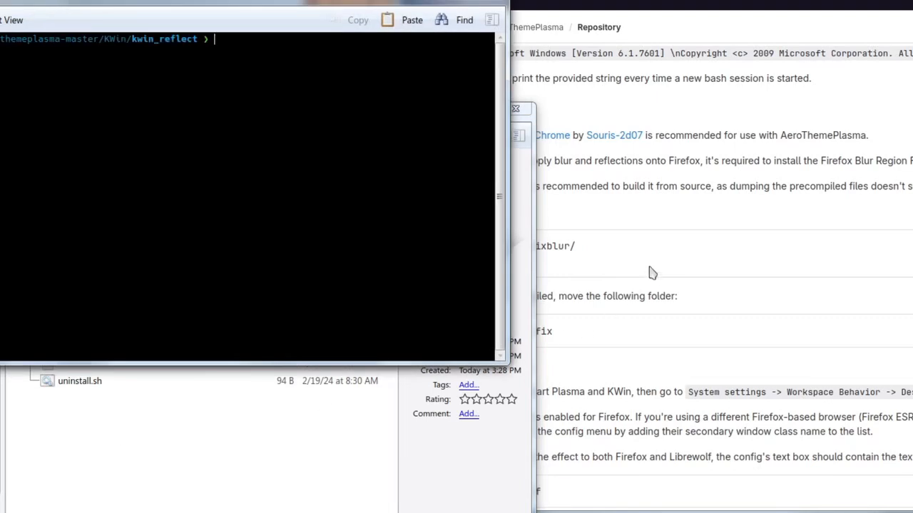
pyautogui.click(653, 271)
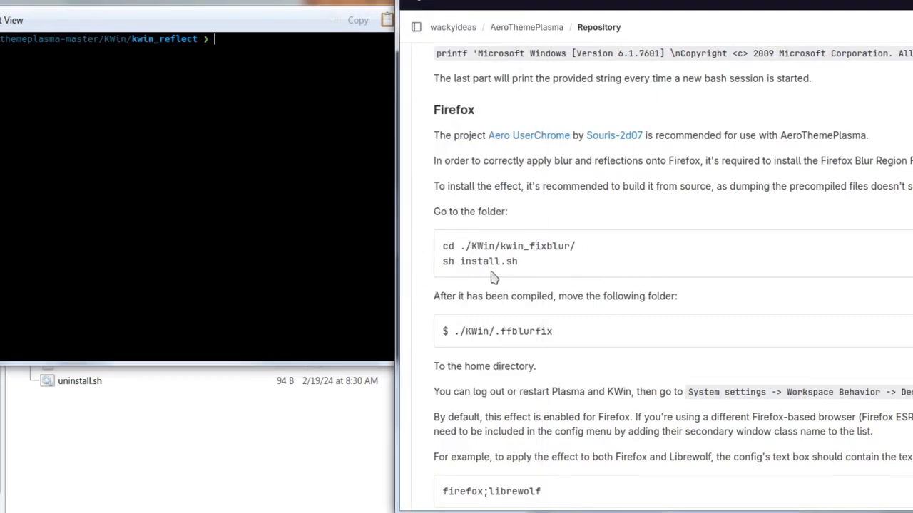
pyautogui.moveTo(517, 262); pyautogui.dragTo(438, 265)
pyautogui.write('sh install.sh')
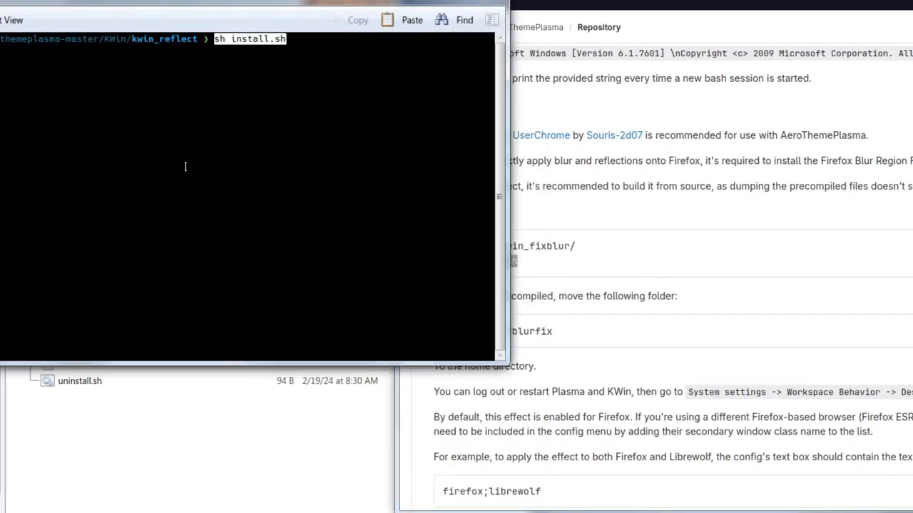
pyautogui.press('BackSpace')
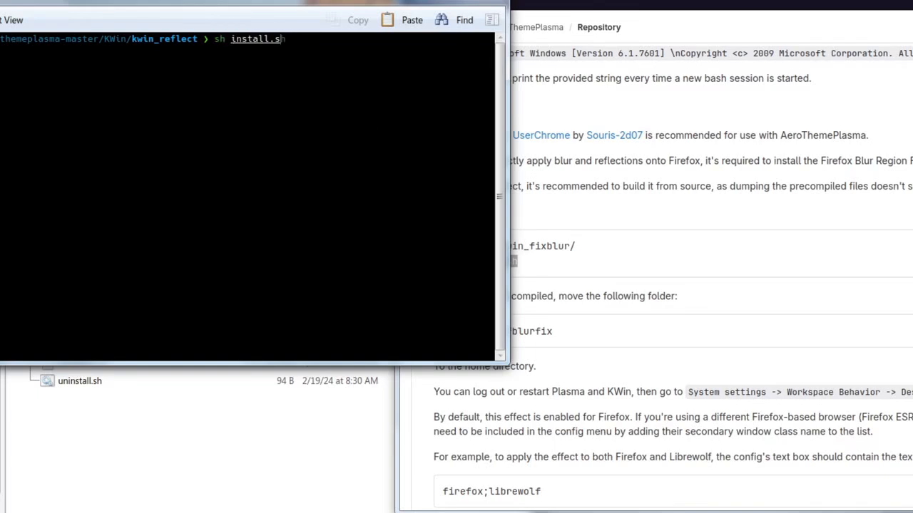
pyautogui.press('BackSpace')
pyautogui.press('BackSpace')
pyautogui.press('BackSpace')
pyautogui.press('BackSpace')
pyautogui.press('BackSpace')
pyautogui.press('BackSpace')
pyautogui.press('BackSpace')
pyautogui.press('BackSpace')
pyautogui.press('BackSpace')
pyautogui.press('BackSpace')
pyautogui.press('BackSpace')
pyautogui.press('BackSpace')
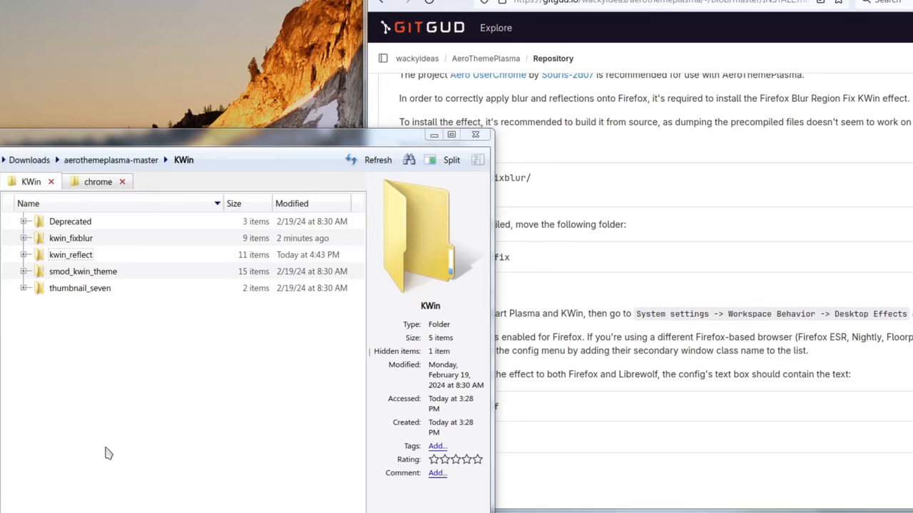
# Show hidden files in the KWin folder and move the .ffblurfix folder to the home directory.
pyautogui.click(107, 453)
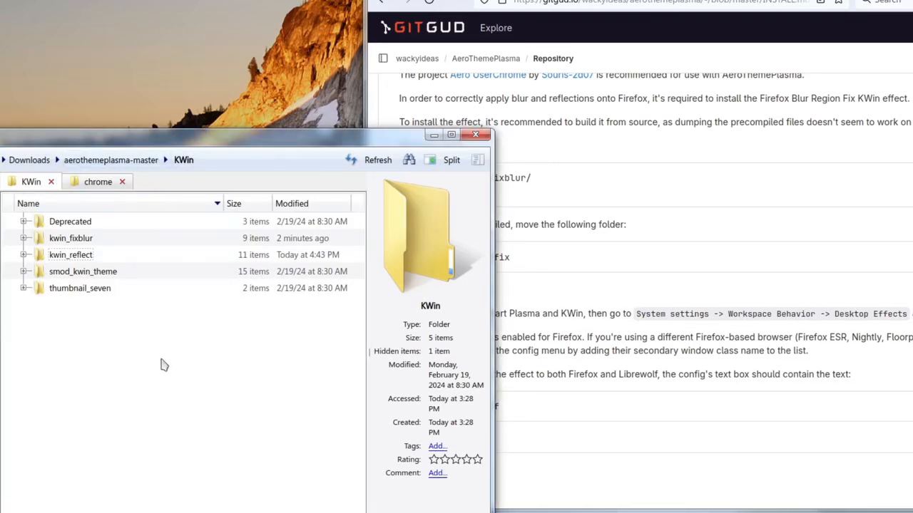
pyautogui.hotkey('ctrl', 'h')
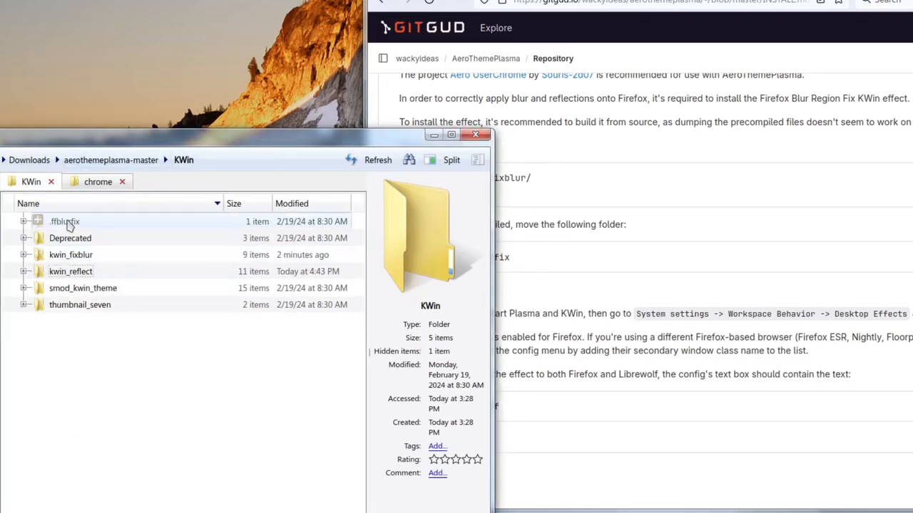
pyautogui.click(71, 223)
pyautogui.hotkey('ctrl', 'x')
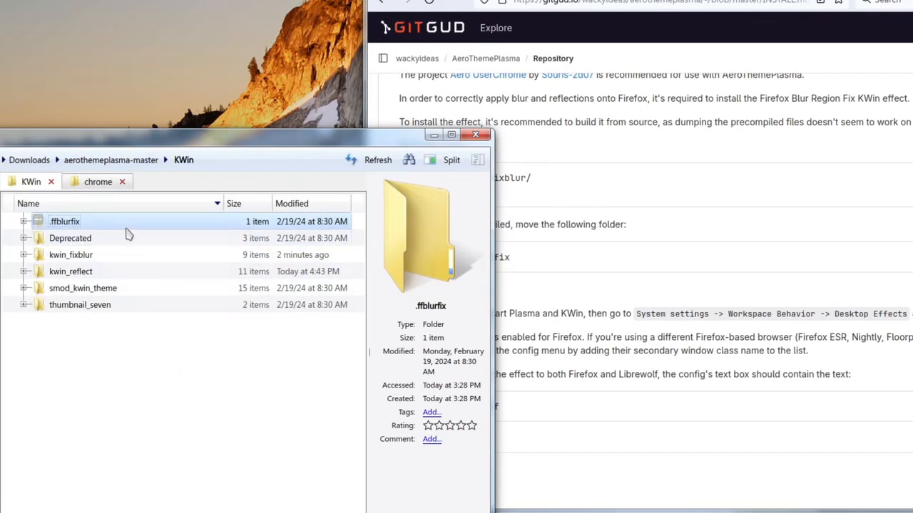
pyautogui.moveTo(74, 227); pyautogui.dragTo(0, 330)
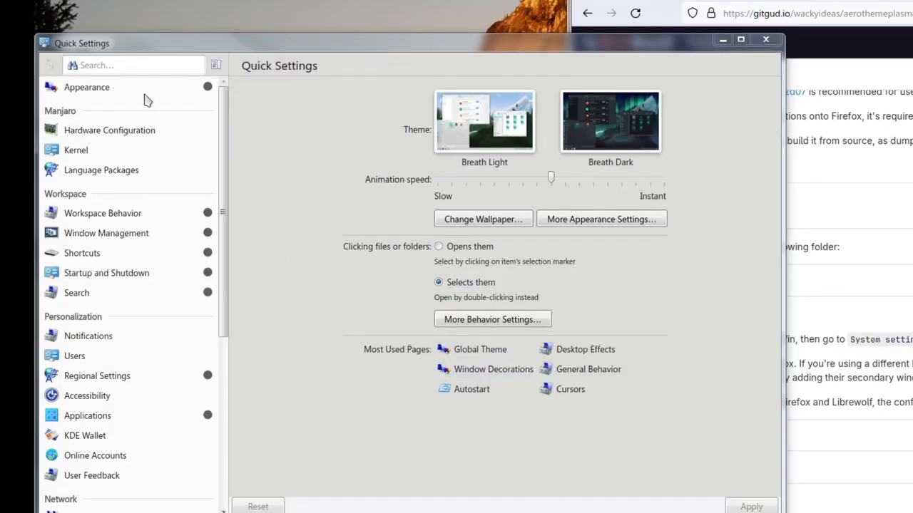
# Search the system settings for "desktop ef" and open the Desktop Effects page.
pyautogui.click(147, 66)
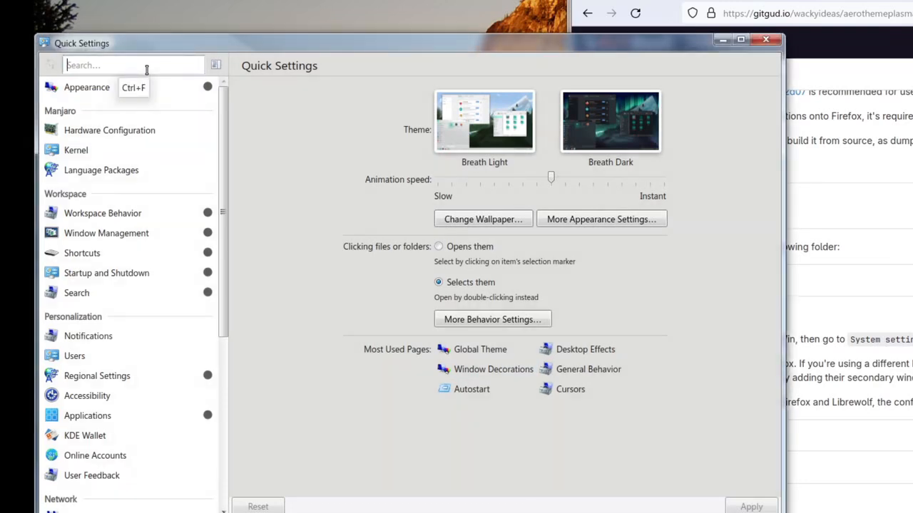
pyautogui.write('desktop')
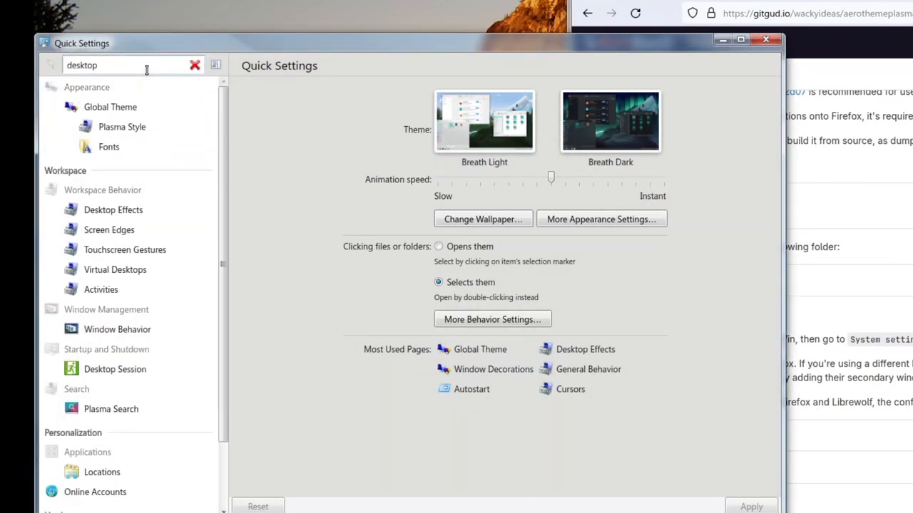
pyautogui.write(' ef')
pyautogui.click(112, 121)
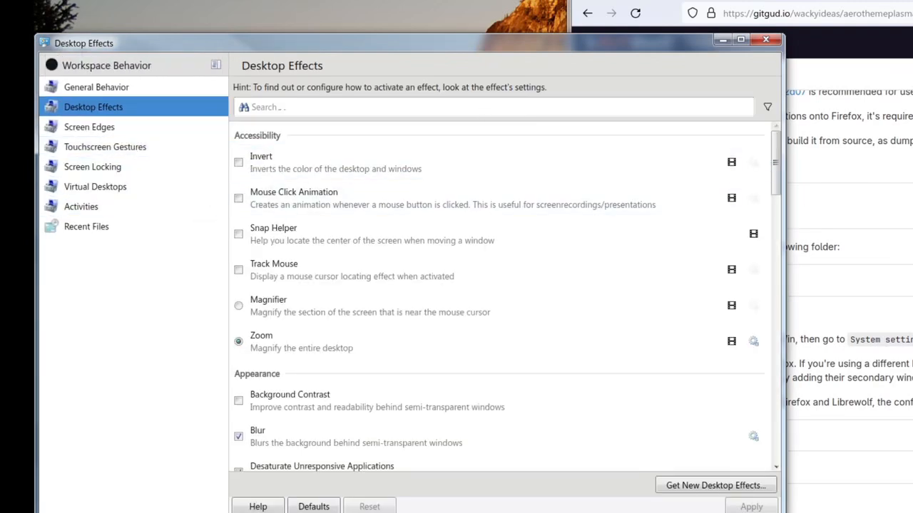
# Search the desktop effects for "blur" and locate the Firefox Blur Region Fix effect.
pyautogui.click(900, 225)
pyautogui.click(413, 107)
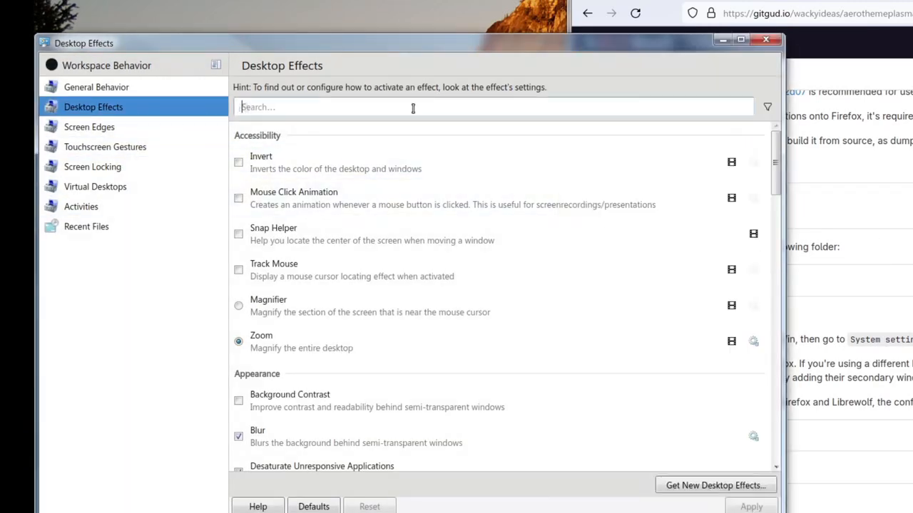
pyautogui.write('ffbl')
pyautogui.press('BackSpace')
pyautogui.press('BackSpace')
pyautogui.press('BackSpace')
pyautogui.press('BackSpace')
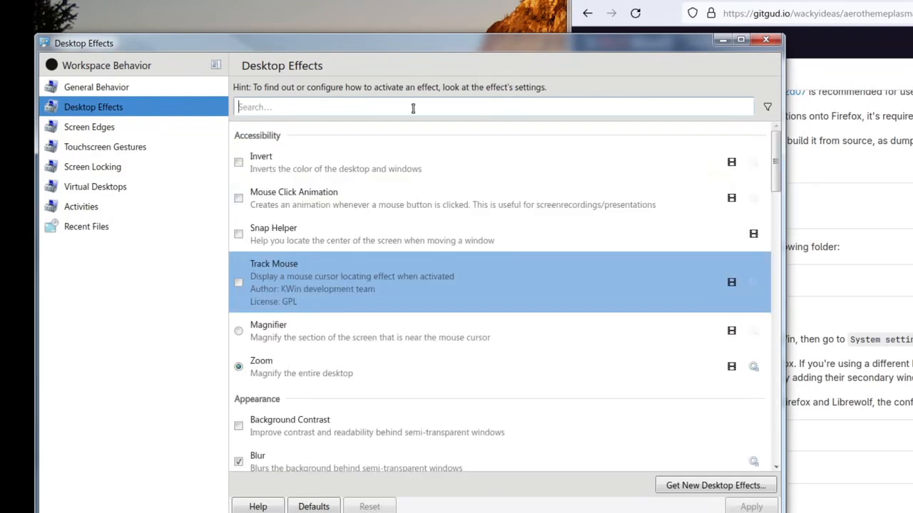
pyautogui.write('blur')
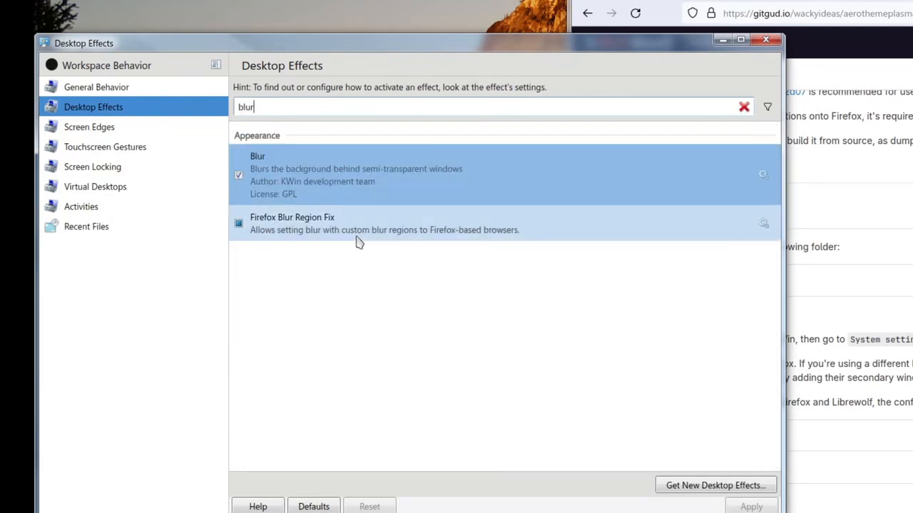
pyautogui.click(376, 236)
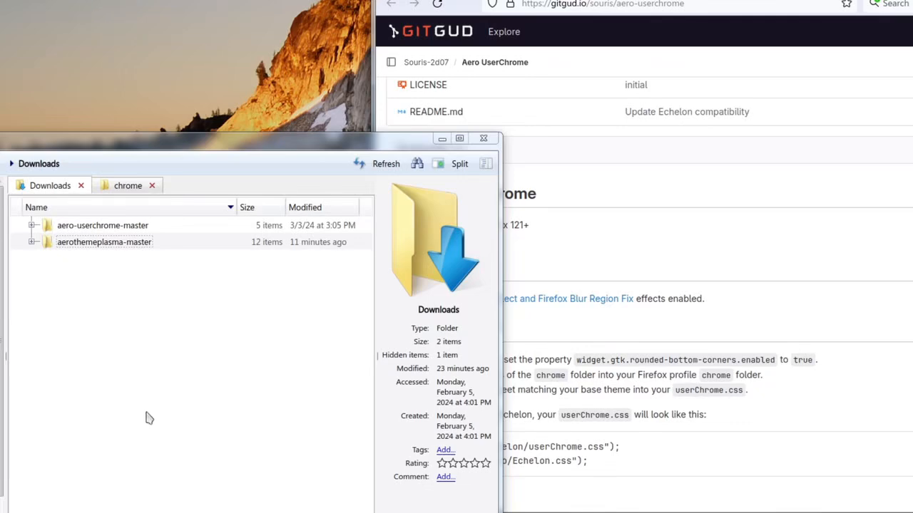
# Read through the Aero UserChrome README with its installation steps and open the aero-userchrome-master folder in Downloads.
pyautogui.click(748, 250)
pyautogui.scroll(-5, 602, 260)
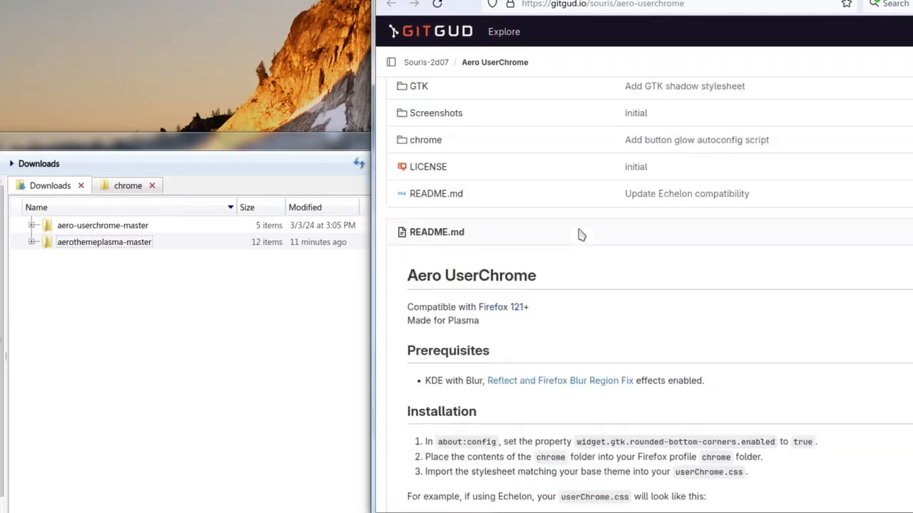
pyautogui.scroll(-5, 603, 260)
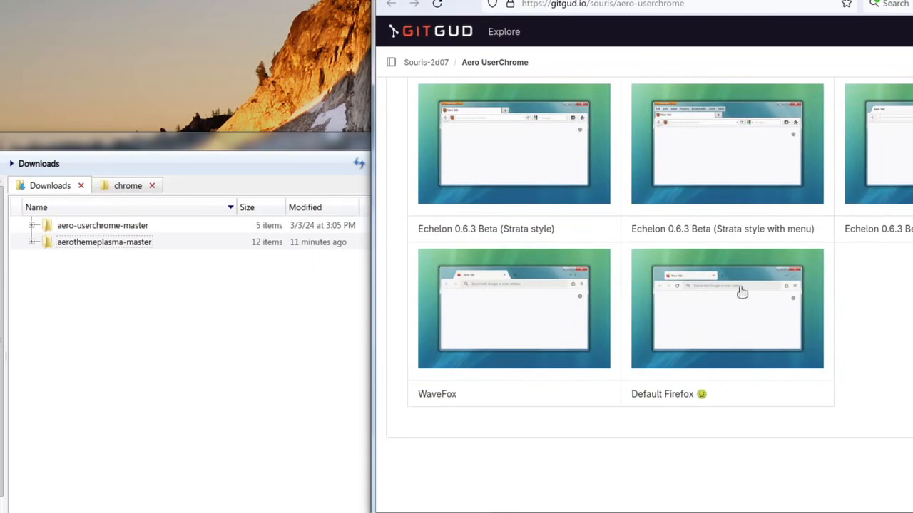
pyautogui.scroll(10, 880, 306)
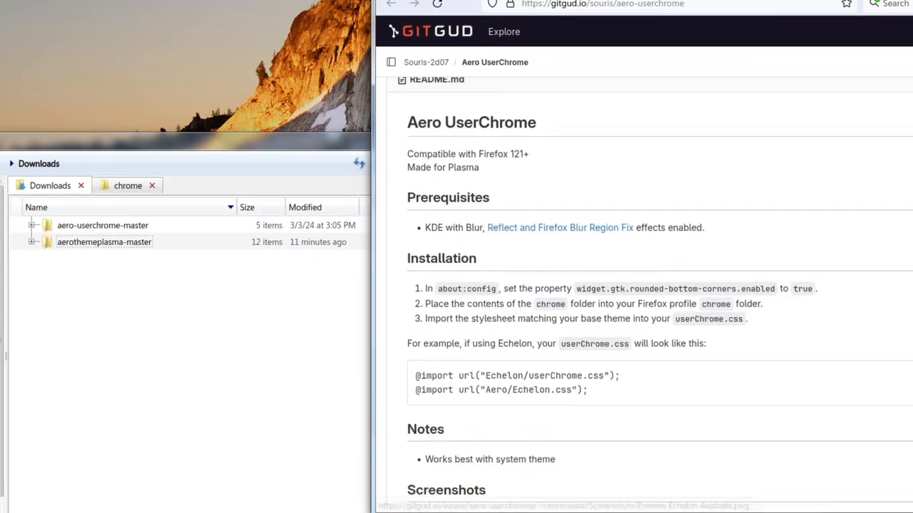
pyautogui.scroll(-5, 552, 240)
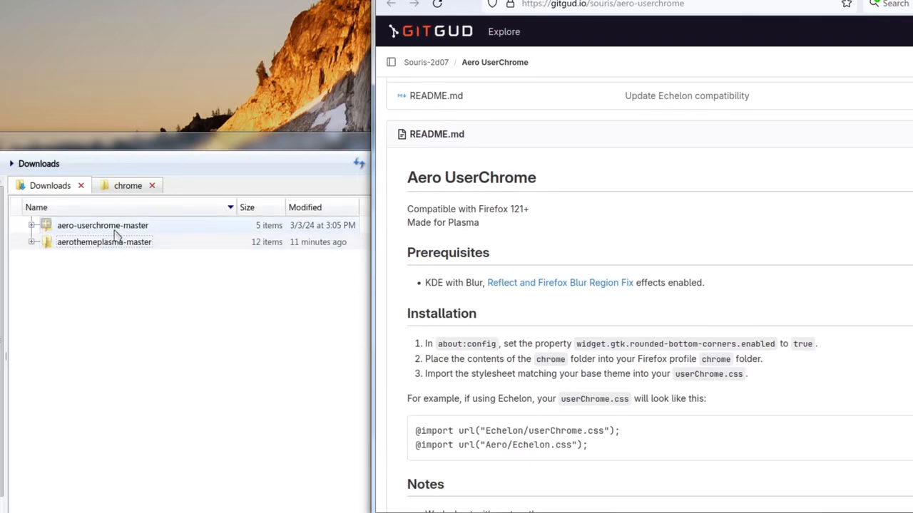
pyautogui.doubleClick(114, 234)
pyautogui.click(820, 239)
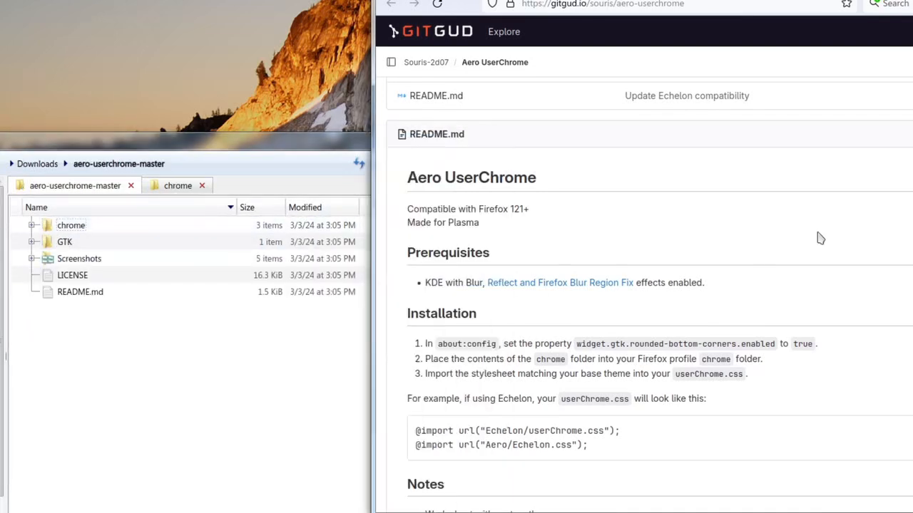
pyautogui.scroll(-1, 820, 239)
pyautogui.scroll(-3, 820, 239)
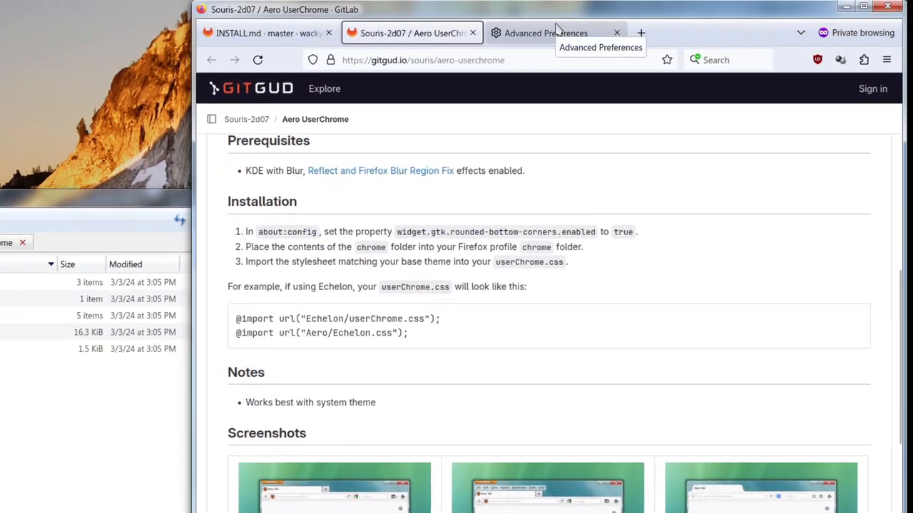
# Check the README's preference instruction and set widget.gtk.rounded-bottom-corners.enabled to true in about:config.
pyautogui.click(557, 31)
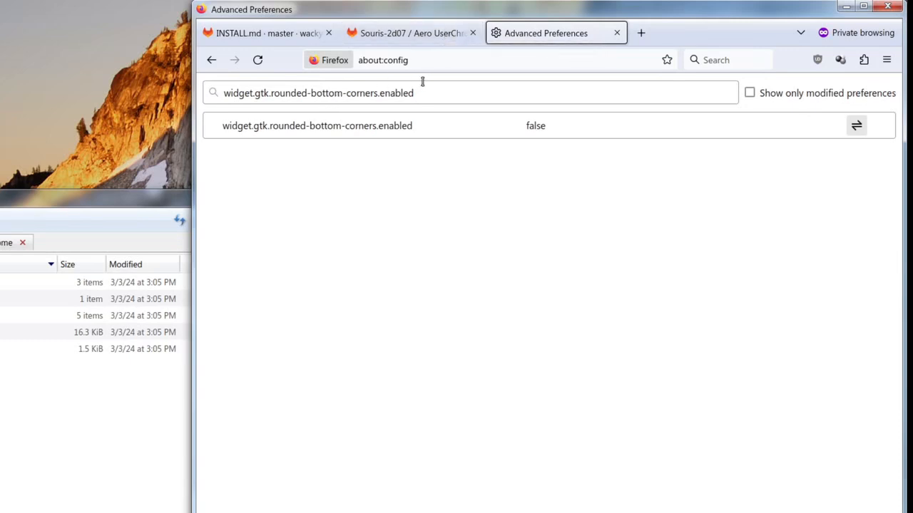
pyautogui.click(410, 32)
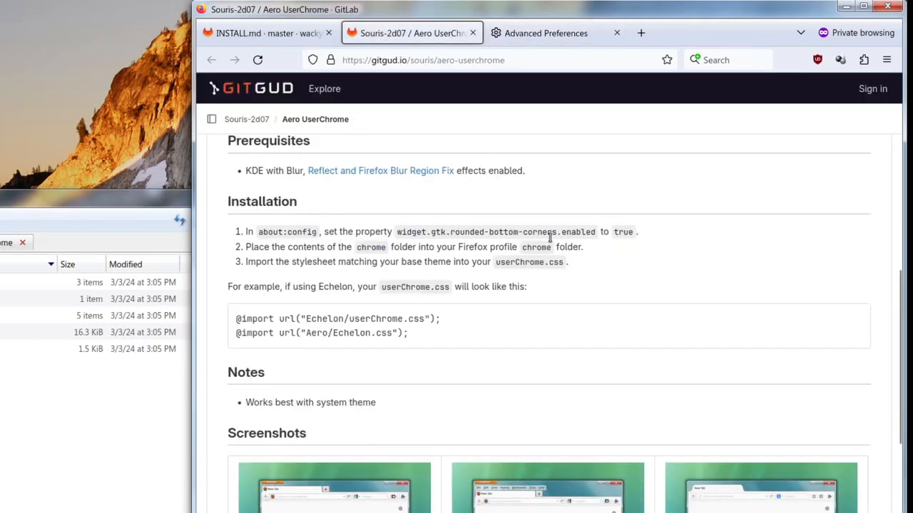
pyautogui.scroll(4, 539, 242)
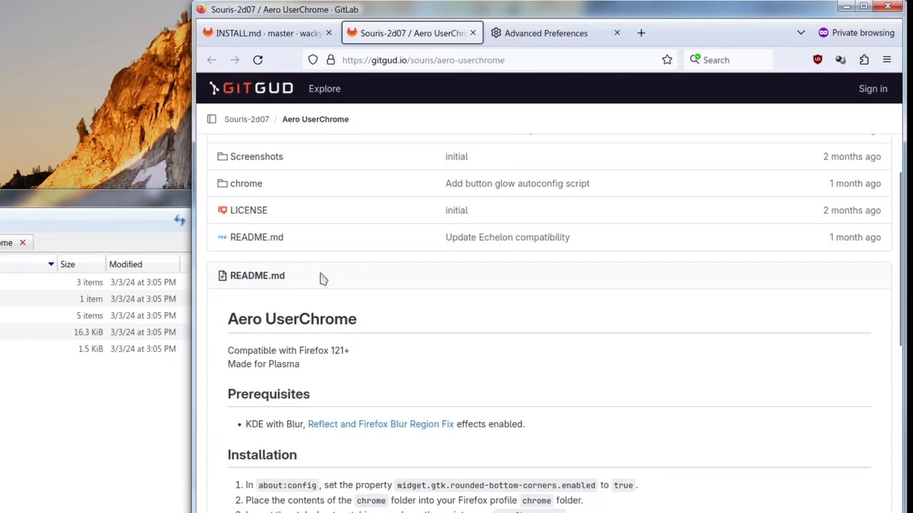
pyautogui.scroll(-5, 396, 354)
pyautogui.scroll(3, 528, 321)
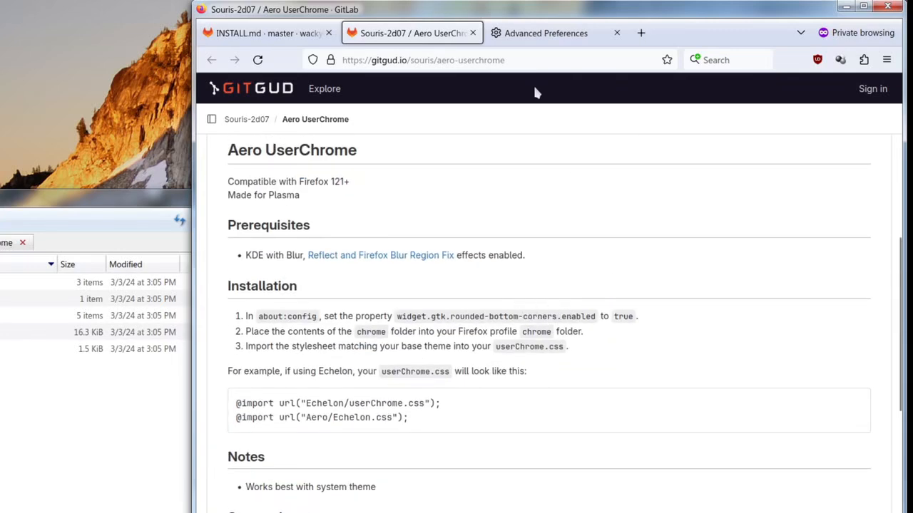
pyautogui.click(544, 33)
pyautogui.click(860, 128)
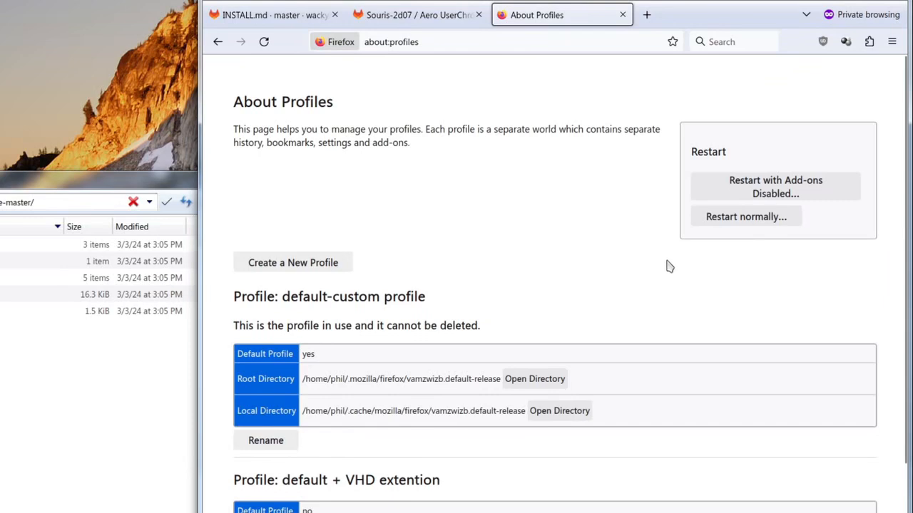
# Copy the default-custom profile's local directory path from about:profiles and open that folder in a new file manager tab.
pyautogui.scroll(-3, 307, 355)
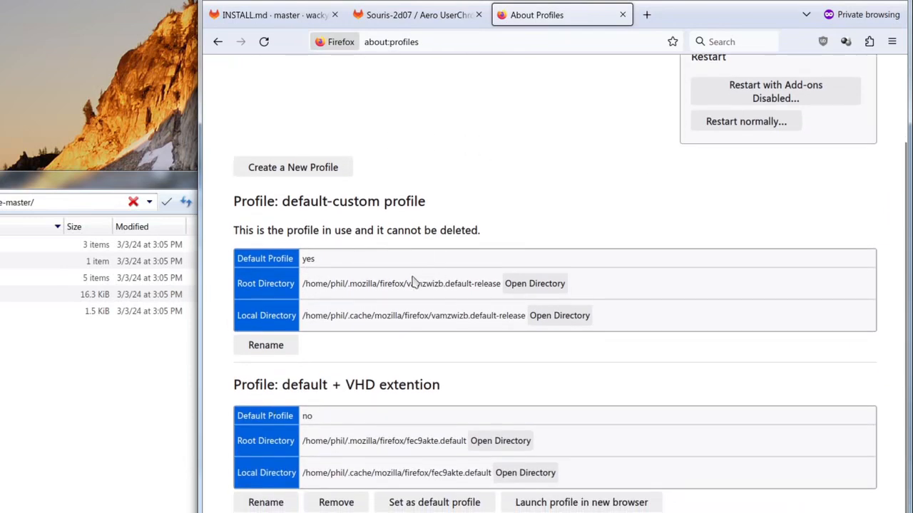
pyautogui.scroll(3, 421, 278)
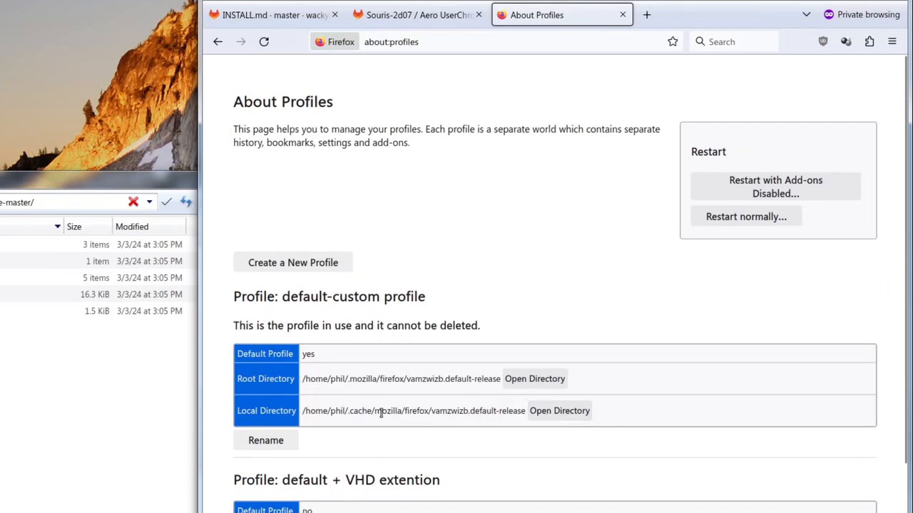
pyautogui.moveTo(304, 413); pyautogui.dragTo(557, 434)
pyautogui.hotkey('ctrl', 'c')
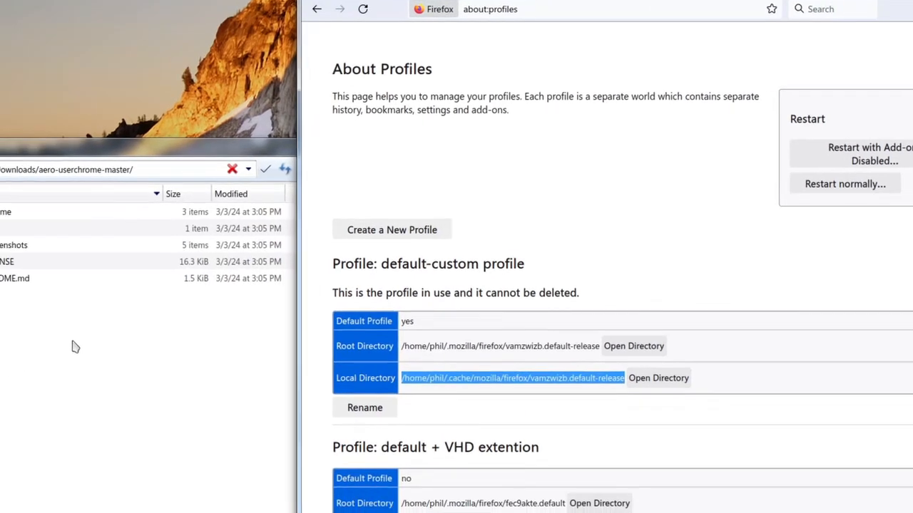
pyautogui.click(75, 347)
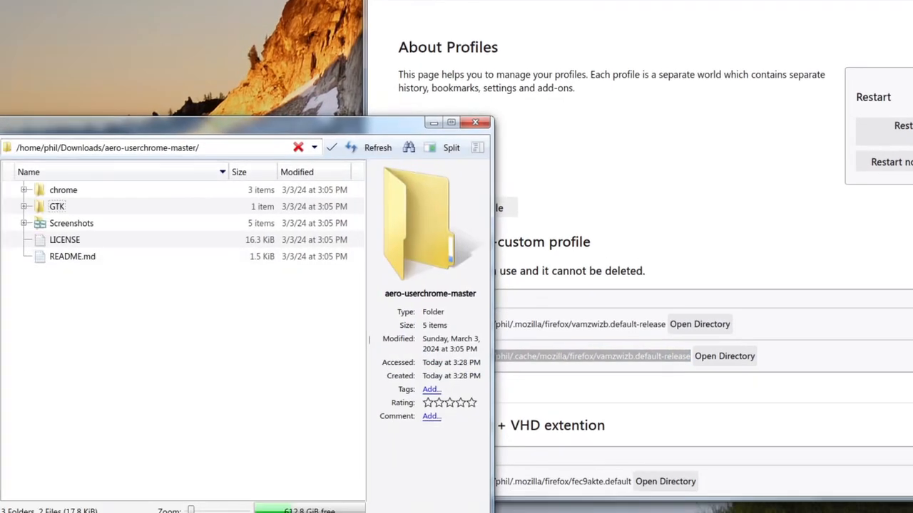
pyautogui.middleClick(2, 148)
pyautogui.click(161, 173)
pyautogui.tripleClick(204, 149)
pyautogui.hotkey('ctrl', 'v')
pyautogui.press('Return')
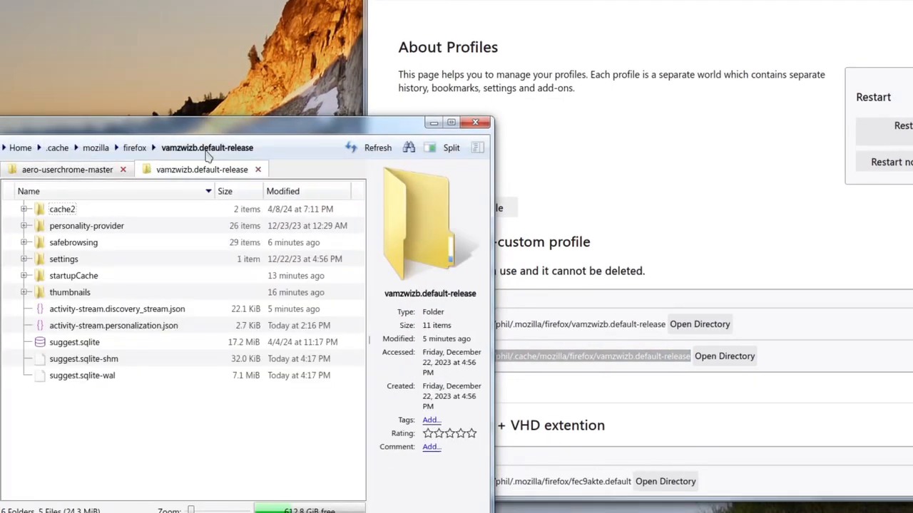
# Create a folder named chrome in the vamzwizb.default-release folder, as the README instructs, and open it.
pyautogui.click(538, 2)
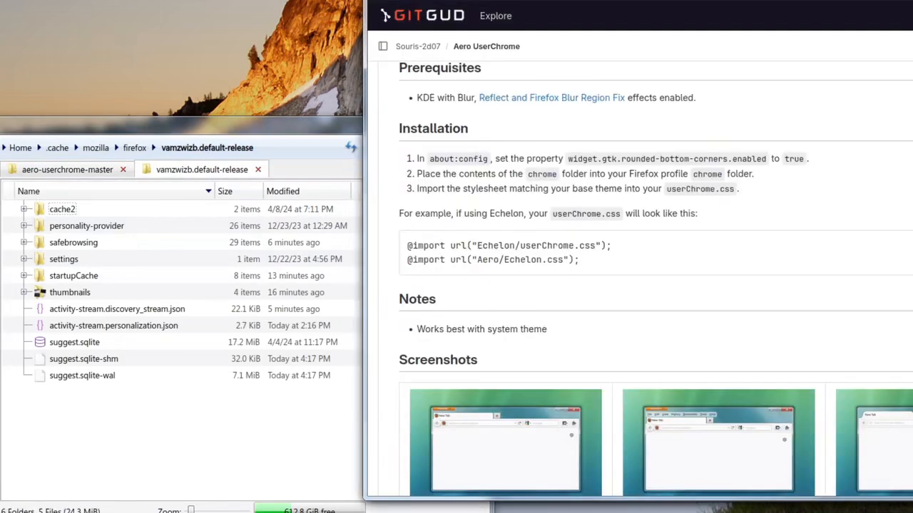
pyautogui.click(174, 431)
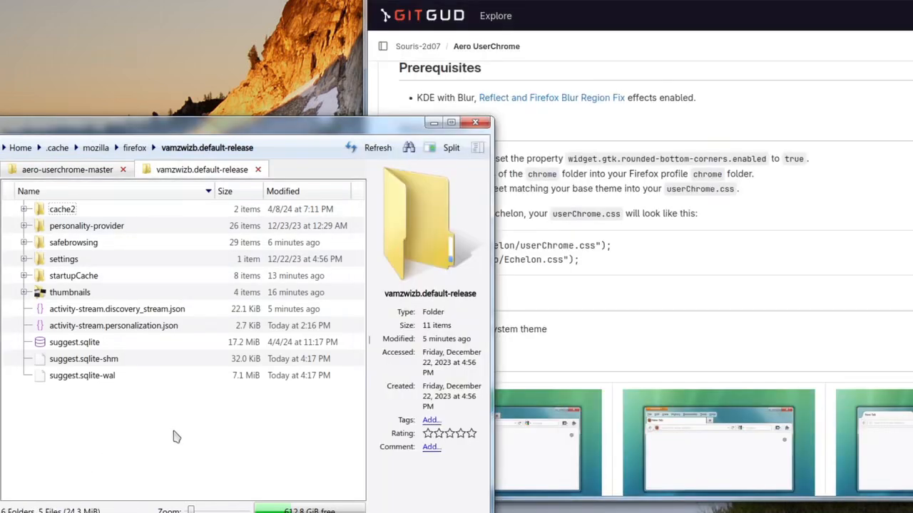
pyautogui.press('F10')
pyautogui.write('chrome')
pyautogui.press('Return')
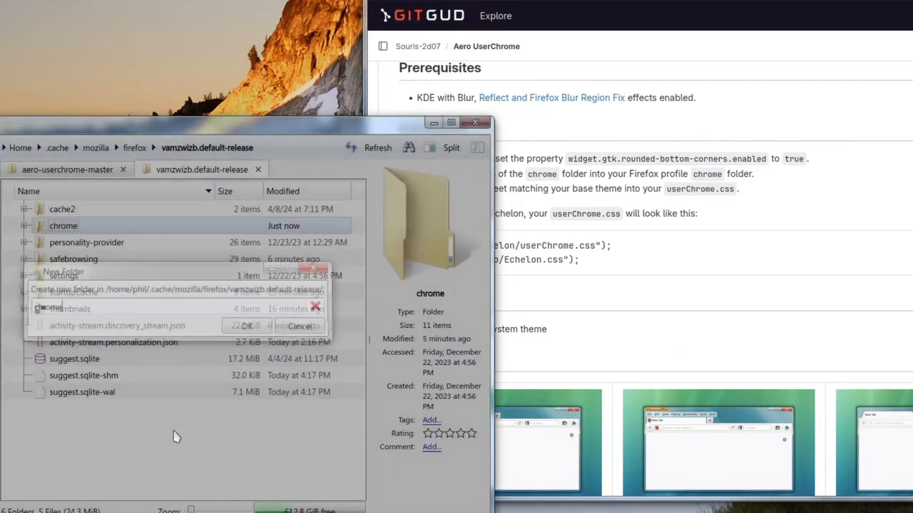
pyautogui.press('Return')
# Copy the contents of the chrome folder in aero-userchrome-master into the profile's chrome folder and return to aero-userchrome-master.
pyautogui.click(87, 173)
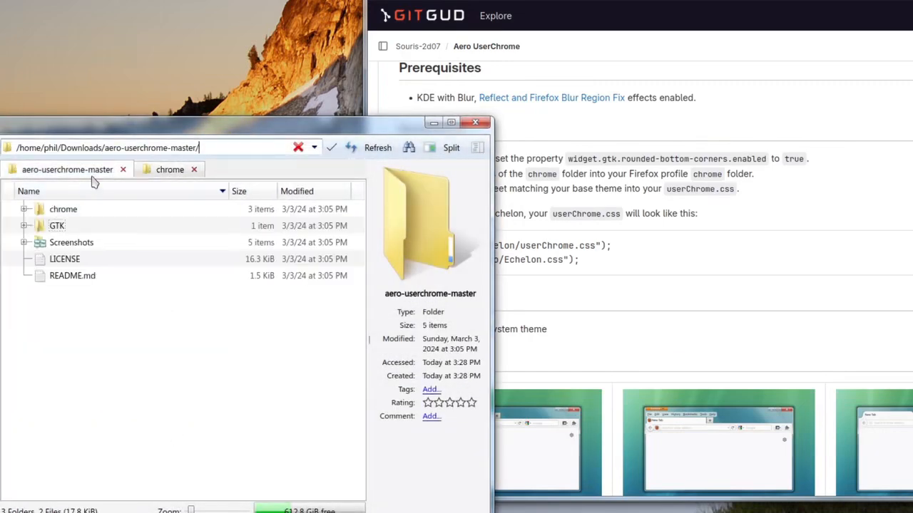
pyautogui.doubleClick(91, 210)
pyautogui.moveTo(98, 214); pyautogui.dragTo(164, 383)
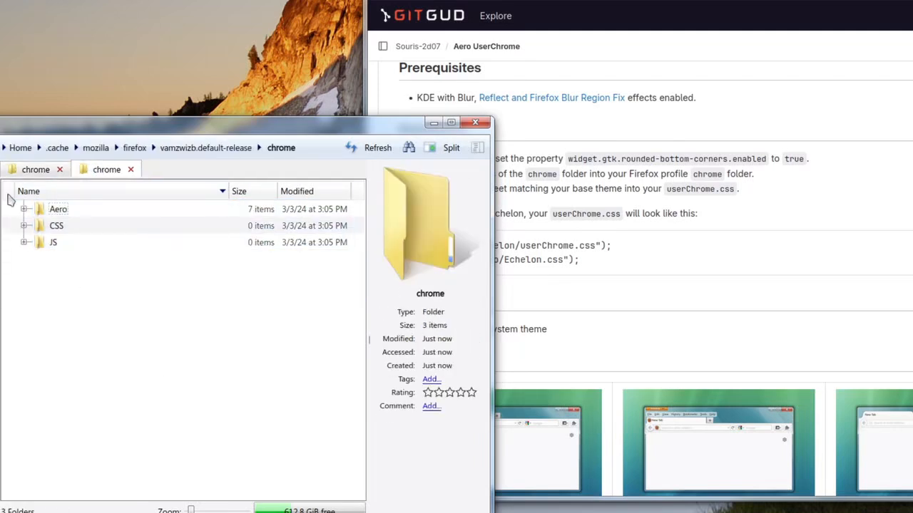
pyautogui.click(29, 170)
pyautogui.click(127, 146)
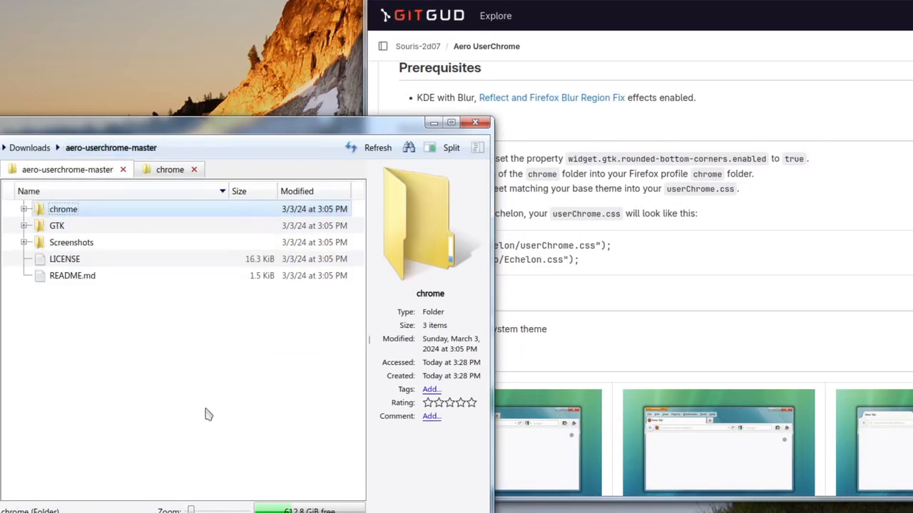
pyautogui.click(170, 170)
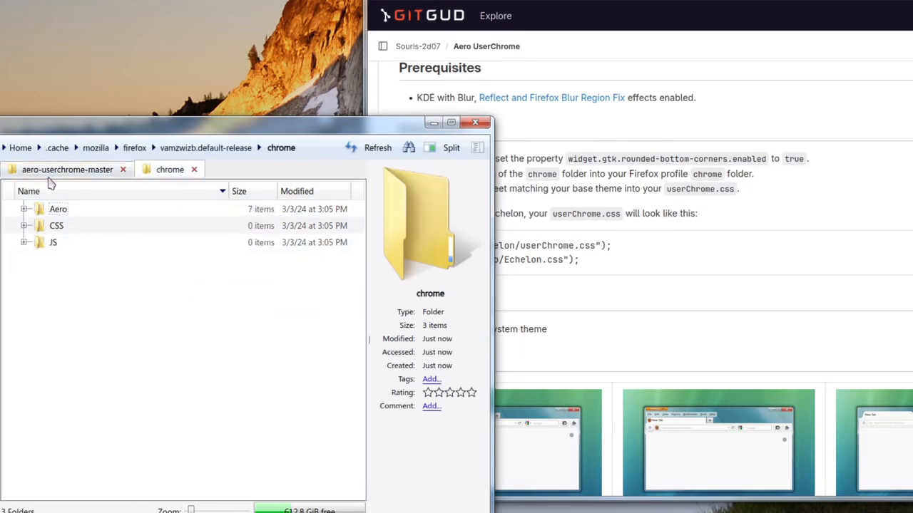
pyautogui.click(67, 170)
# Create a text file named userChrome.css in the profile's chrome folder, taking the file name from the README.
pyautogui.click(697, 254)
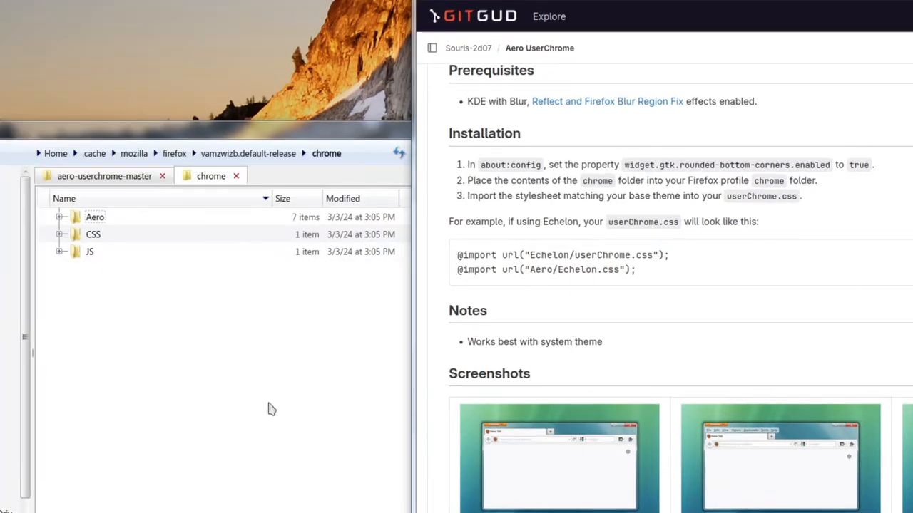
pyautogui.click(199, 330)
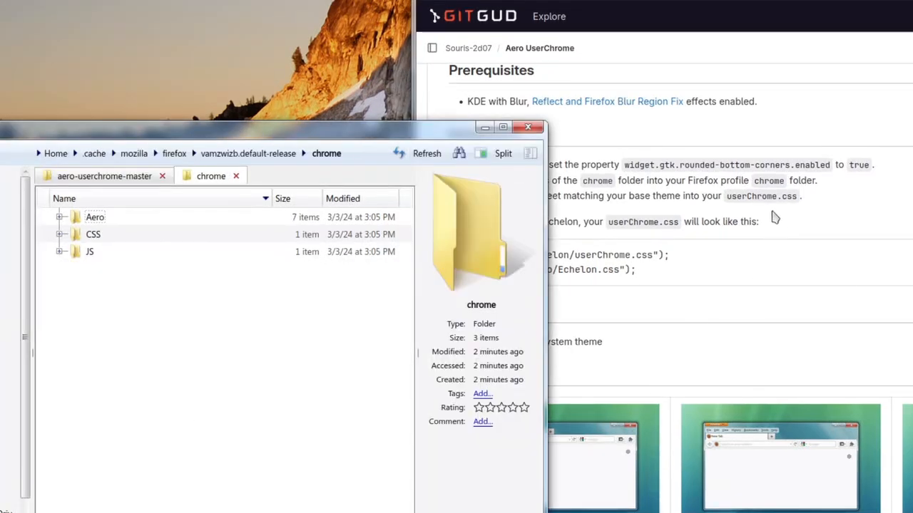
pyautogui.moveTo(726, 198); pyautogui.dragTo(796, 198)
pyautogui.hotkey('ctrl', 'c')
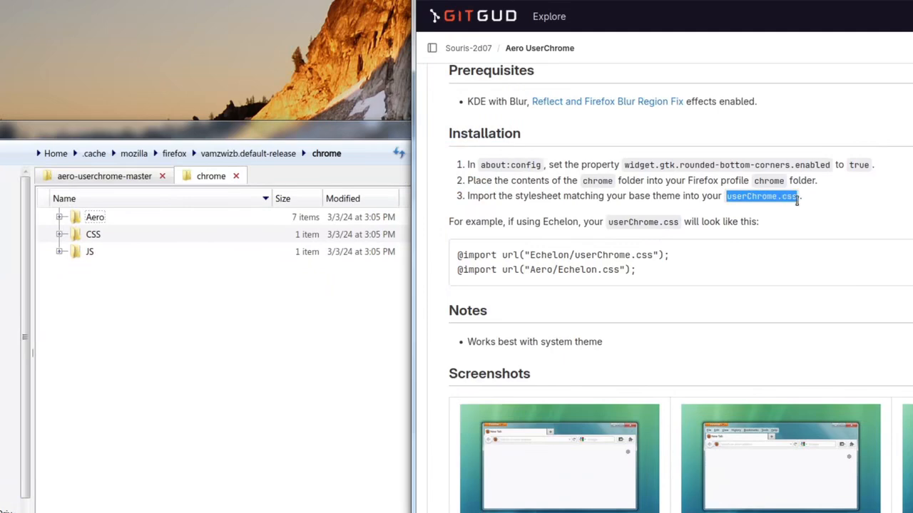
pyautogui.click(149, 359)
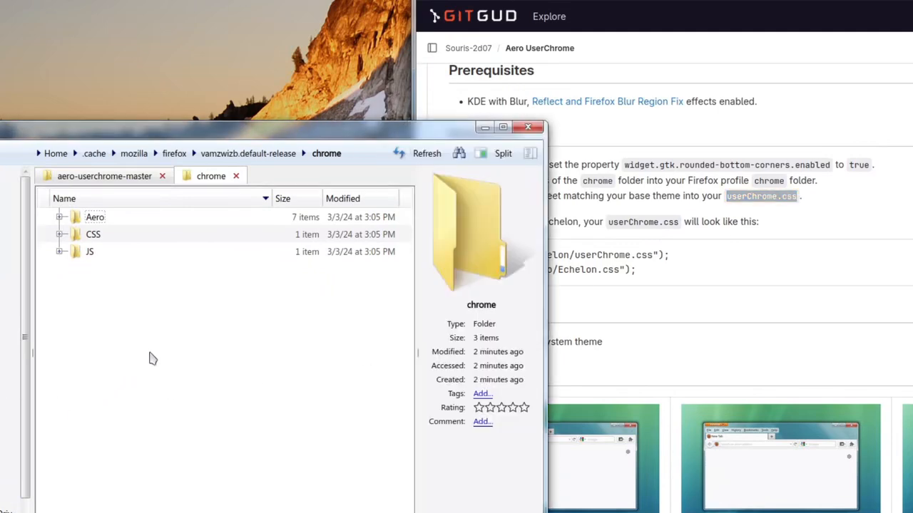
pyautogui.rightClick(149, 360)
pyautogui.moveTo(171, 365)
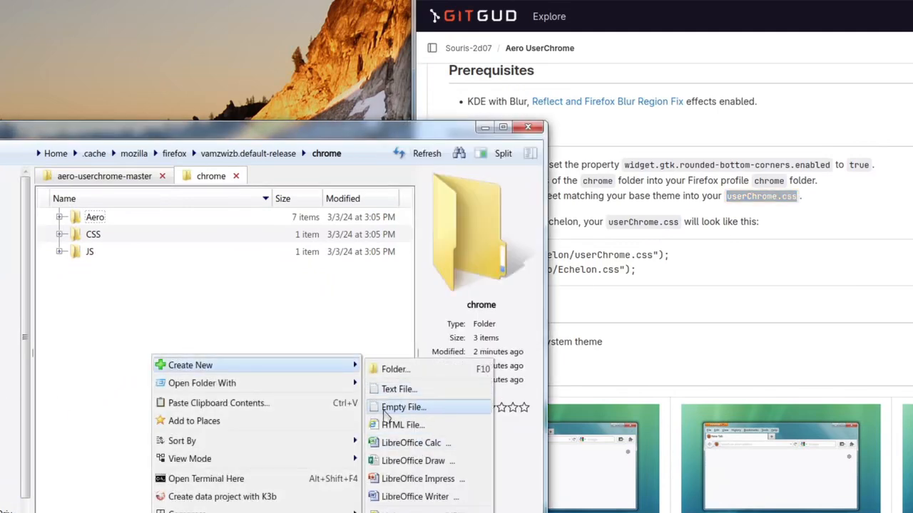
pyautogui.click(396, 389)
pyautogui.hotkey('ctrl', 'v')
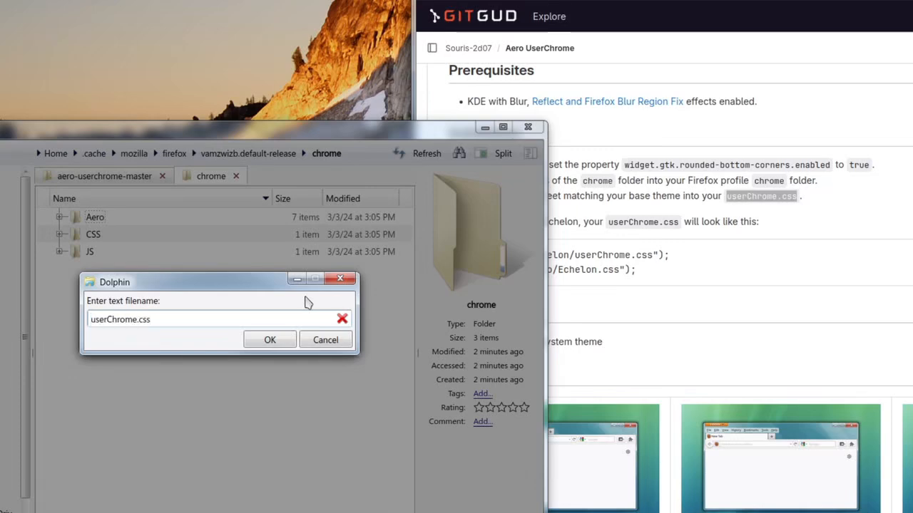
pyautogui.press('Return')
# Open userChrome.css and add the README's two import lines for Echelon/userChrome.css and Aero/Echelon.css, without a trailing blank line.
pyautogui.press('Return')
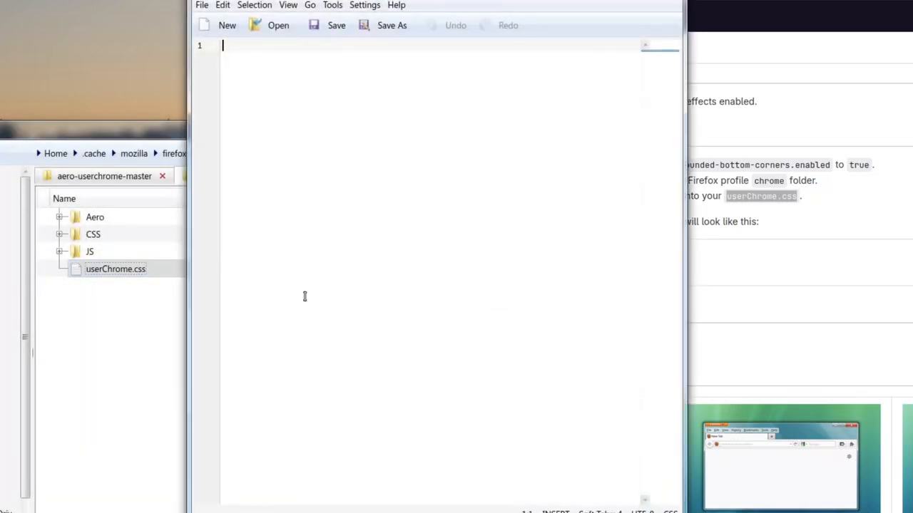
pyautogui.moveTo(399, 0); pyautogui.dragTo(212, 4)
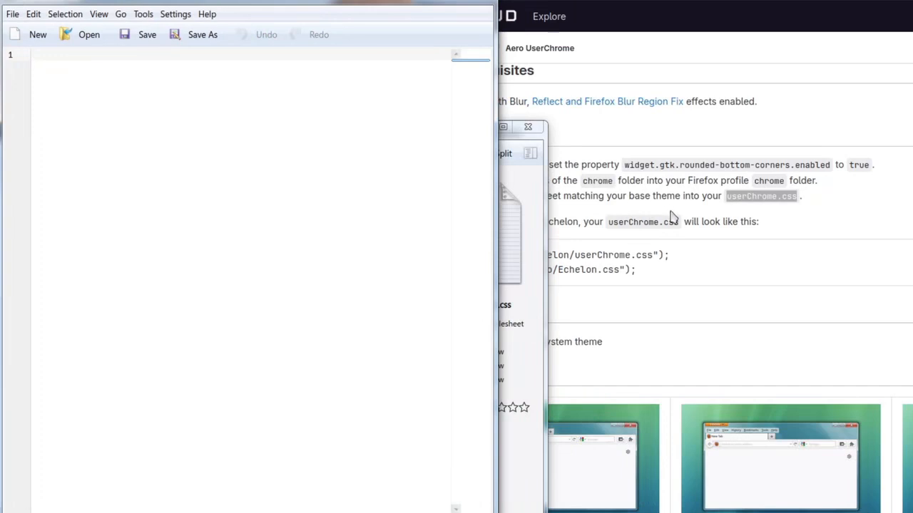
pyautogui.click(668, 215)
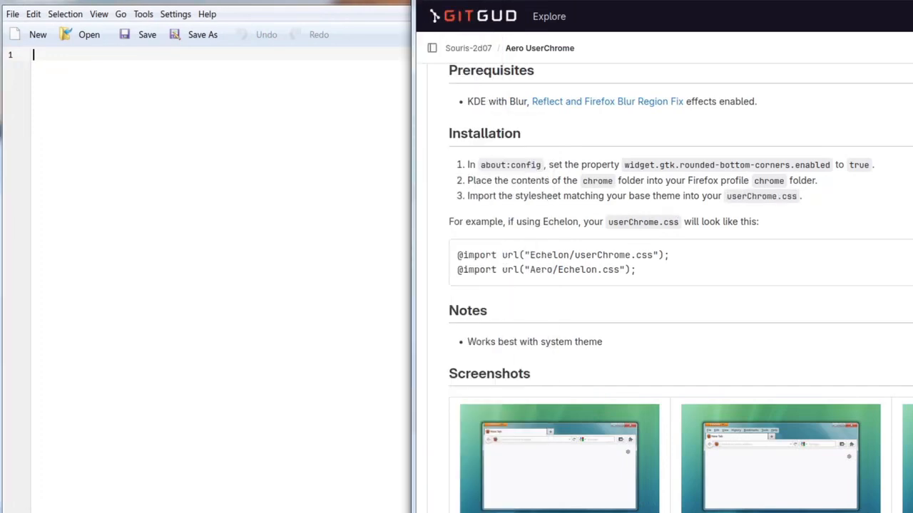
pyautogui.click(233, 260)
pyautogui.click(722, 284)
pyautogui.click(328, 206)
pyautogui.write('@import url("Echelon/userChrome.css"); @import url("Aero/Echelon.css");')
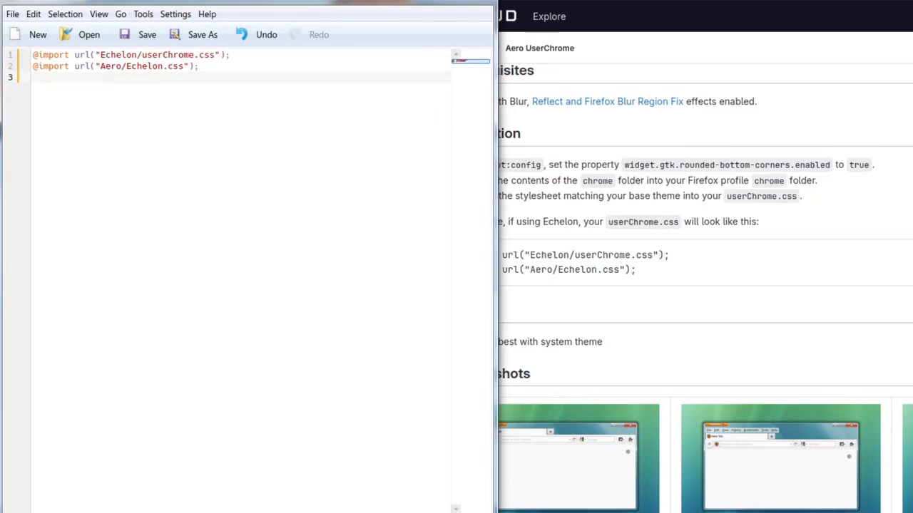
pyautogui.press('BackSpace')
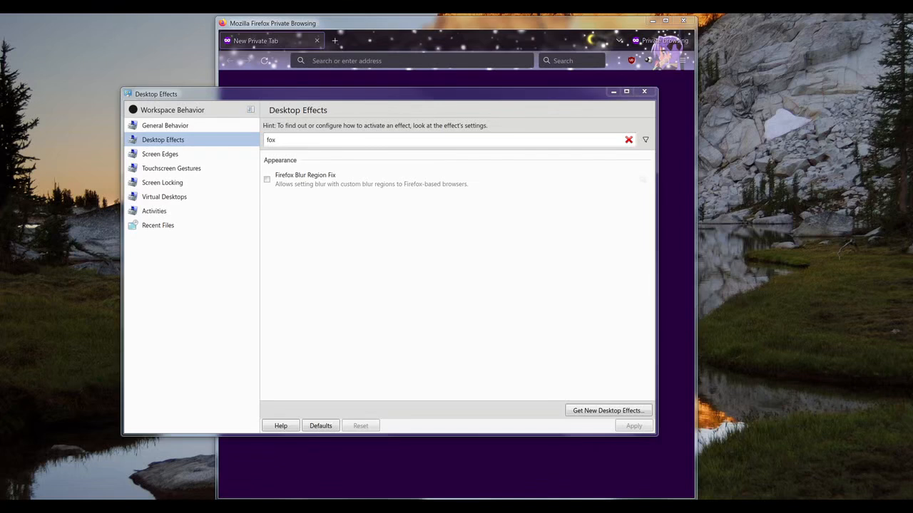
# Examine the Firefox private window's frame and toolbar alongside the Firefox Blur Region Fix entry in Desktop Effects.
pyautogui.click(471, 44)
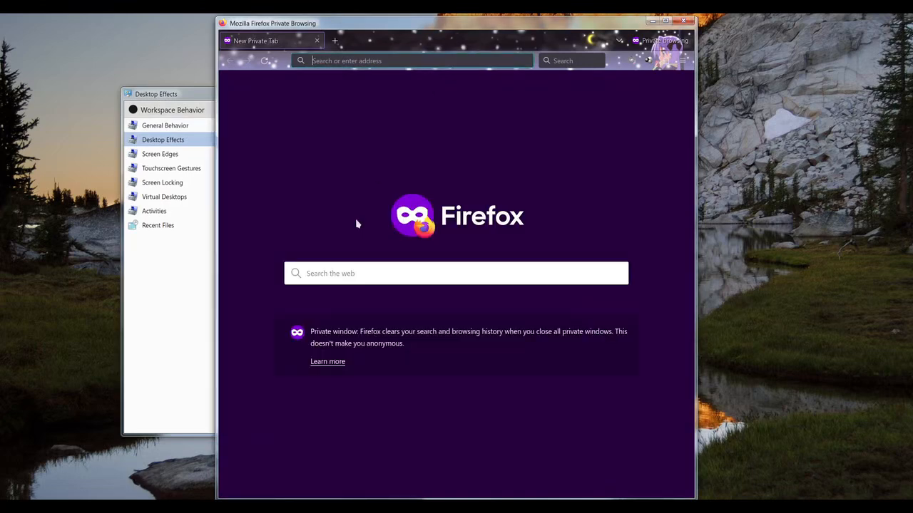
pyautogui.click(205, 351)
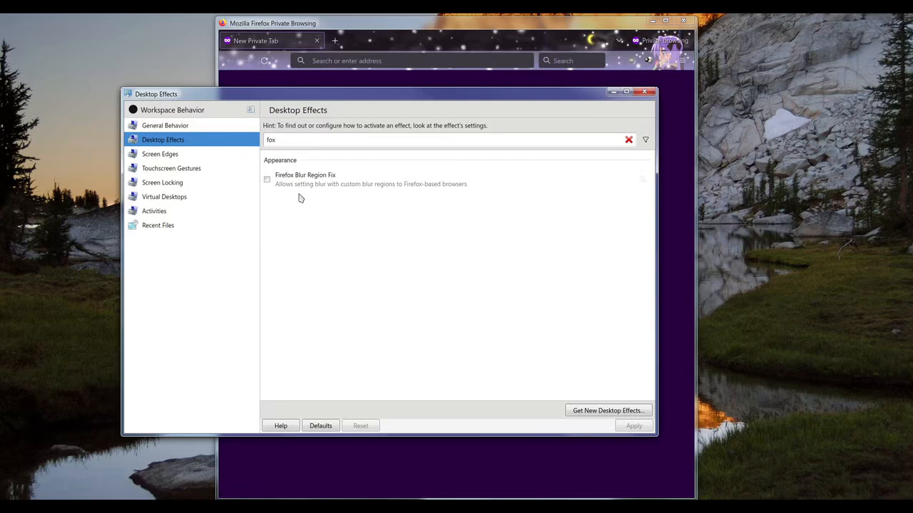
pyautogui.click(248, 24)
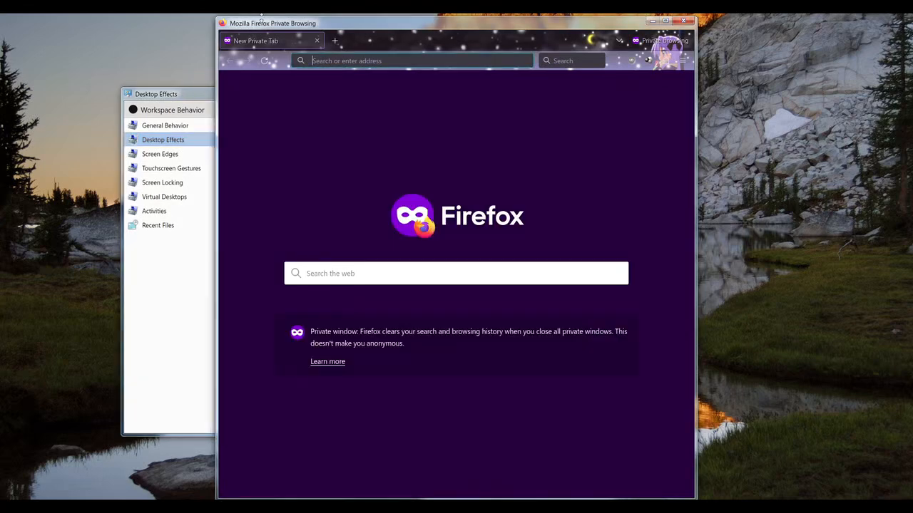
pyautogui.moveTo(260, 15); pyautogui.dragTo(278, 66)
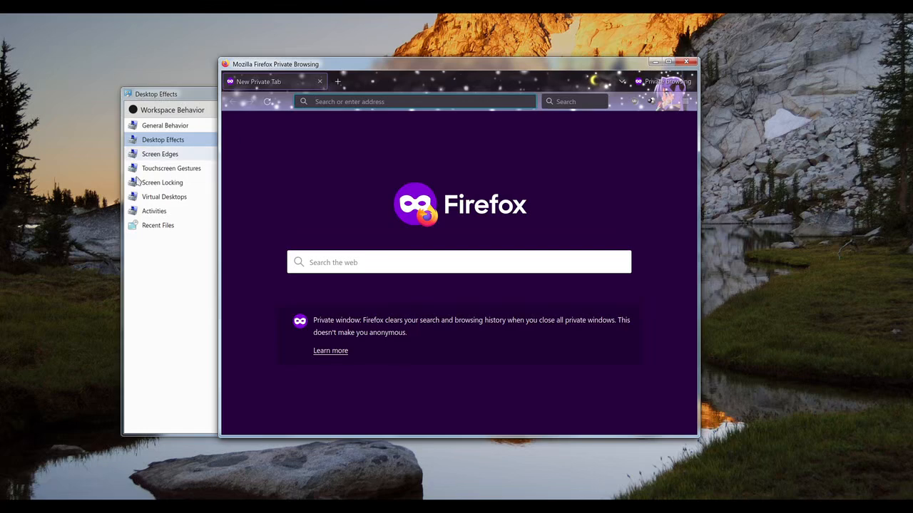
pyautogui.click(184, 104)
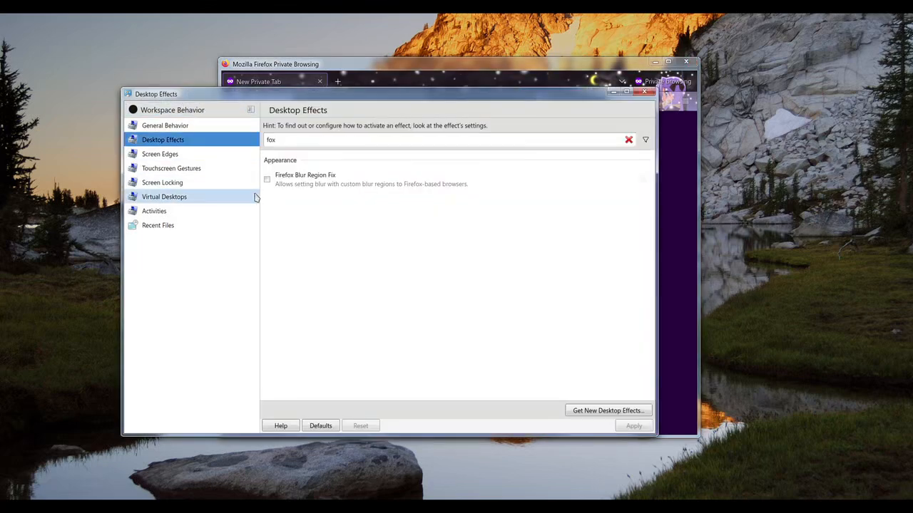
pyautogui.click(313, 66)
pyautogui.click(190, 99)
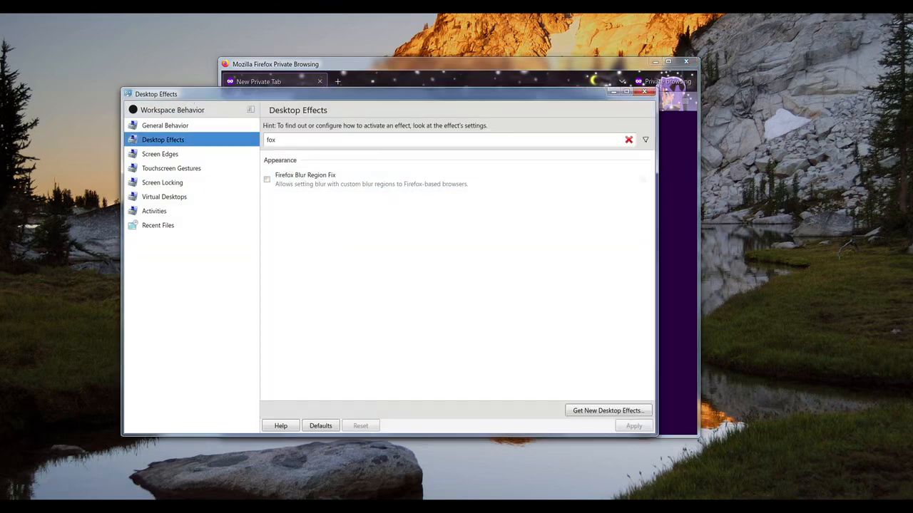